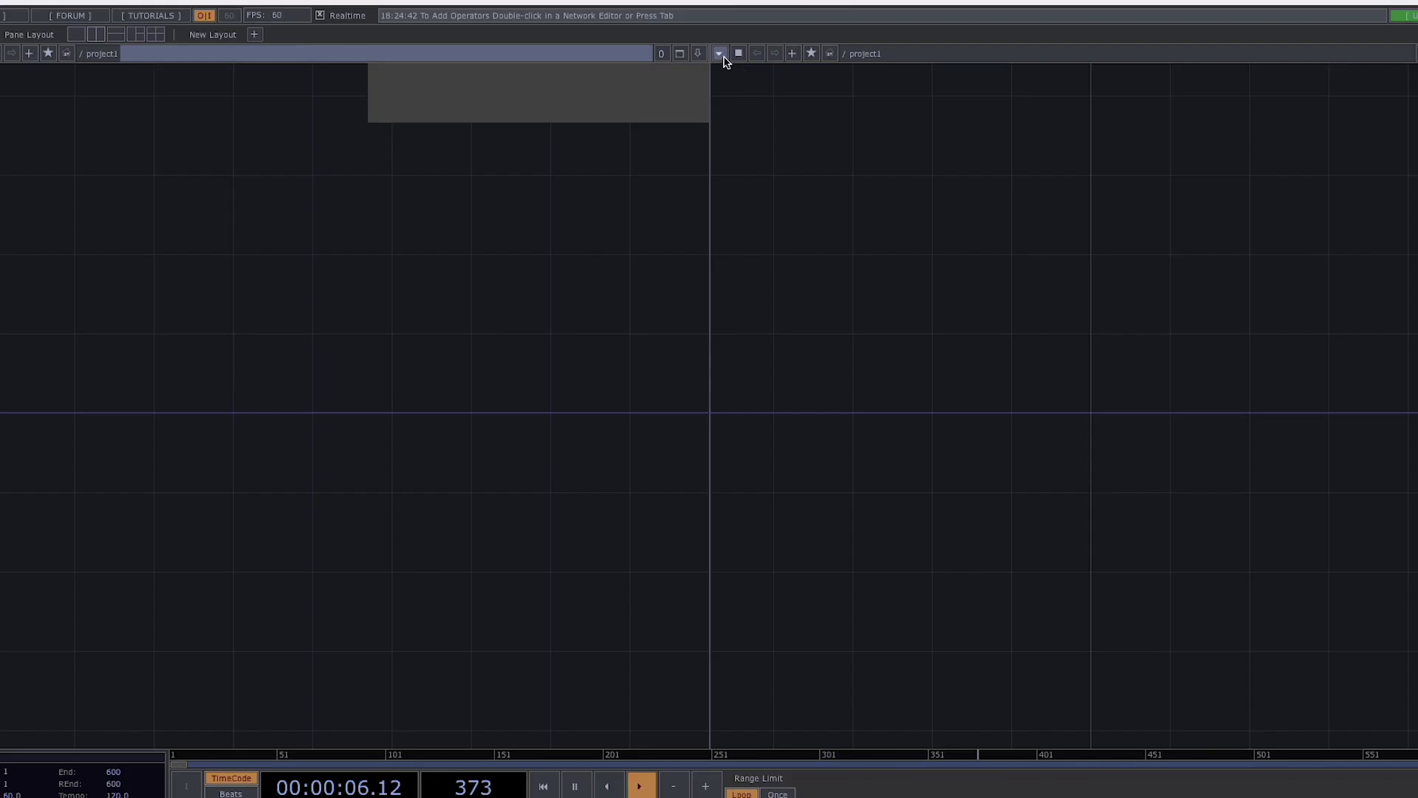
Change the second pane to a TOP Viewer and widen the network editor beside it
{"action": "left_click", "coordinate": [720, 54]}
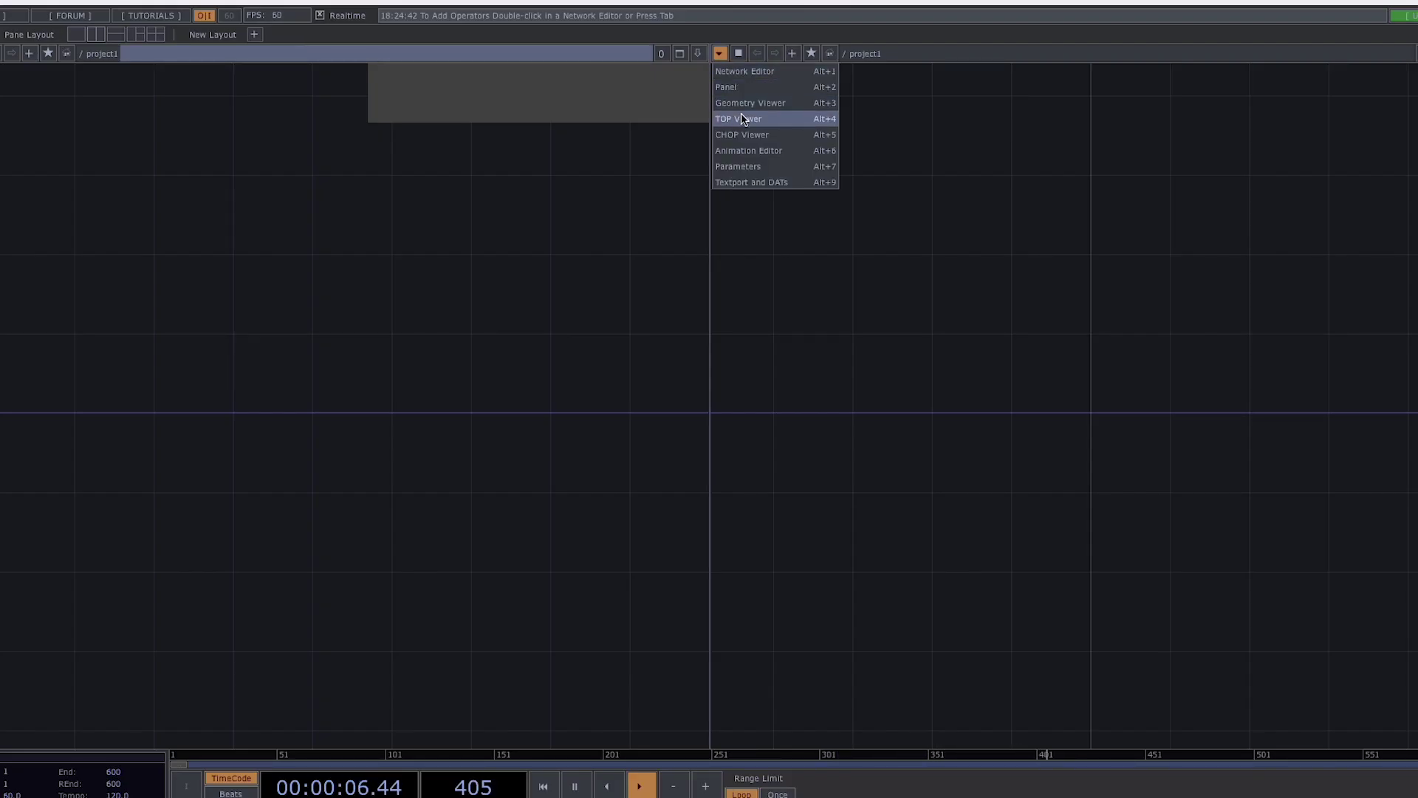
{"action": "left_click", "coordinate": [743, 118]}
{"action": "left_click_drag", "start_coordinate": [712, 143], "coordinate": [999, 141]}
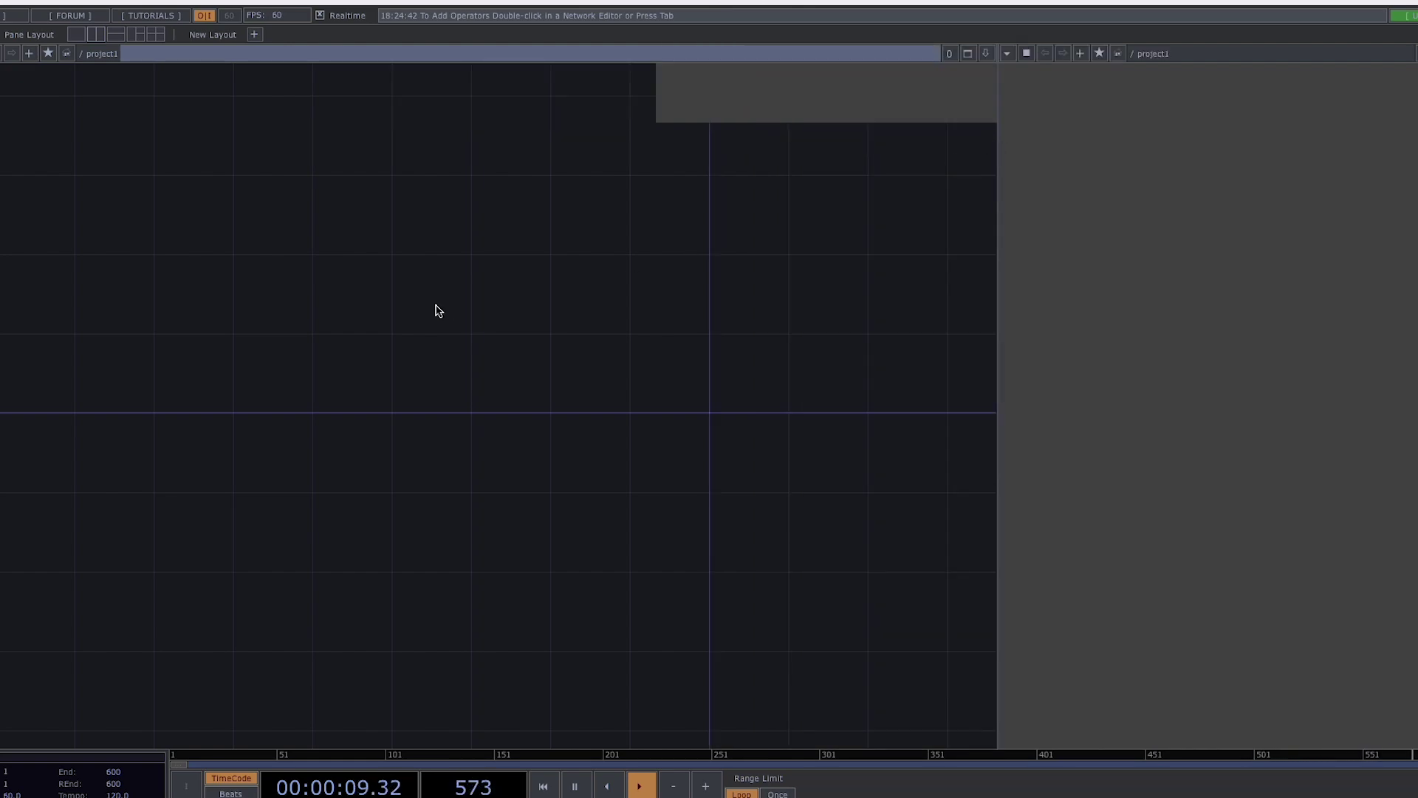
Turn off the display of backdrop TOPs in the network editor
{"action": "right_click", "coordinate": [443, 307]}
{"action": "mouse_move", "coordinate": [491, 354]}
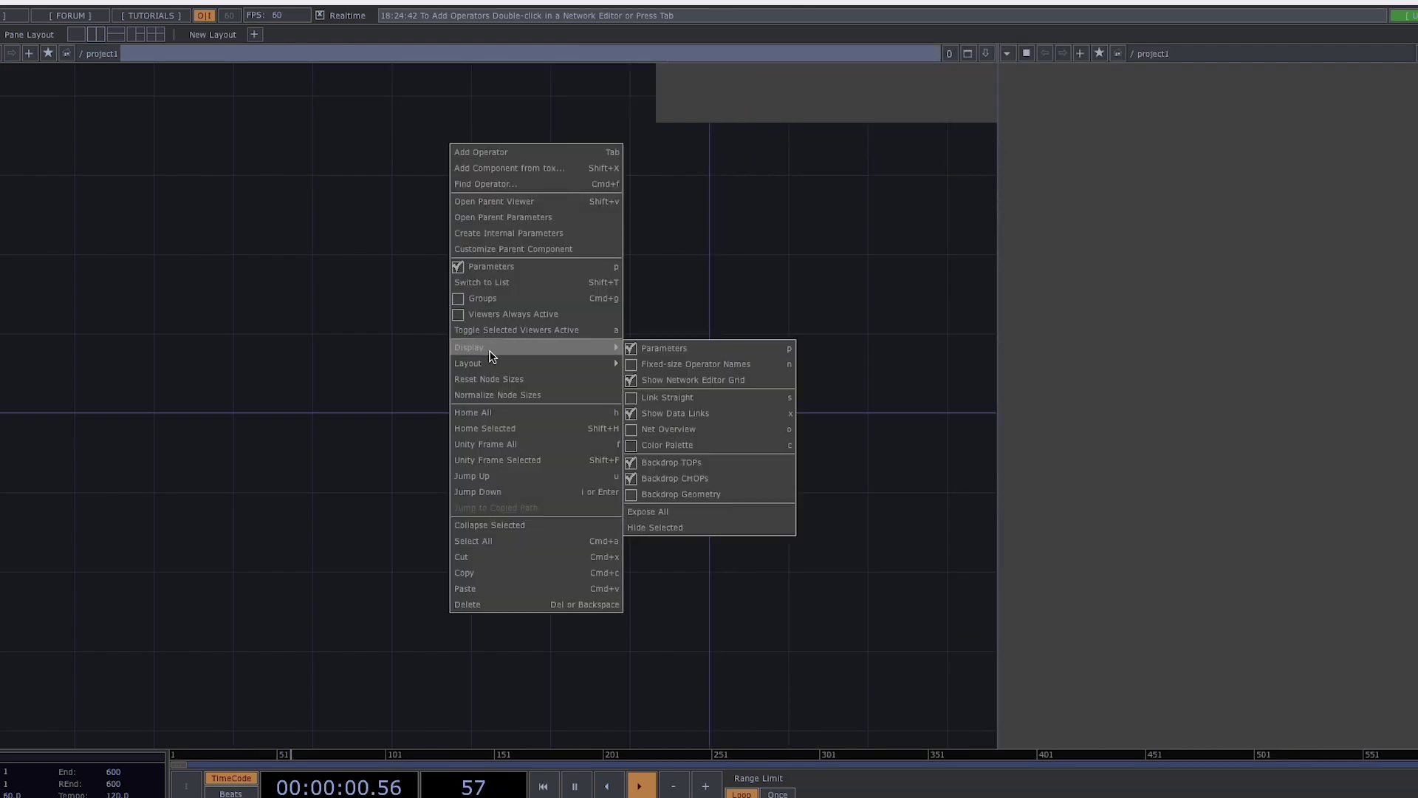
{"action": "left_click", "coordinate": [663, 464]}
Add an Out TOP at the far end of the empty network
{"action": "key", "text": "Tab"}
{"action": "type", "text": "out"}
{"action": "left_click", "coordinate": [562, 525]}
{"action": "left_click", "coordinate": [889, 348]}
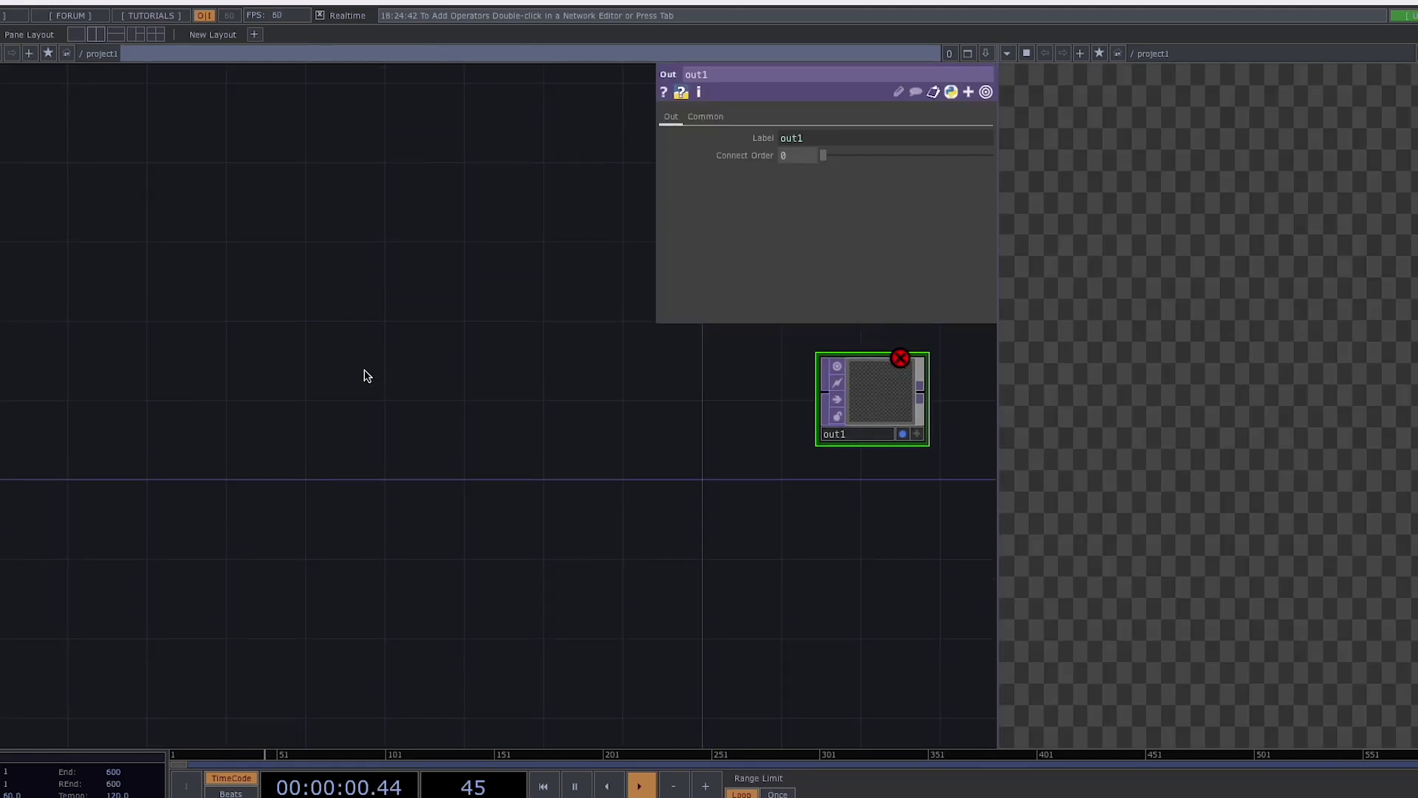
Add the superFormula component from the Palette at the start of the network, and close the Palette
{"action": "left_click_drag", "start_coordinate": [331, 375], "coordinate": [366, 411]}
{"action": "left_click_drag", "start_coordinate": [199, 385], "coordinate": [362, 385]}
{"action": "scroll", "coordinate": [239, 385], "scroll_direction": "down", "scroll_amount": 2}
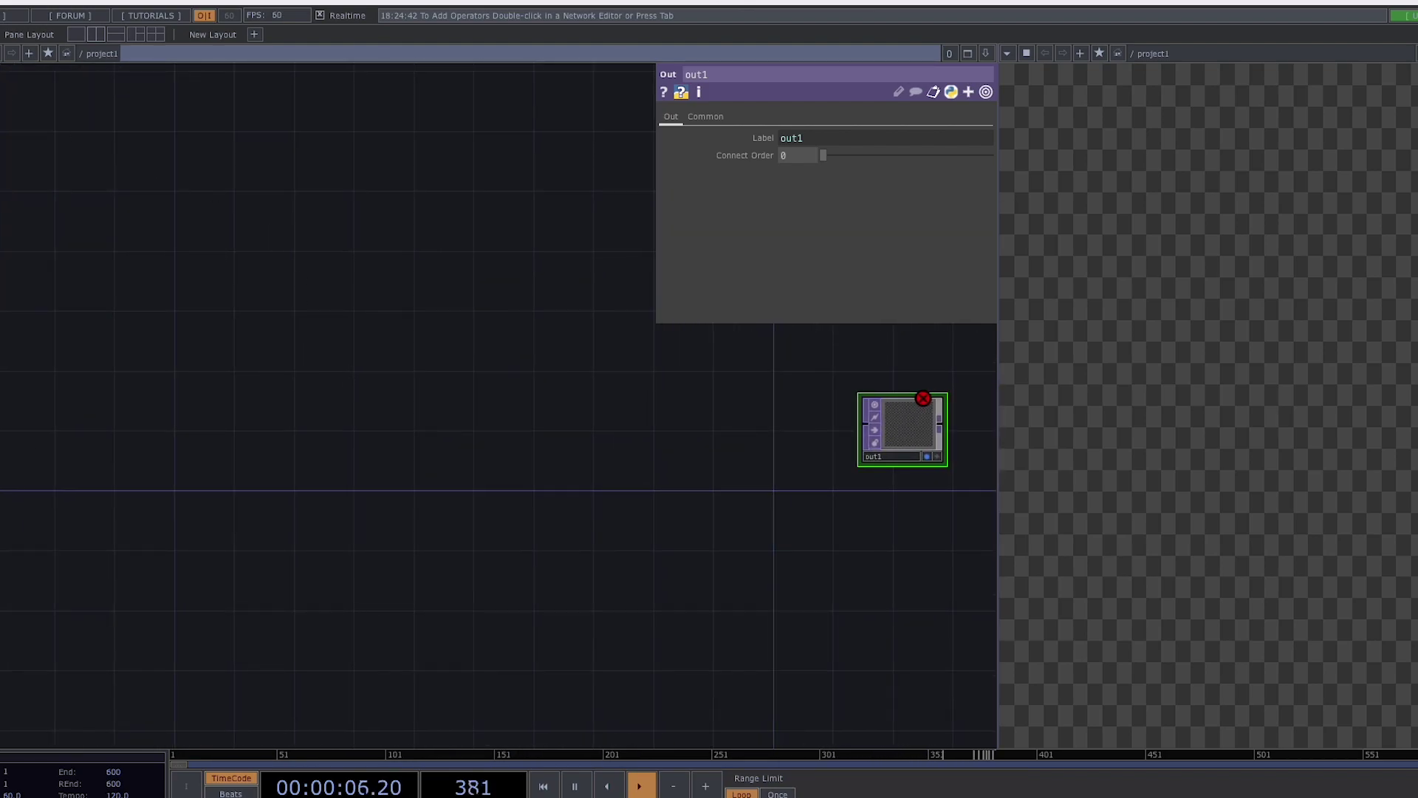
{"action": "key", "text": "alt+l"}
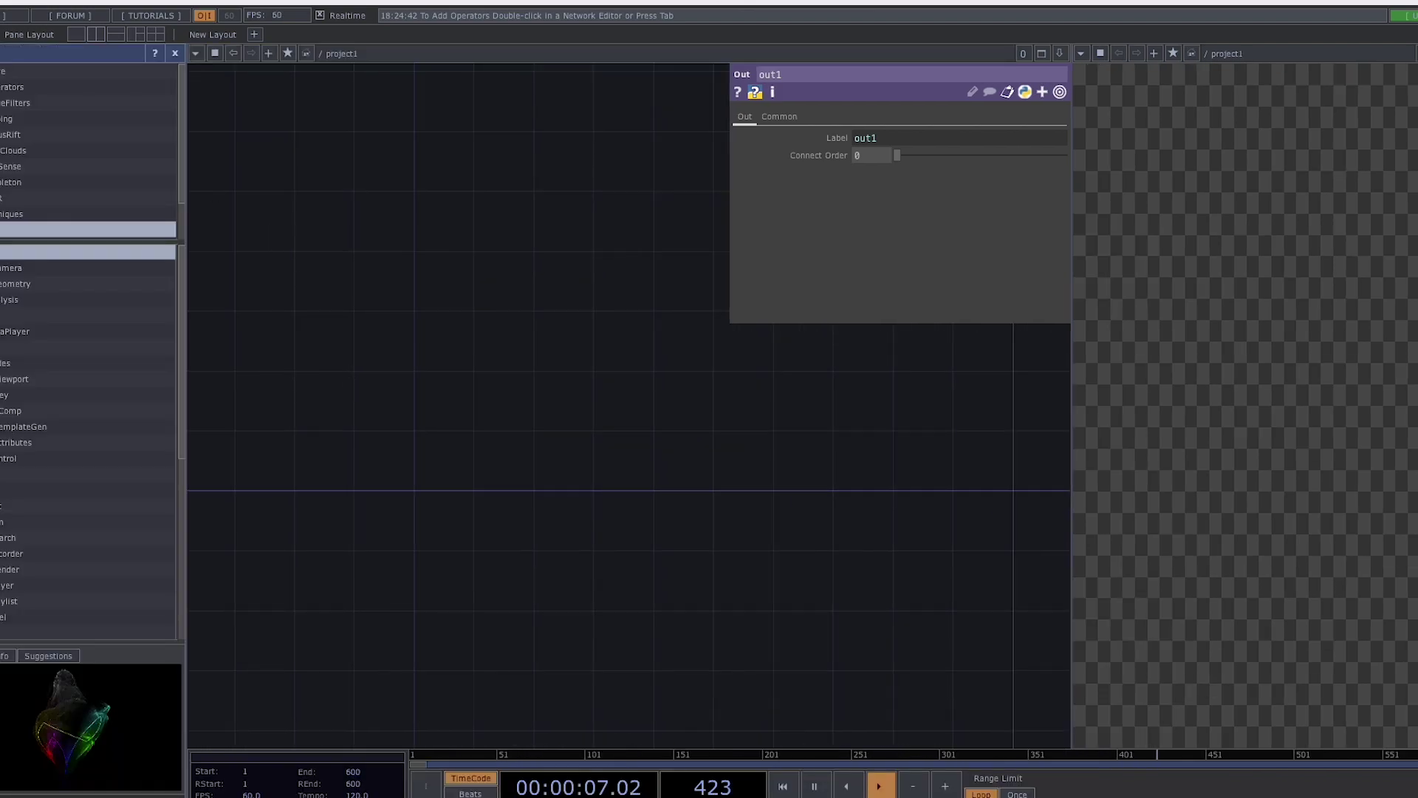
{"action": "left_click", "coordinate": [32, 88]}
{"action": "left_click_drag", "start_coordinate": [0, 333], "coordinate": [237, 284]}
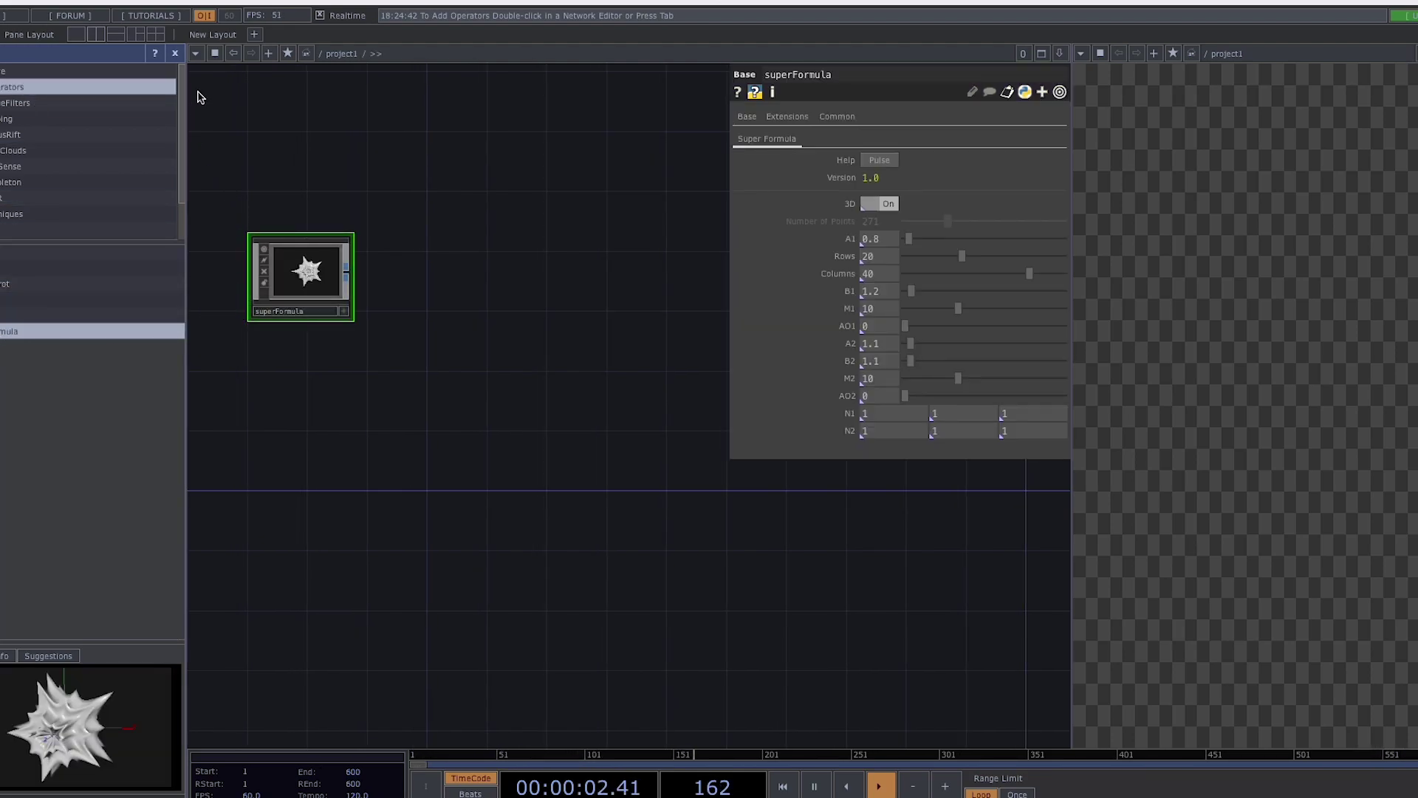
{"action": "left_click", "coordinate": [175, 55]}
Add a Null SOP connected to the output of superFormula
{"action": "left_click_drag", "start_coordinate": [92, 278], "coordinate": [101, 326]}
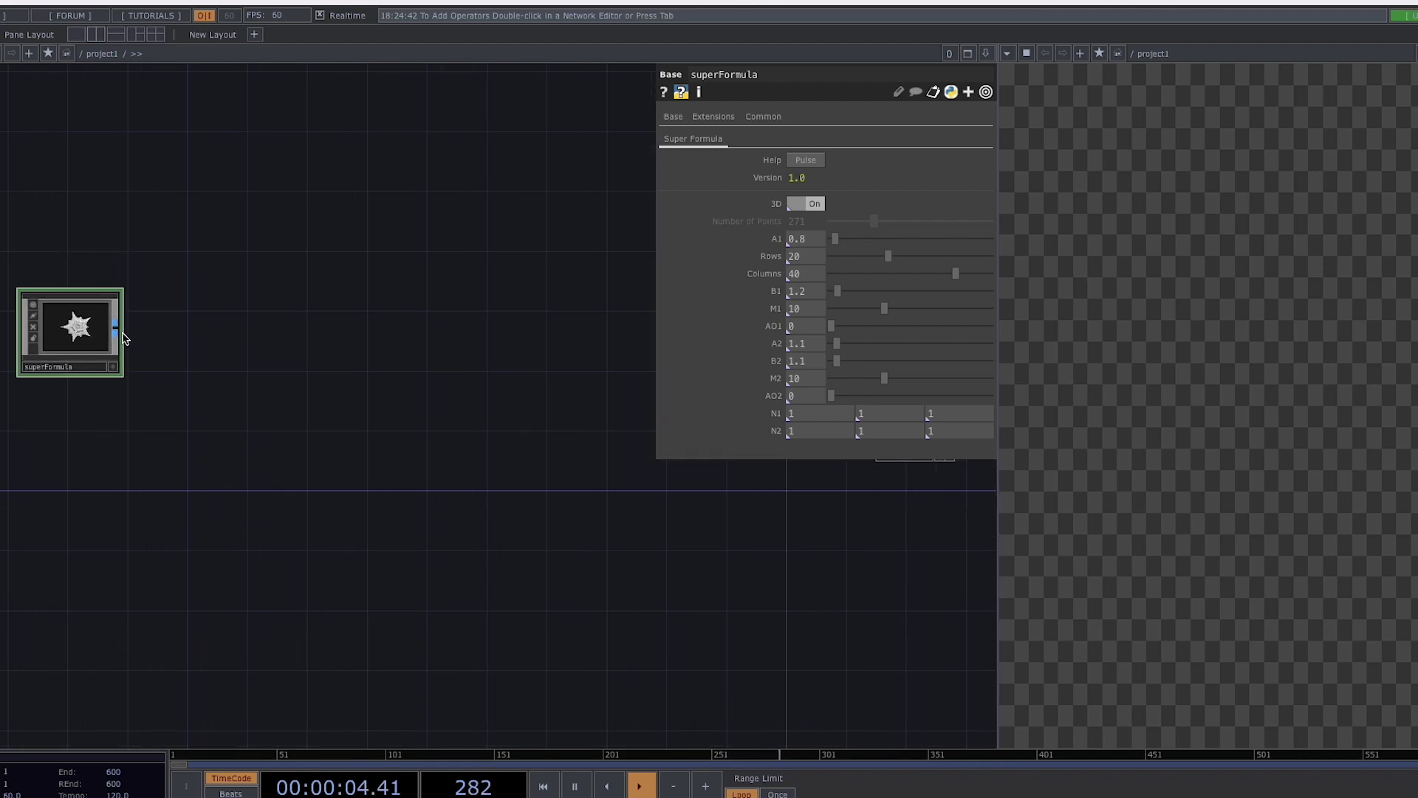
{"action": "right_click", "coordinate": [118, 329]}
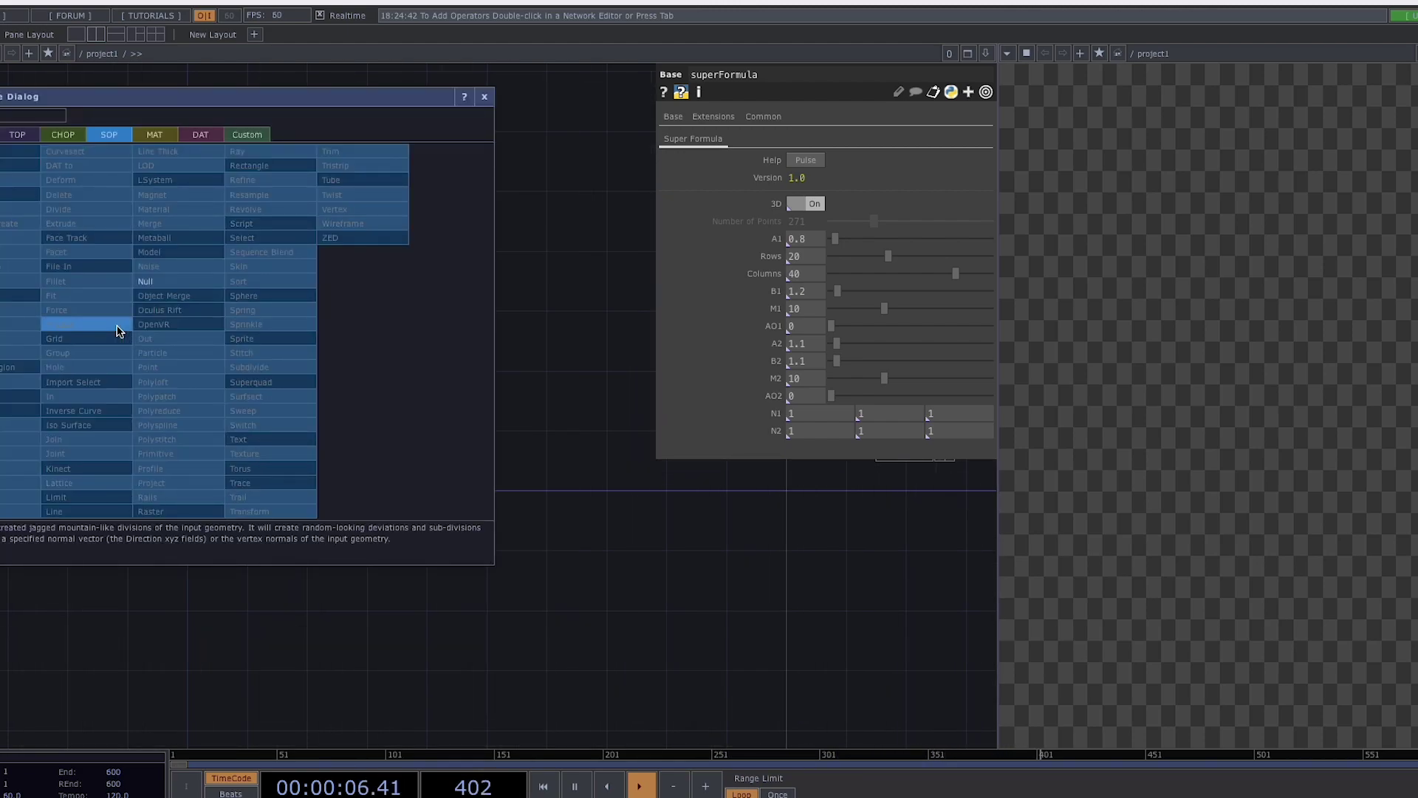
{"action": "left_click", "coordinate": [151, 281]}
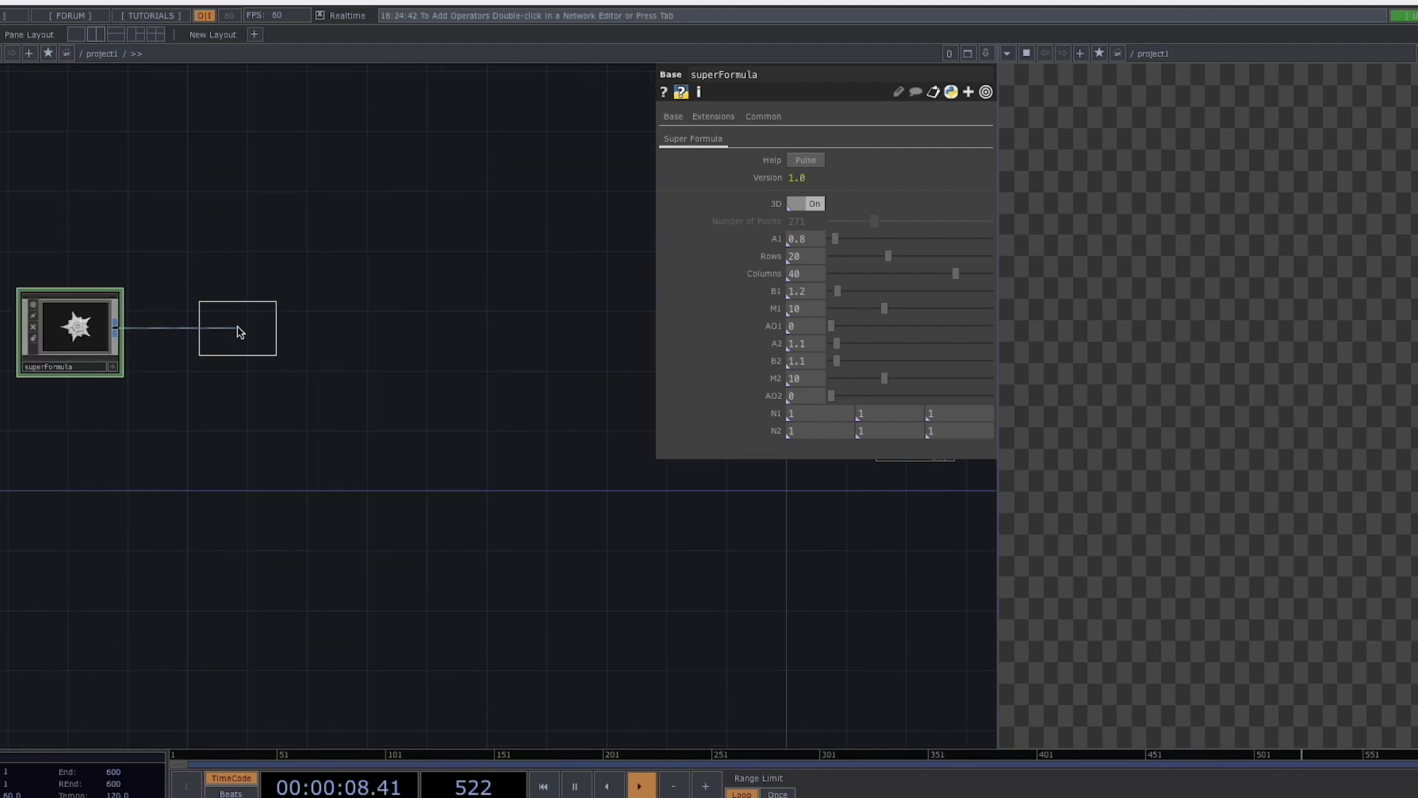
{"action": "left_click", "coordinate": [243, 332]}
Add a Geometry component fed by the Null SOP
{"action": "right_click", "coordinate": [283, 324]}
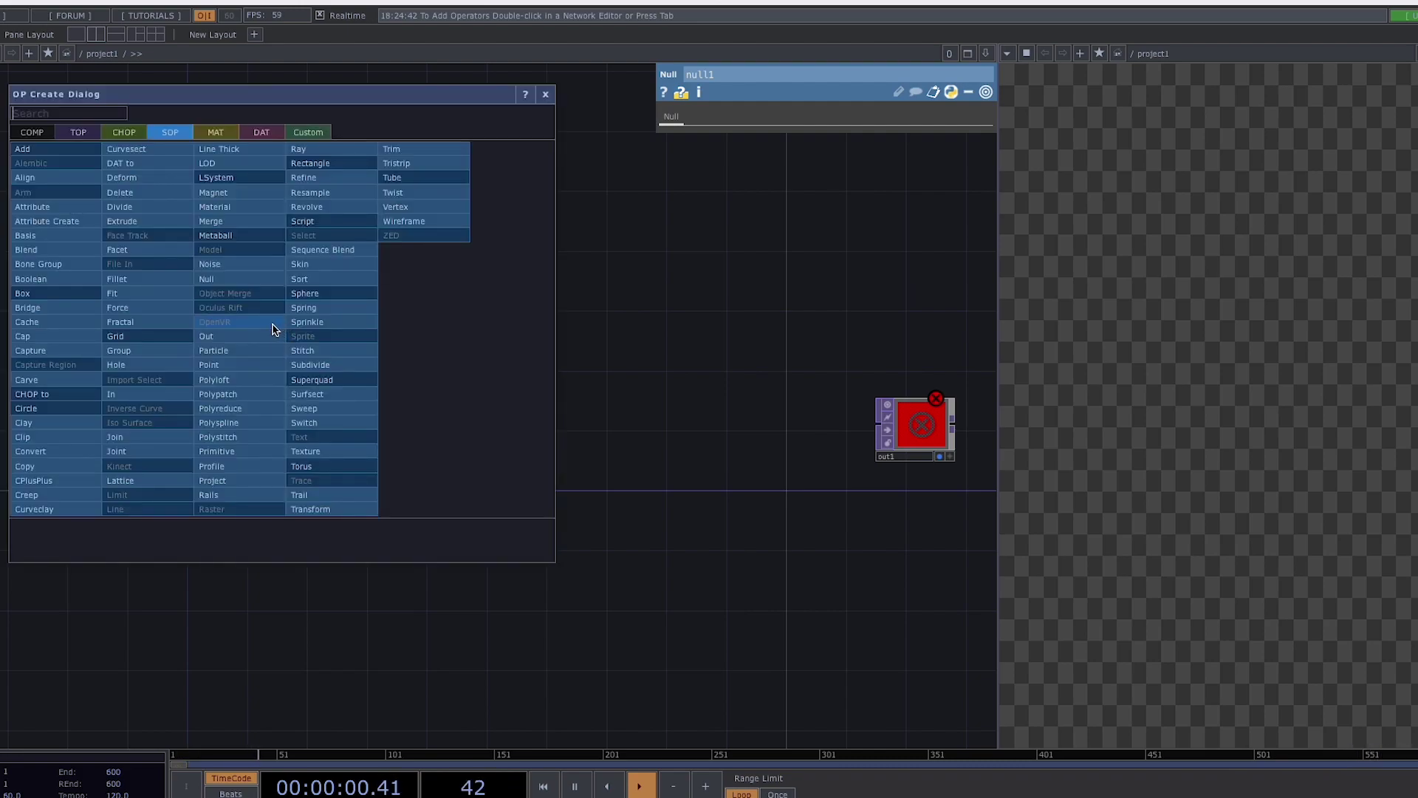
{"action": "left_click", "coordinate": [32, 132]}
{"action": "type", "text": "ge"}
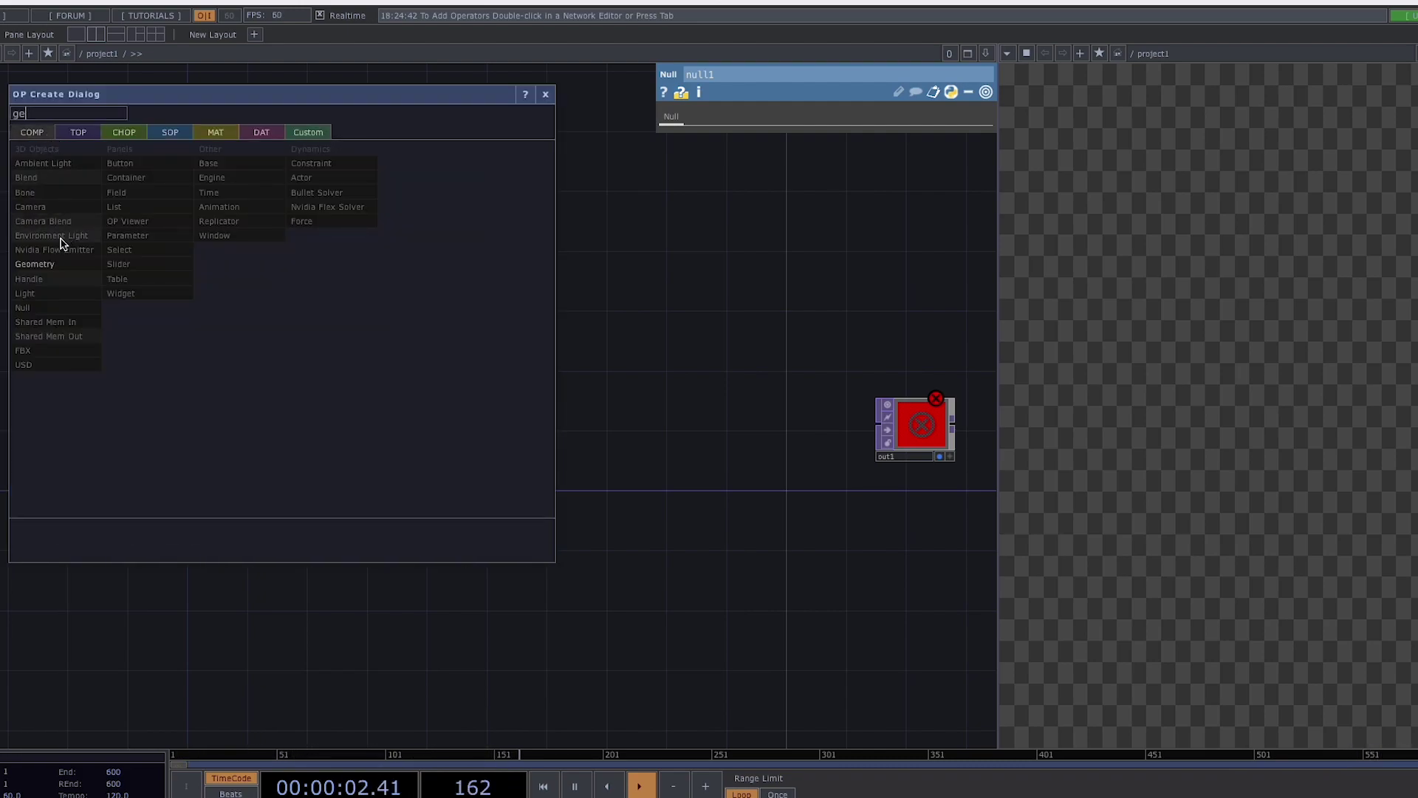
{"action": "left_click", "coordinate": [51, 263]}
{"action": "left_click", "coordinate": [370, 331]}
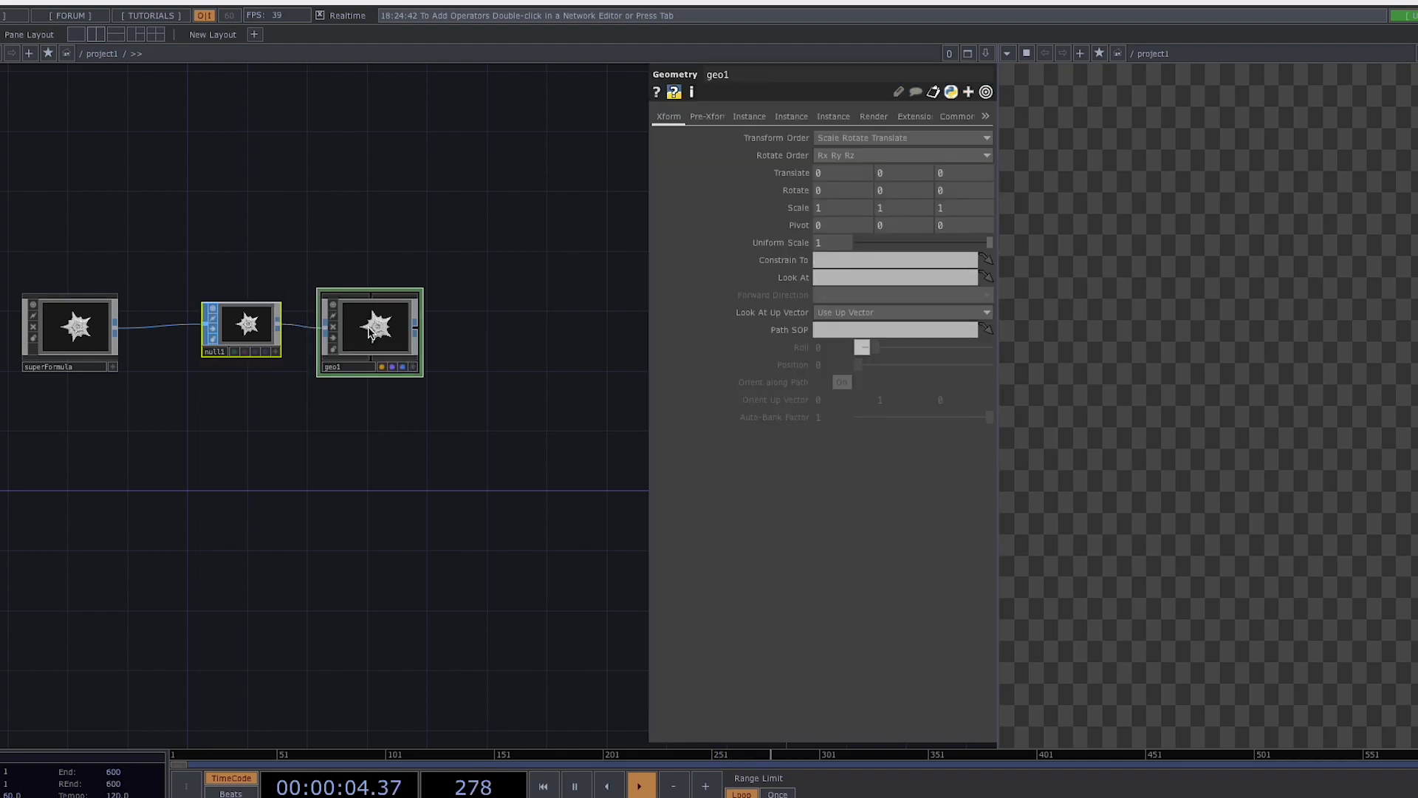
Add a Camera and a Light component and stack them above the Geometry component
{"action": "key", "text": "Tab"}
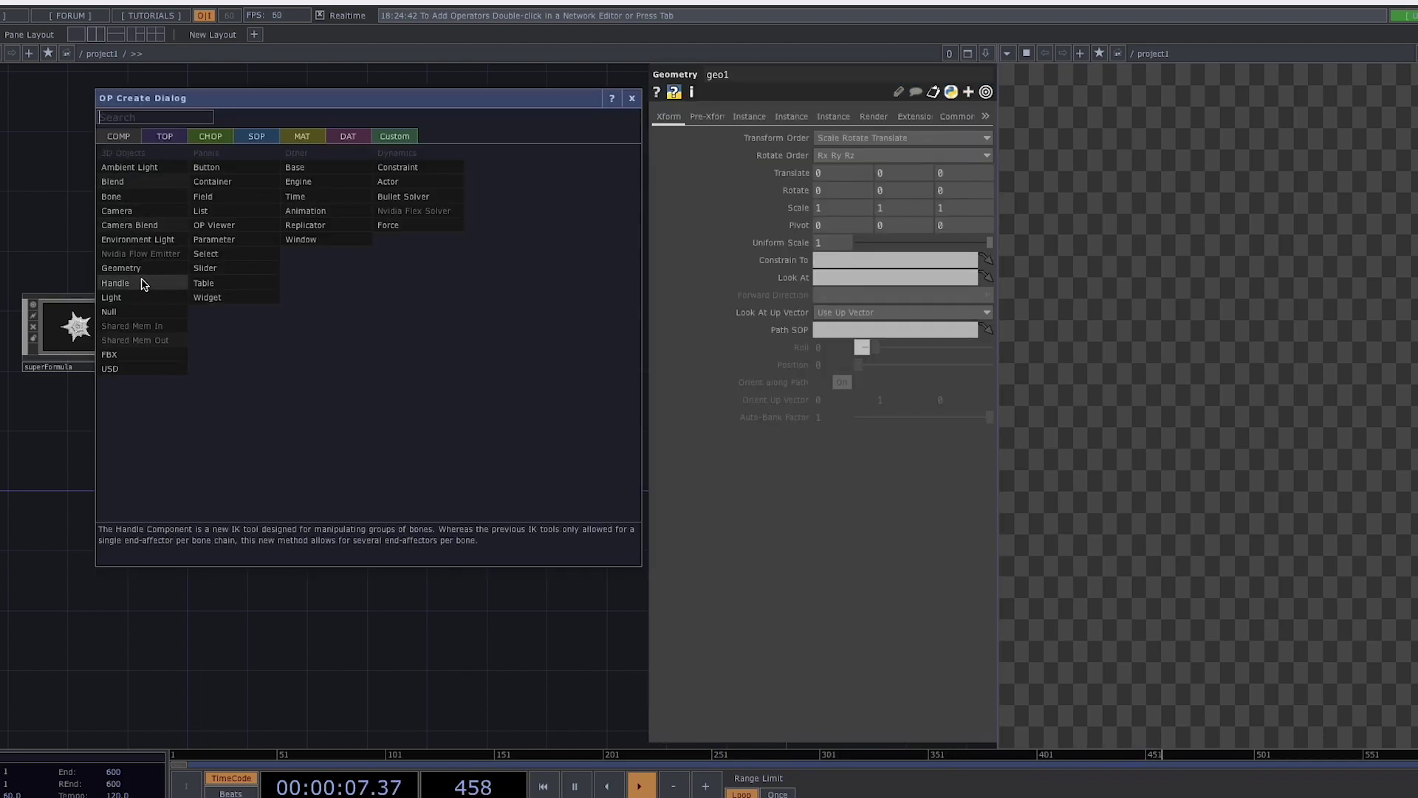
{"action": "left_click", "coordinate": [145, 212], "text": "ctrl"}
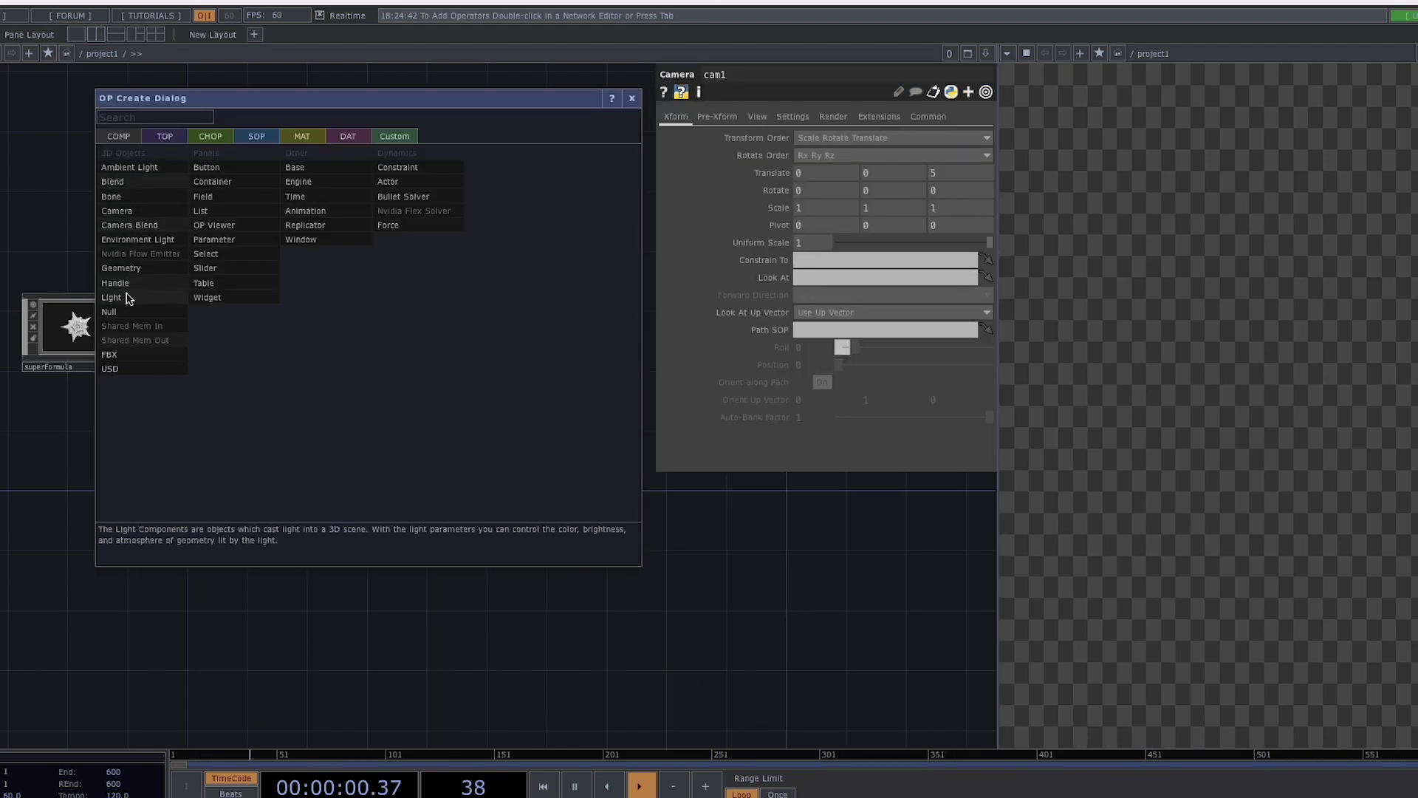
{"action": "left_click", "coordinate": [126, 297], "text": "ctrl"}
{"action": "left_click", "coordinate": [631, 98]}
{"action": "left_click_drag", "start_coordinate": [417, 288], "coordinate": [370, 209]}
{"action": "left_click_drag", "start_coordinate": [417, 409], "coordinate": [377, 127]}
{"action": "left_click_drag", "start_coordinate": [371, 220], "coordinate": [371, 235]}
Add a Render TOP beside the light, camera and geometry components
{"action": "left_click_drag", "start_coordinate": [516, 294], "coordinate": [443, 286]}
{"action": "key", "text": "Tab"}
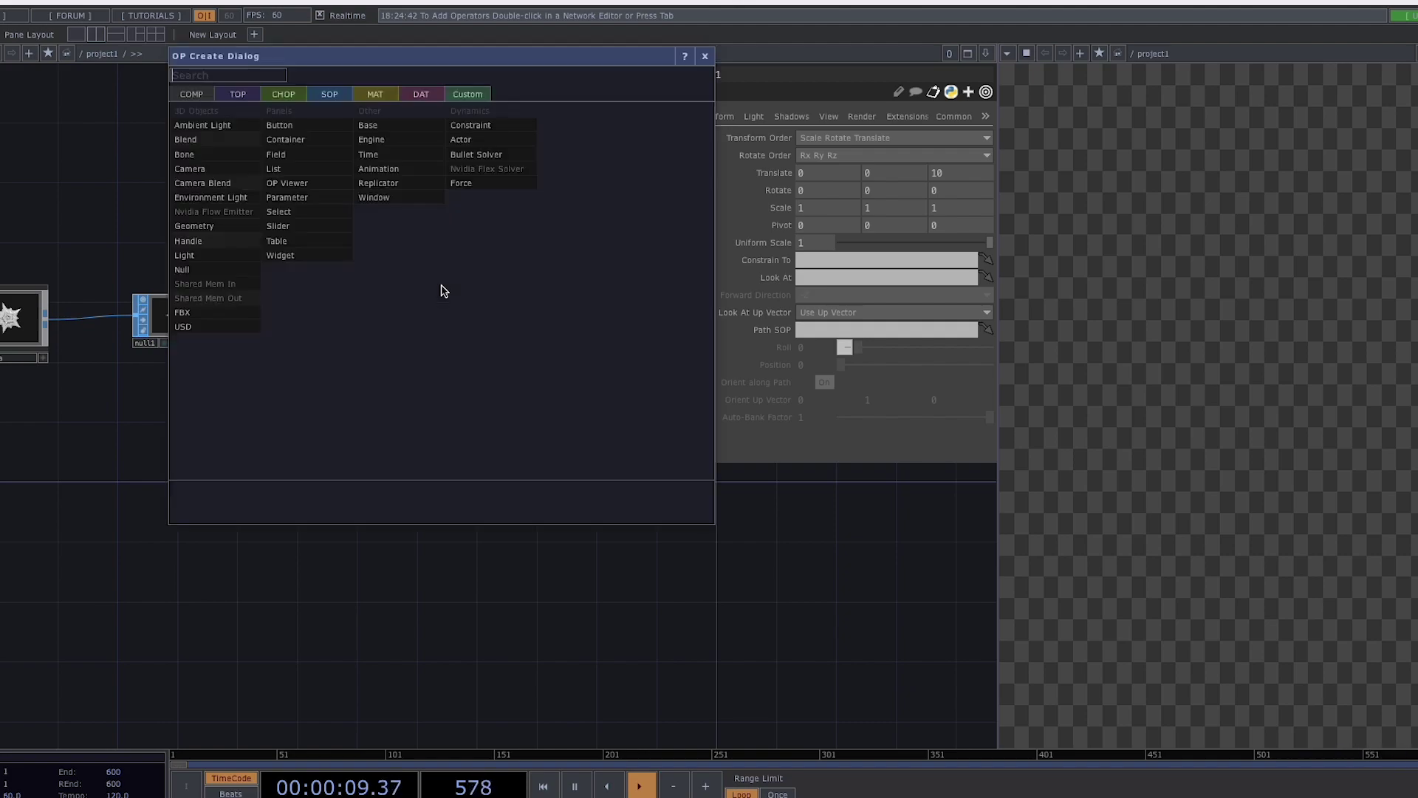
{"action": "left_click", "coordinate": [237, 94]}
{"action": "type", "text": "ren"}
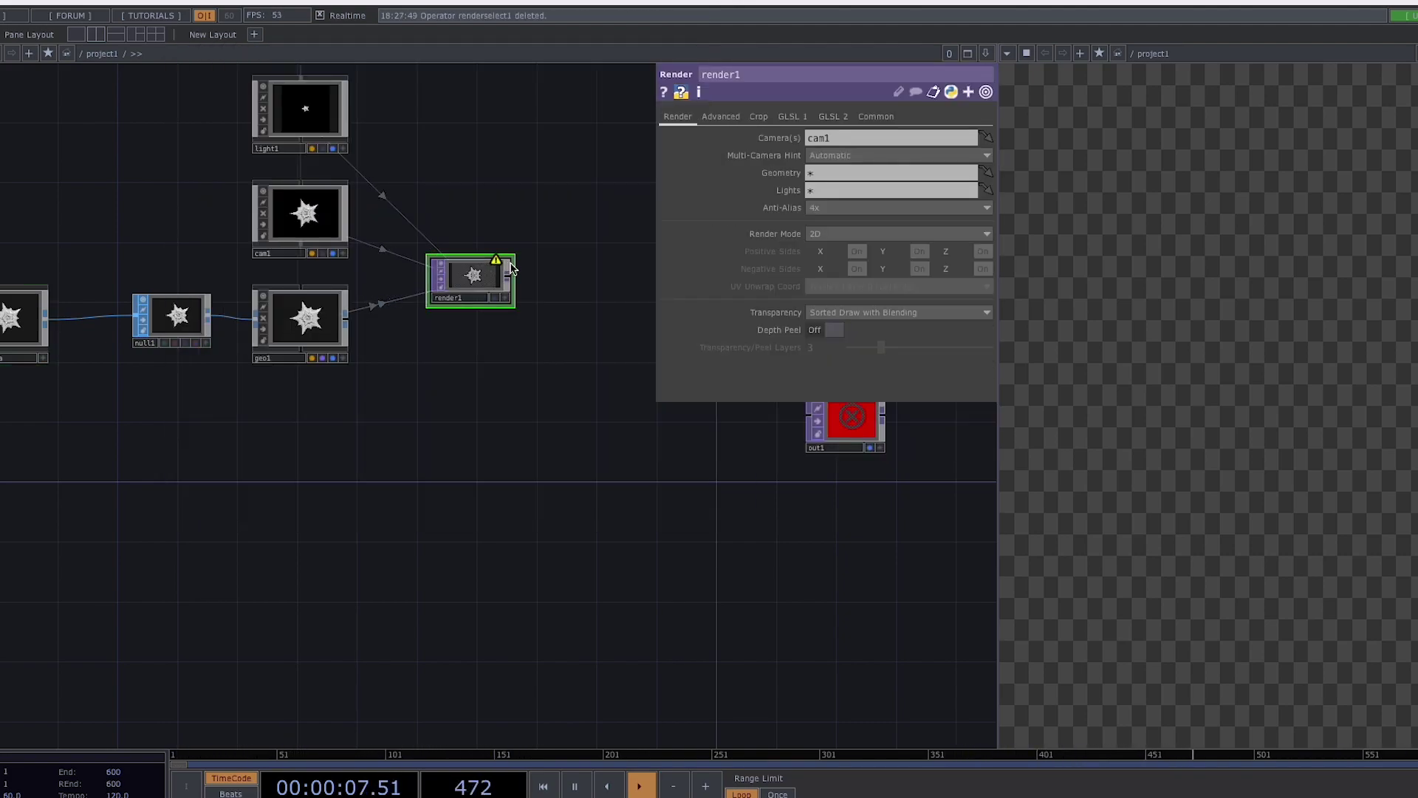
Connect the Render TOP to the Out TOP and inspect the render's warning
{"action": "left_click_drag", "start_coordinate": [508, 279], "coordinate": [798, 432]}
{"action": "left_click_drag", "start_coordinate": [677, 476], "coordinate": [427, 523]}
{"action": "left_click_drag", "start_coordinate": [596, 474], "coordinate": [581, 370]}
{"action": "left_click_drag", "start_coordinate": [503, 513], "coordinate": [647, 553]}
{"action": "left_click_drag", "start_coordinate": [374, 534], "coordinate": [685, 621]}
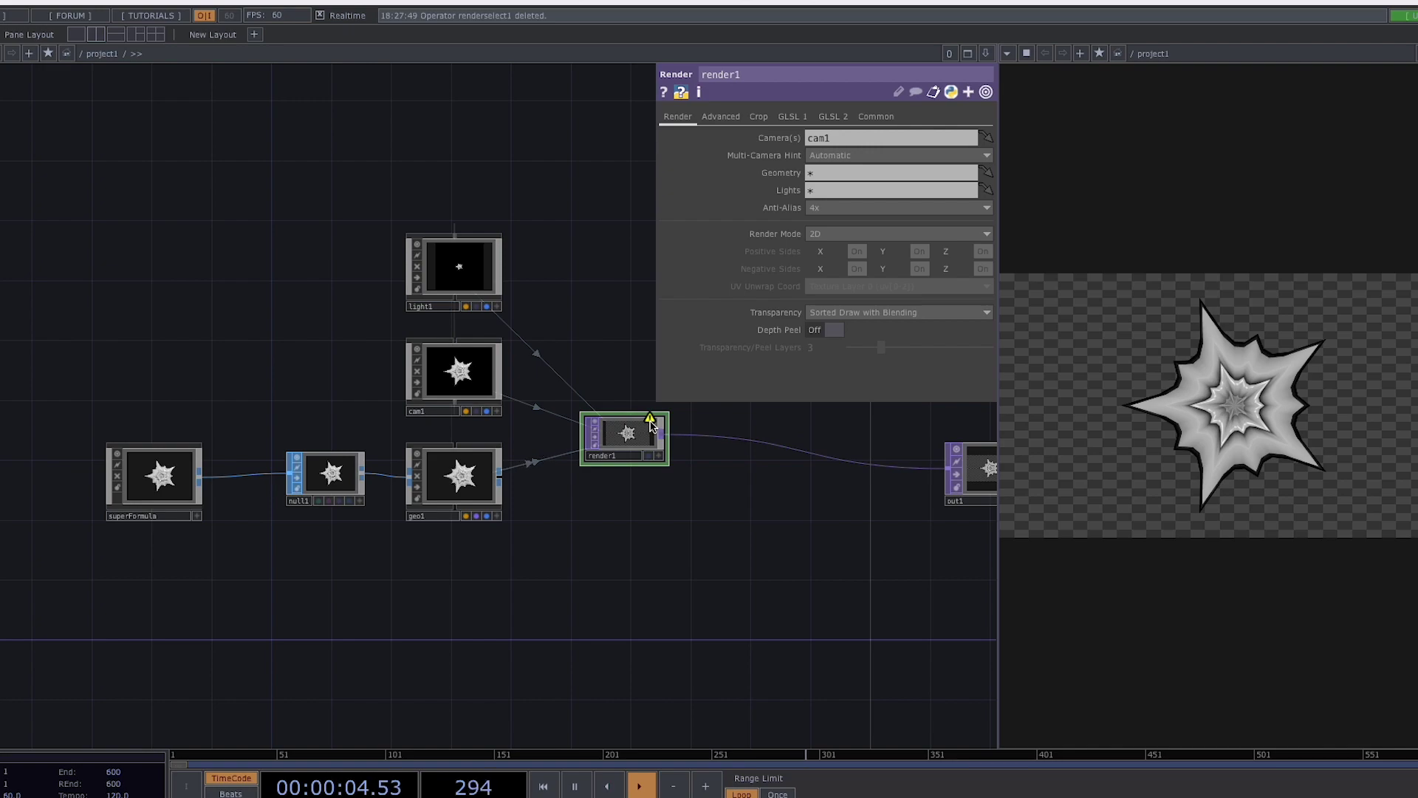
{"action": "middle_click", "coordinate": [650, 425]}
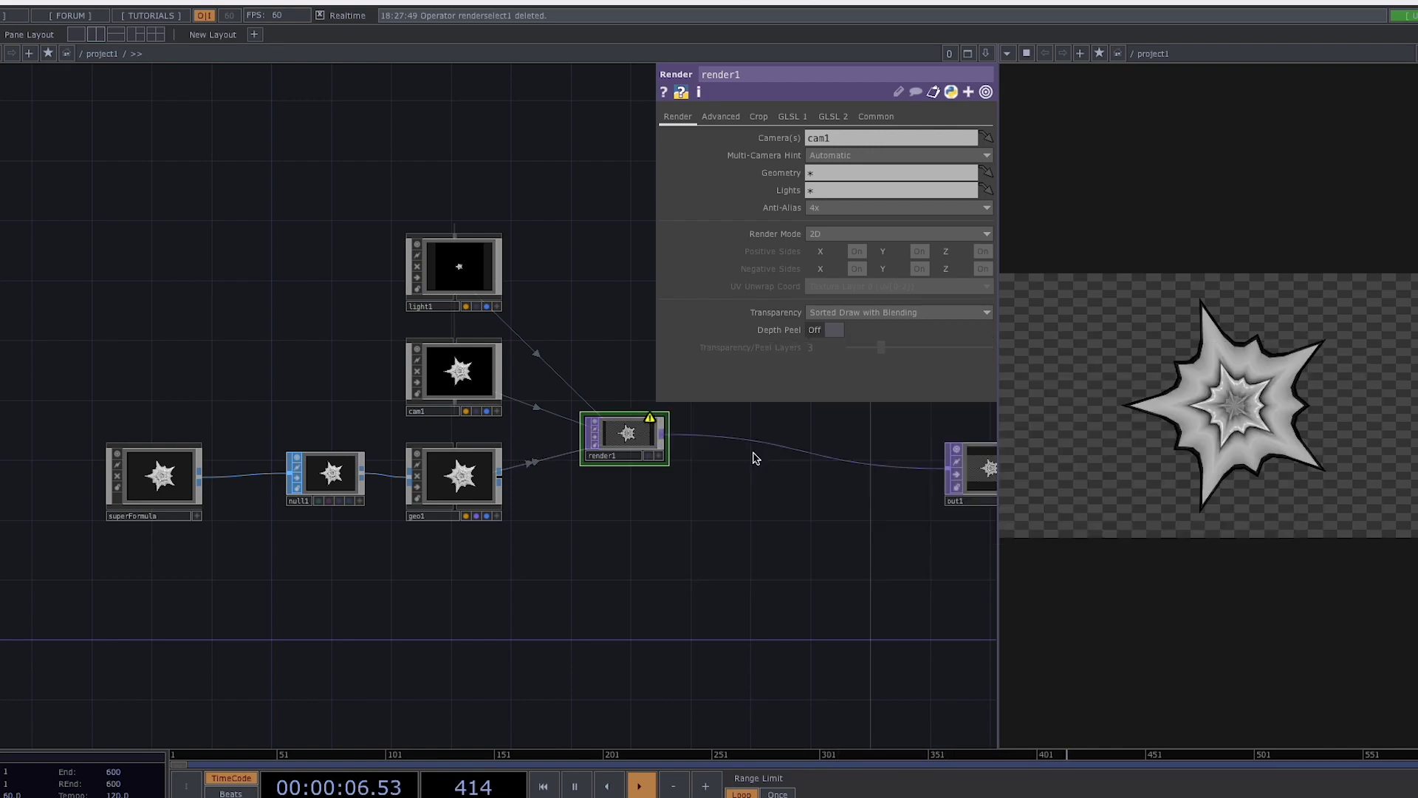
Make room between superFormula and the Null SOP, and insert a Texture SOP into their connection
{"action": "left_click_drag", "start_coordinate": [298, 561], "coordinate": [506, 559]}
{"action": "left_click_drag", "start_coordinate": [386, 486], "coordinate": [267, 481]}
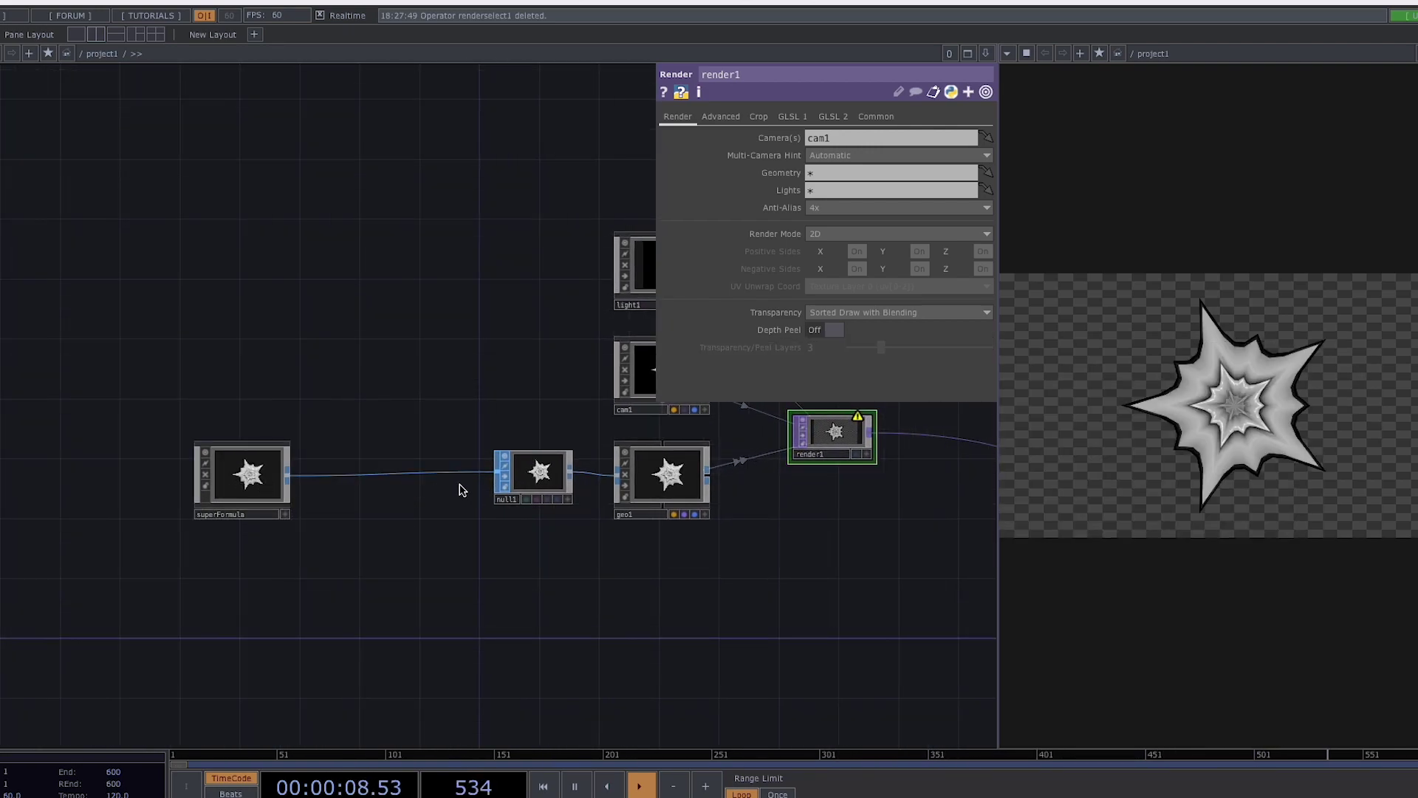
{"action": "left_click_drag", "start_coordinate": [526, 482], "coordinate": [541, 481]}
{"action": "right_click", "coordinate": [422, 477]}
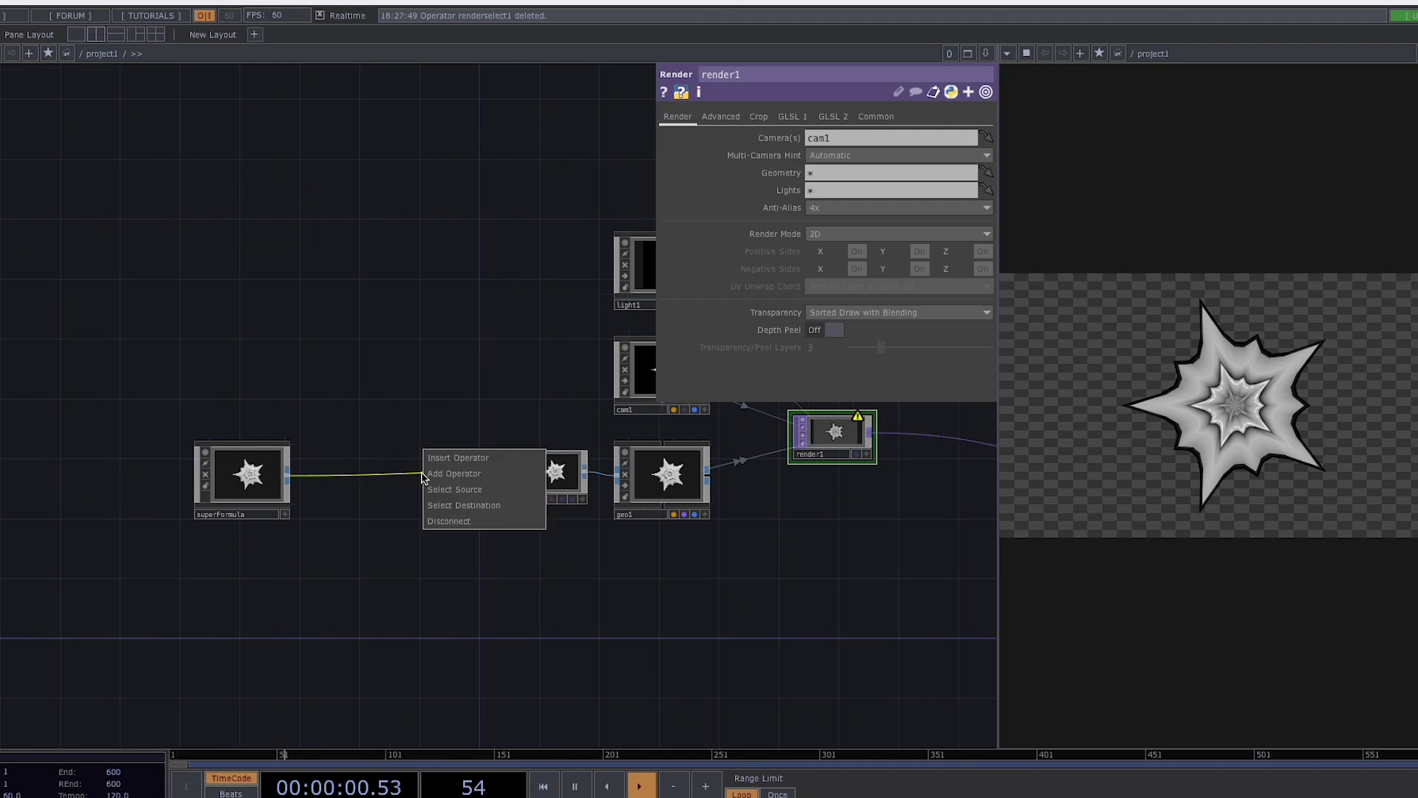
{"action": "left_click", "coordinate": [455, 458]}
{"action": "type", "text": "text"}
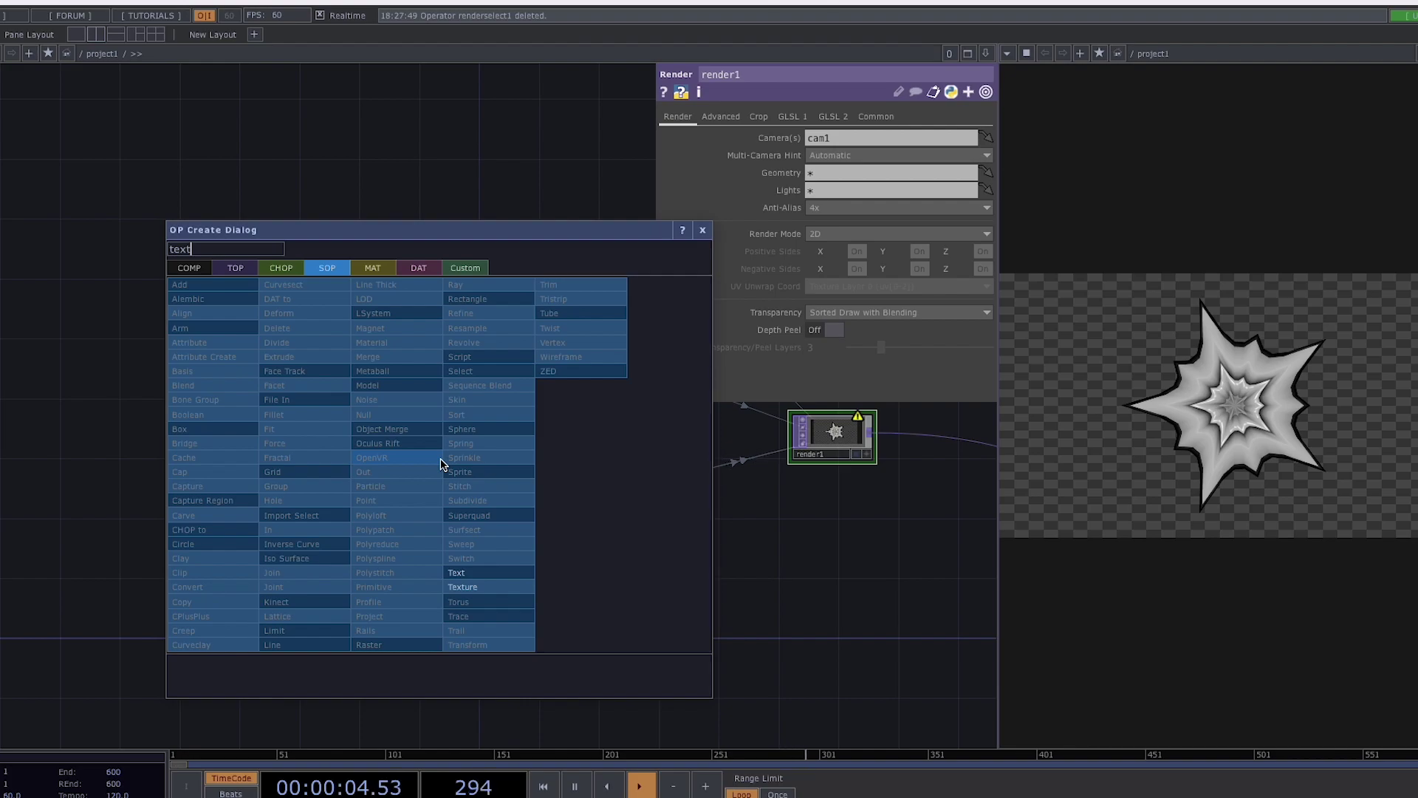
{"action": "left_click", "coordinate": [456, 573]}
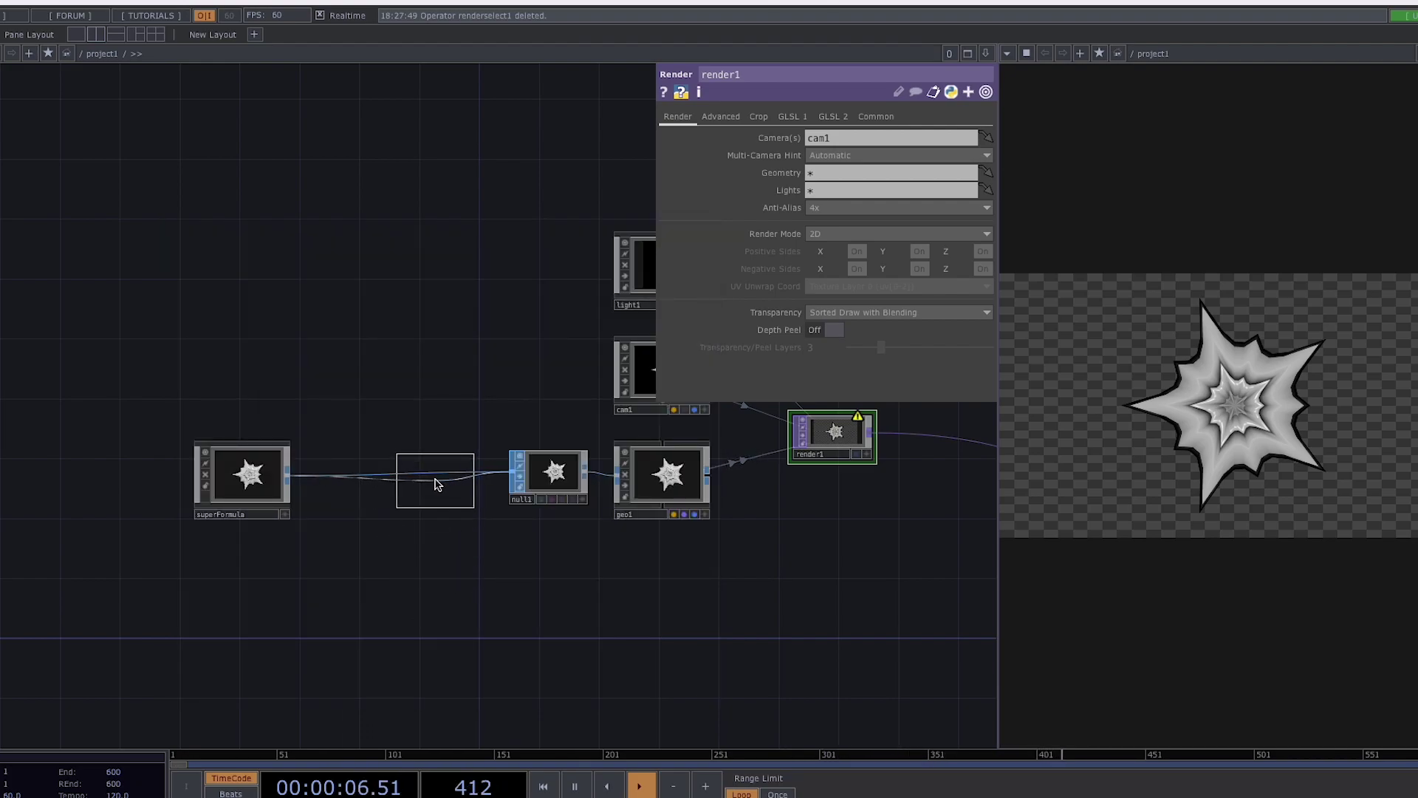
{"action": "left_click", "coordinate": [435, 484]}
Move the Out TOP up so it lines up with the Render TOP
{"action": "left_click_drag", "start_coordinate": [822, 500], "coordinate": [537, 531]}
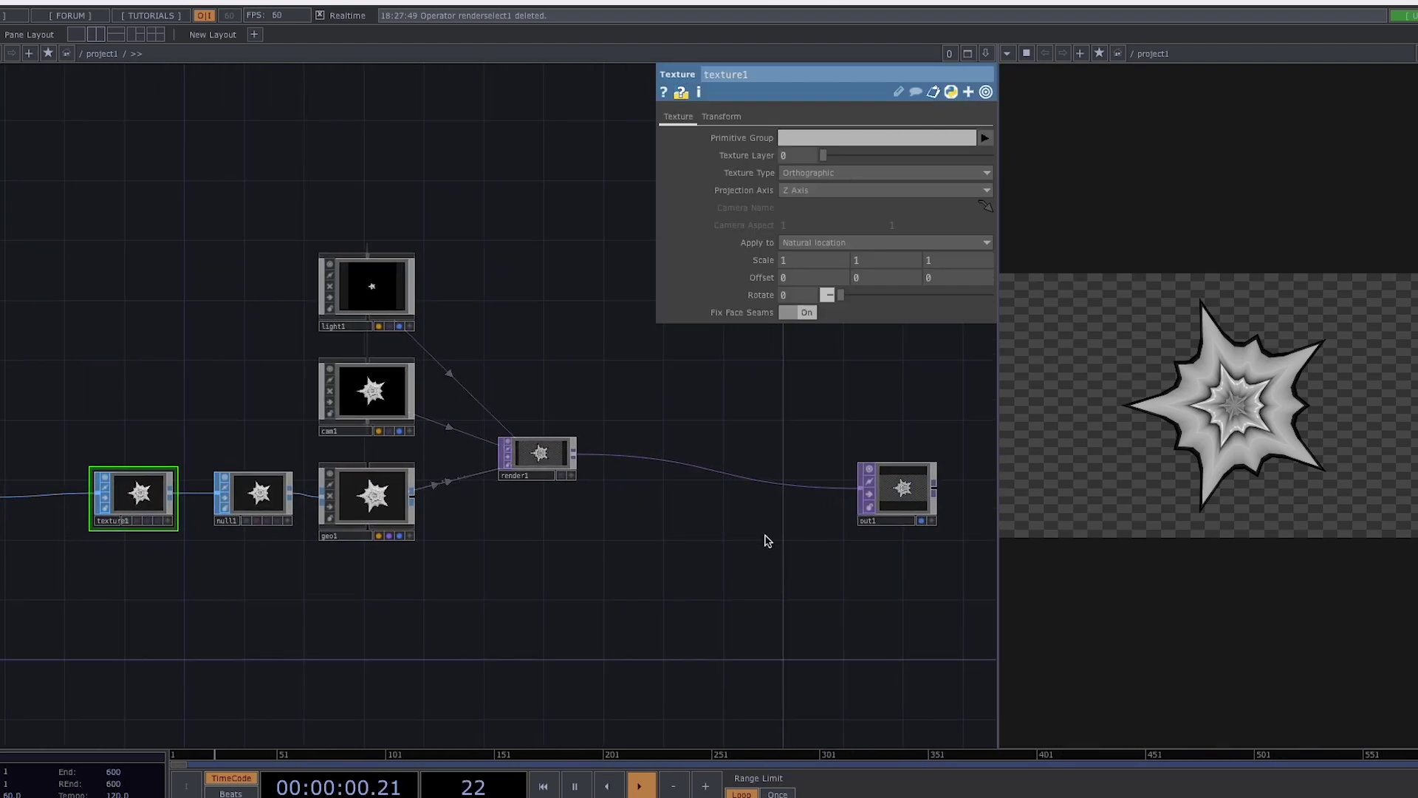
{"action": "left_click_drag", "start_coordinate": [769, 541], "coordinate": [505, 570]}
{"action": "left_click_drag", "start_coordinate": [643, 538], "coordinate": [655, 507]}
Add a Phong material below the Geometry component and assign it to that geometry
{"action": "left_click_drag", "start_coordinate": [367, 639], "coordinate": [513, 605]}
{"action": "scroll", "coordinate": [512, 605], "scroll_direction": "down", "scroll_amount": 1}
{"action": "left_click_drag", "start_coordinate": [562, 541], "coordinate": [597, 509]}
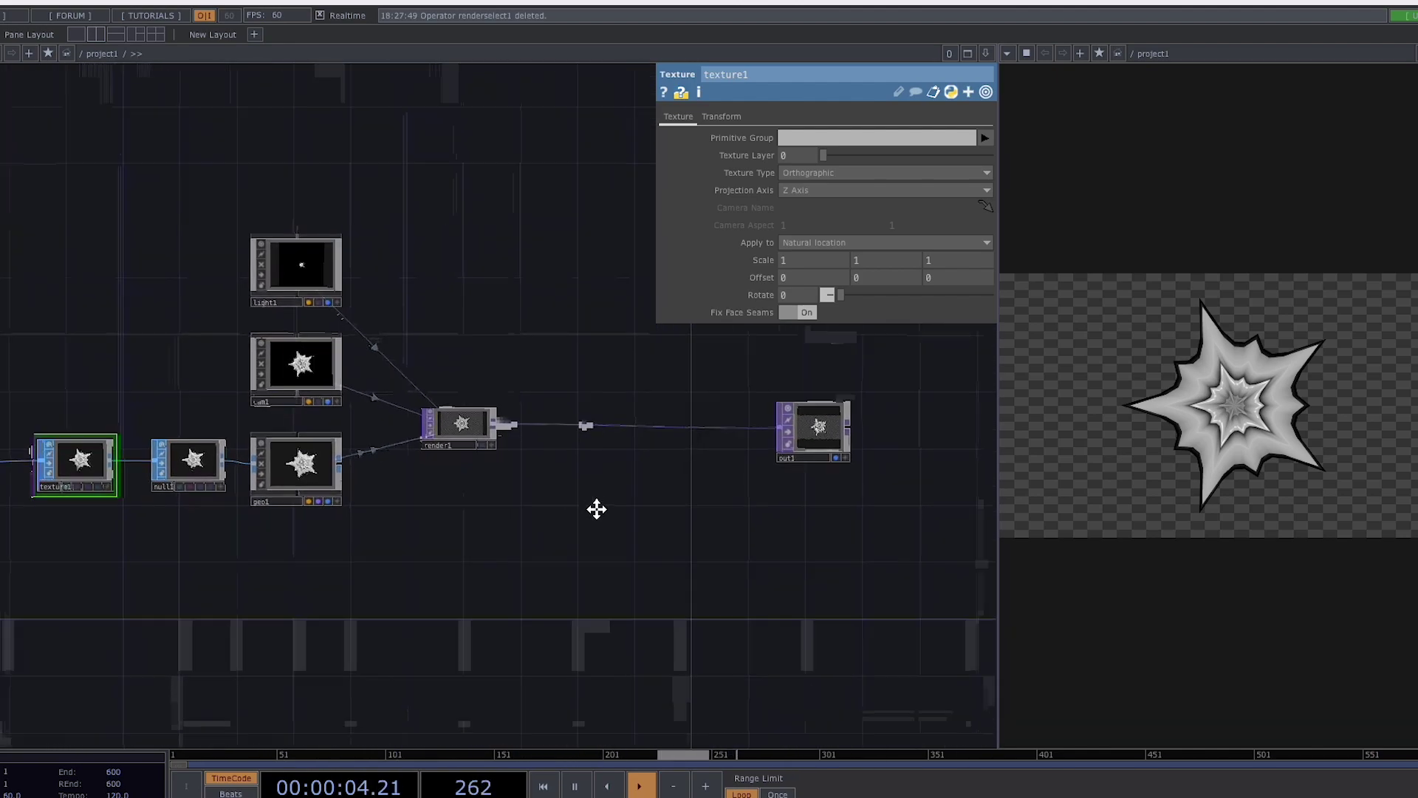
{"action": "key", "text": "Tab"}
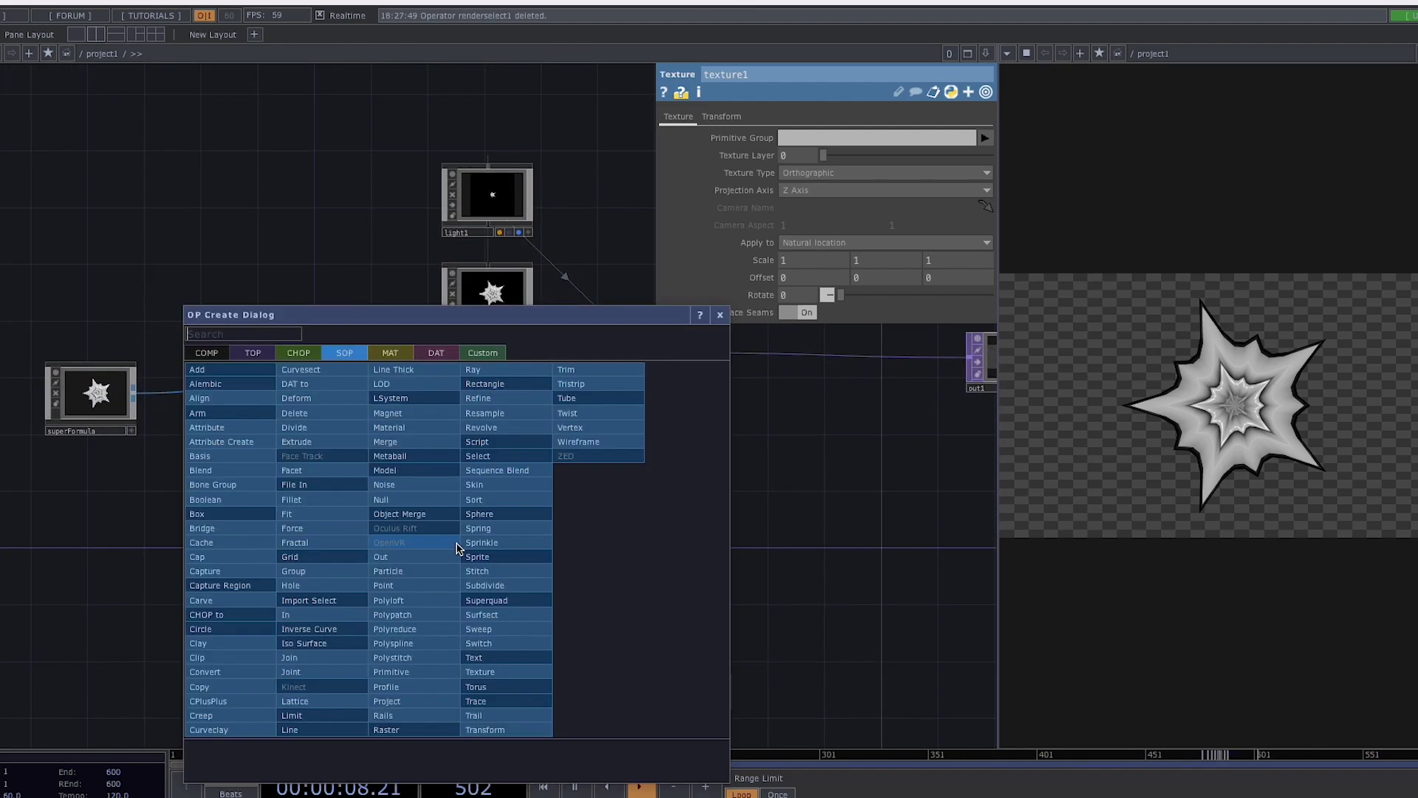
{"action": "left_click", "coordinate": [390, 352]}
{"action": "type", "text": "ohon"}
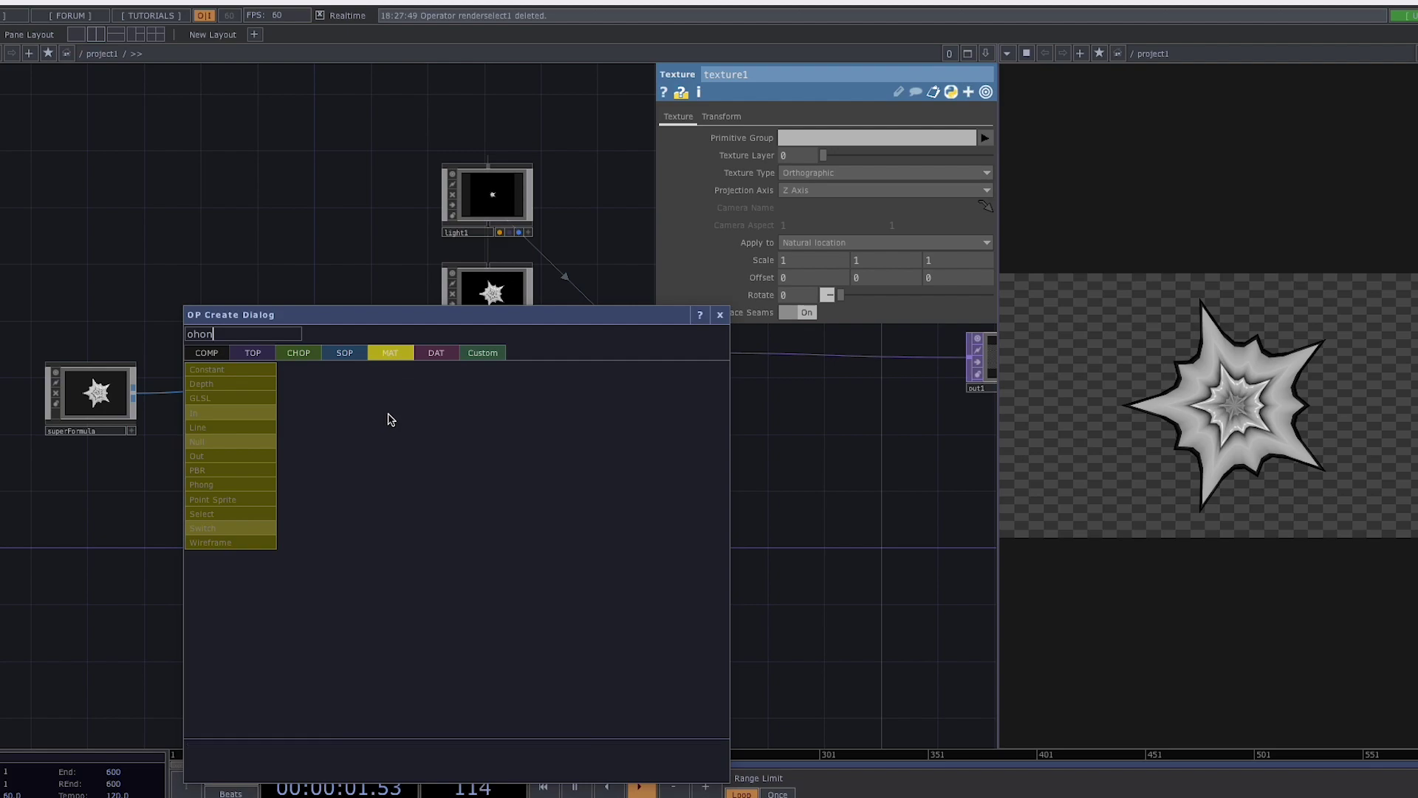
{"action": "left_click", "coordinate": [233, 485]}
{"action": "left_click", "coordinate": [473, 508]}
{"action": "left_click_drag", "start_coordinate": [473, 509], "coordinate": [475, 415]}
{"action": "left_click", "coordinate": [472, 414]}
Add a Noise TOP below the superFormula component
{"action": "left_click_drag", "start_coordinate": [324, 649], "coordinate": [420, 583]}
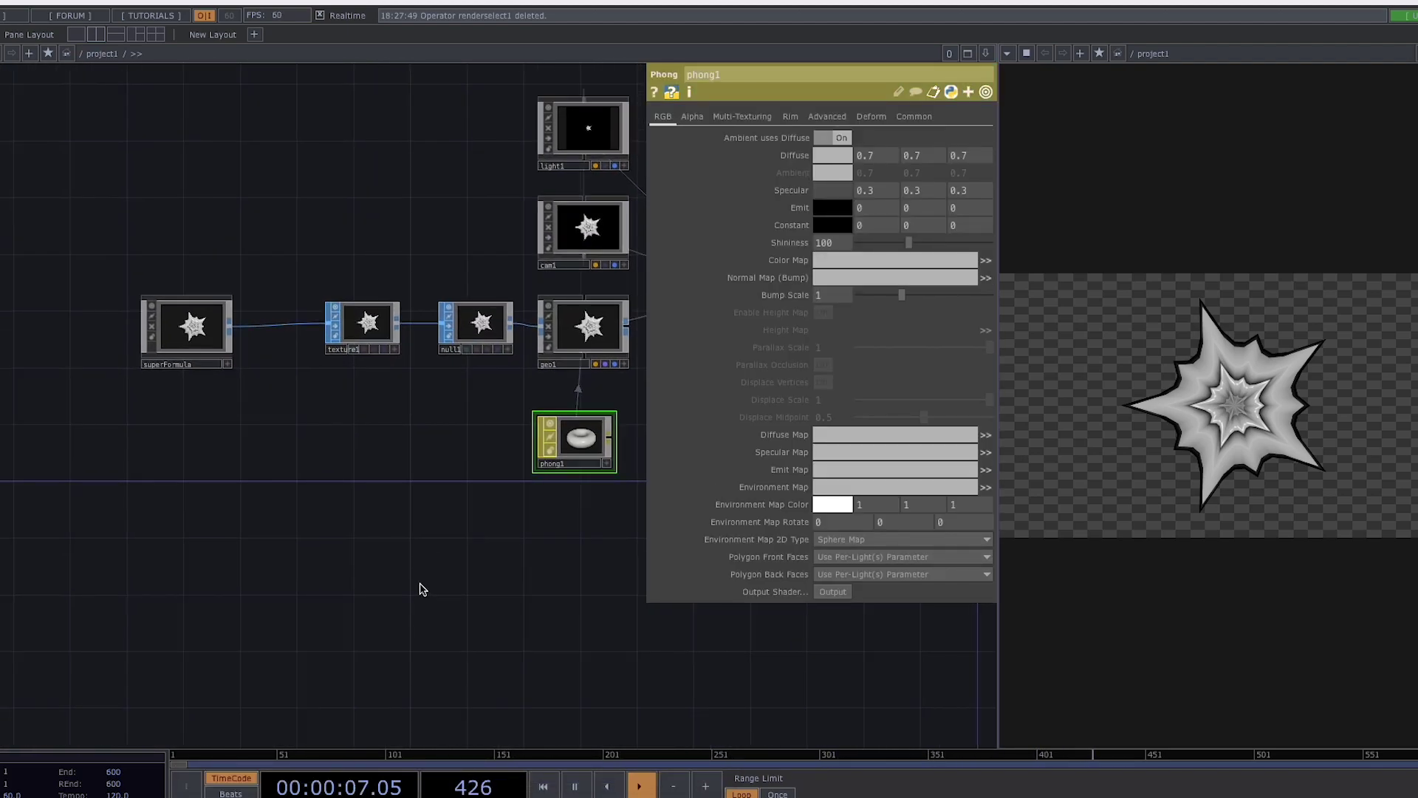
{"action": "key", "text": "Tab"}
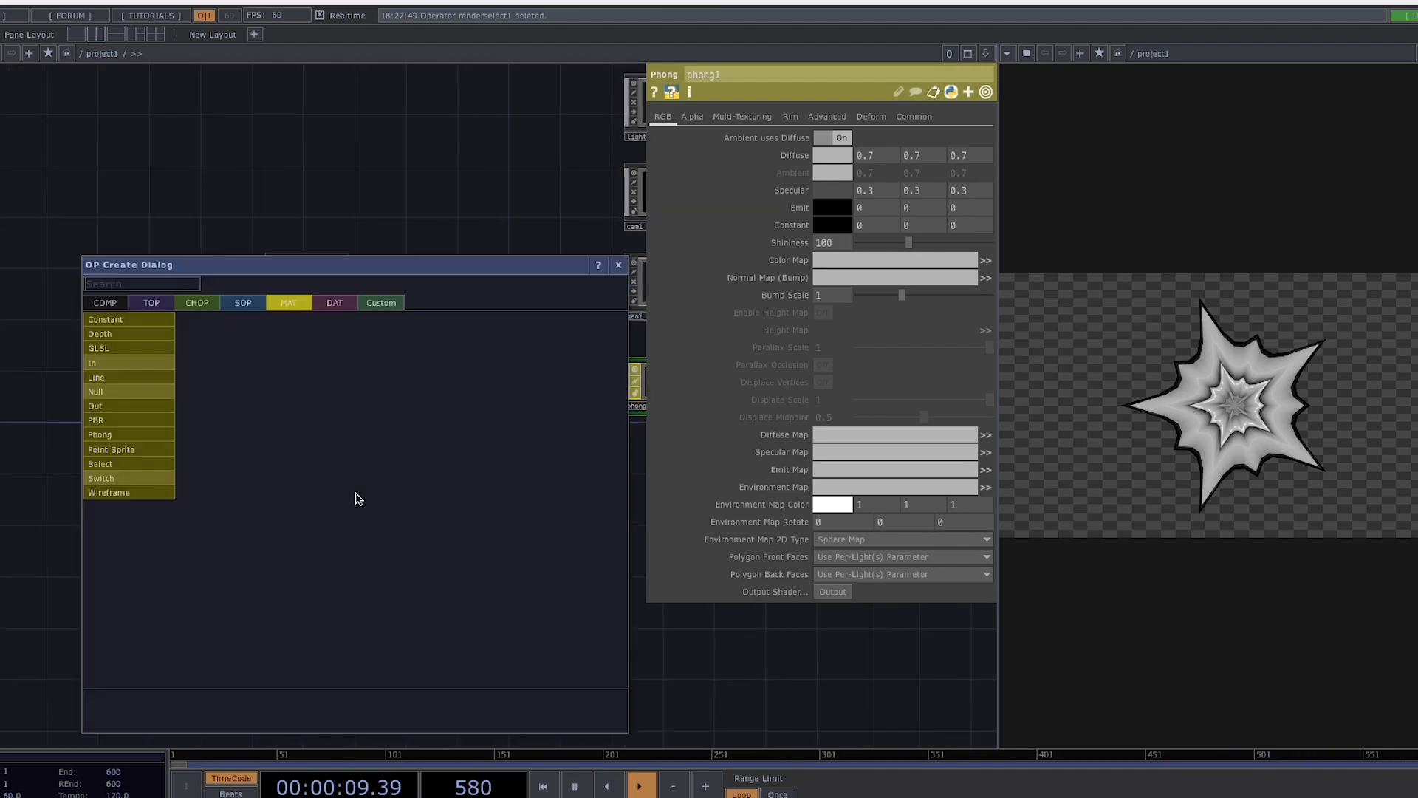
{"action": "left_click", "coordinate": [152, 304]}
{"action": "type", "text": "noise"}
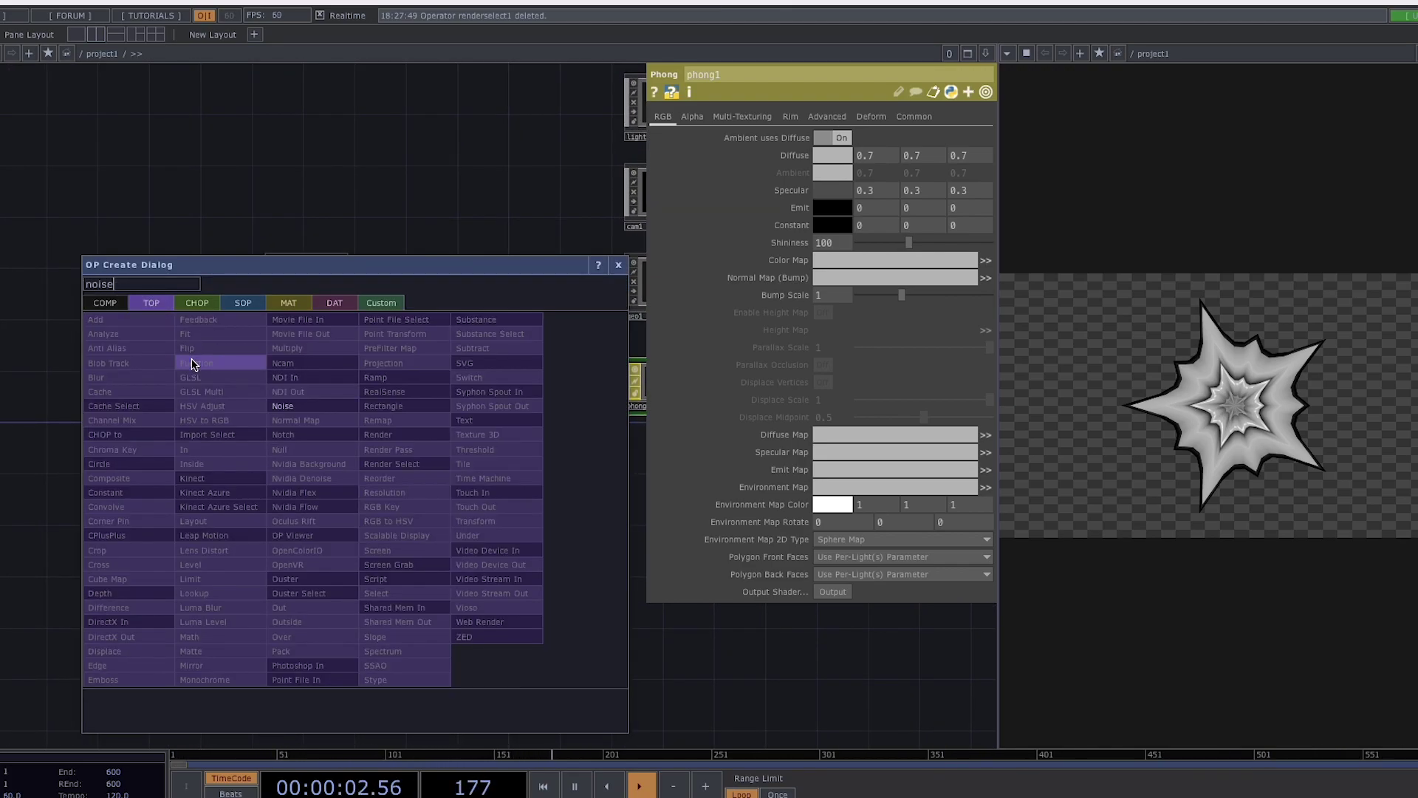
{"action": "key", "text": "Return"}
{"action": "left_click", "coordinate": [259, 408]}
Duplicate the Noise TOP, place the copy beside it, and wire the original into the copy's second input
{"action": "key", "text": "ctrl+c"}
{"action": "key", "text": "ctrl+v"}
{"action": "left_click_drag", "start_coordinate": [265, 463], "coordinate": [459, 425]}
{"action": "left_click_drag", "start_coordinate": [289, 414], "coordinate": [352, 414]}
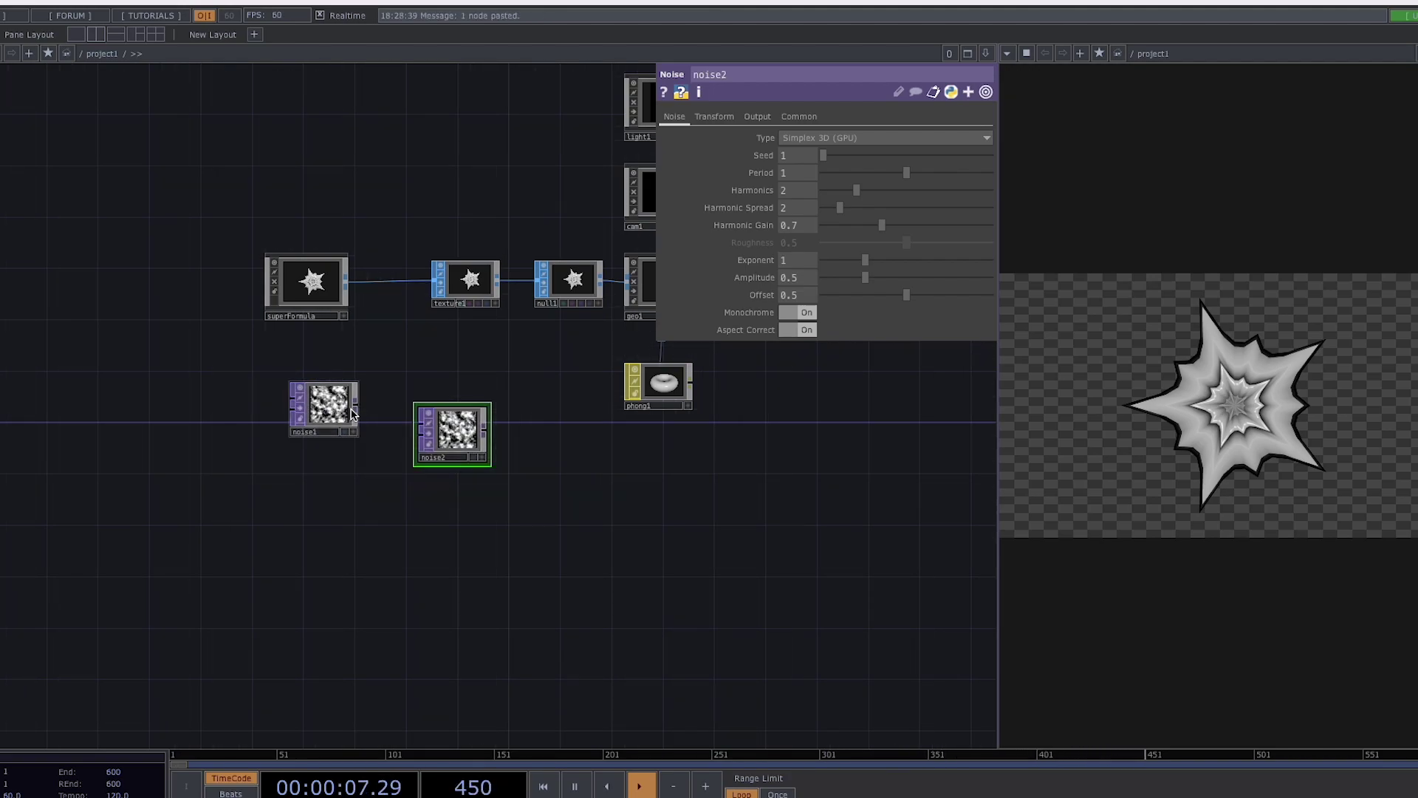
{"action": "scroll", "coordinate": [411, 445], "scroll_direction": "up", "scroll_amount": 8}
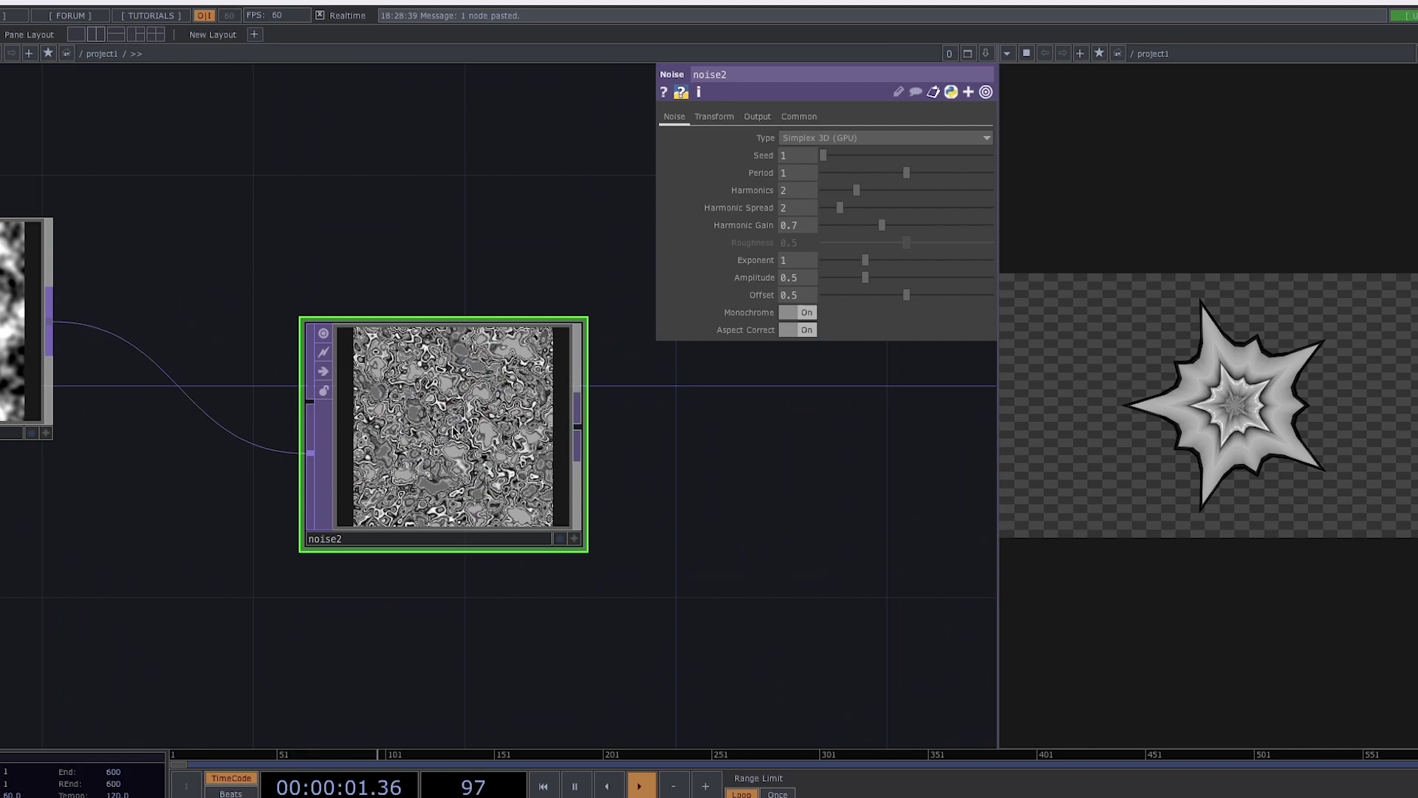
{"action": "scroll", "coordinate": [454, 432], "scroll_direction": "down", "scroll_amount": 8}
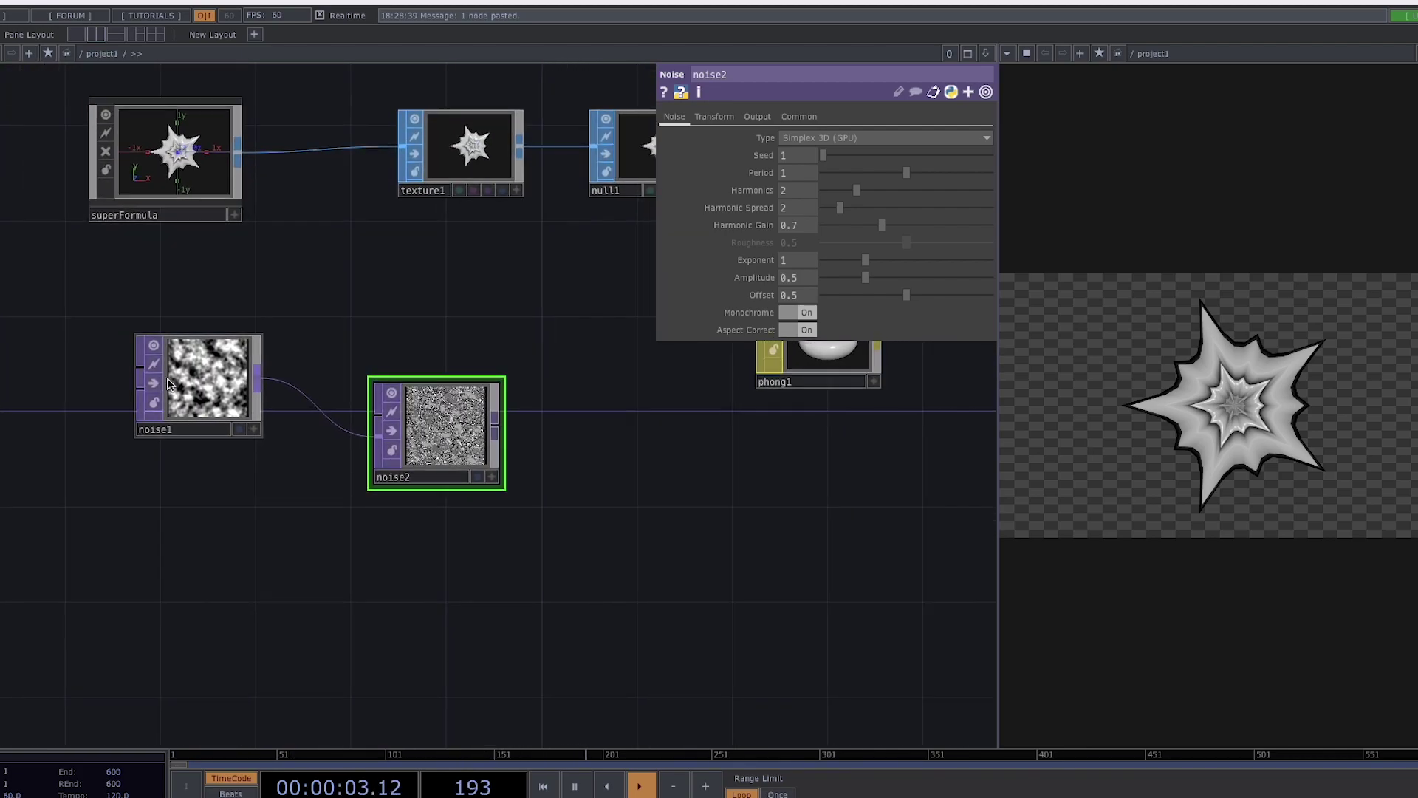
Set the resolution of both Noise TOPs to 1280 by 1280
{"action": "left_click", "coordinate": [210, 383], "text": "ctrl"}
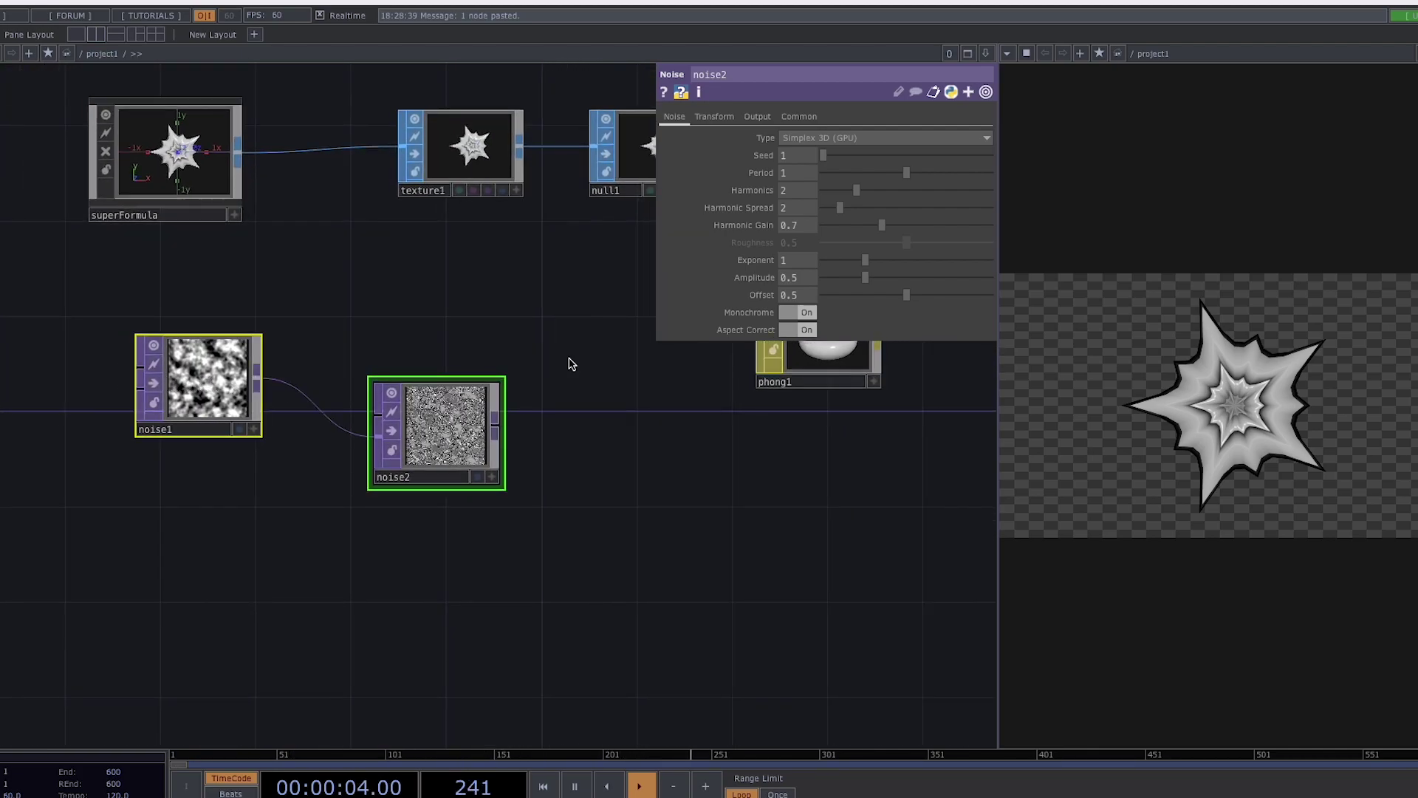
{"action": "left_click", "coordinate": [798, 116]}
{"action": "left_click", "coordinate": [830, 155]}
{"action": "type", "text": "1280"}
{"action": "key", "text": "Return"}
{"action": "type", "text": "1280"}
{"action": "key", "text": "Return"}
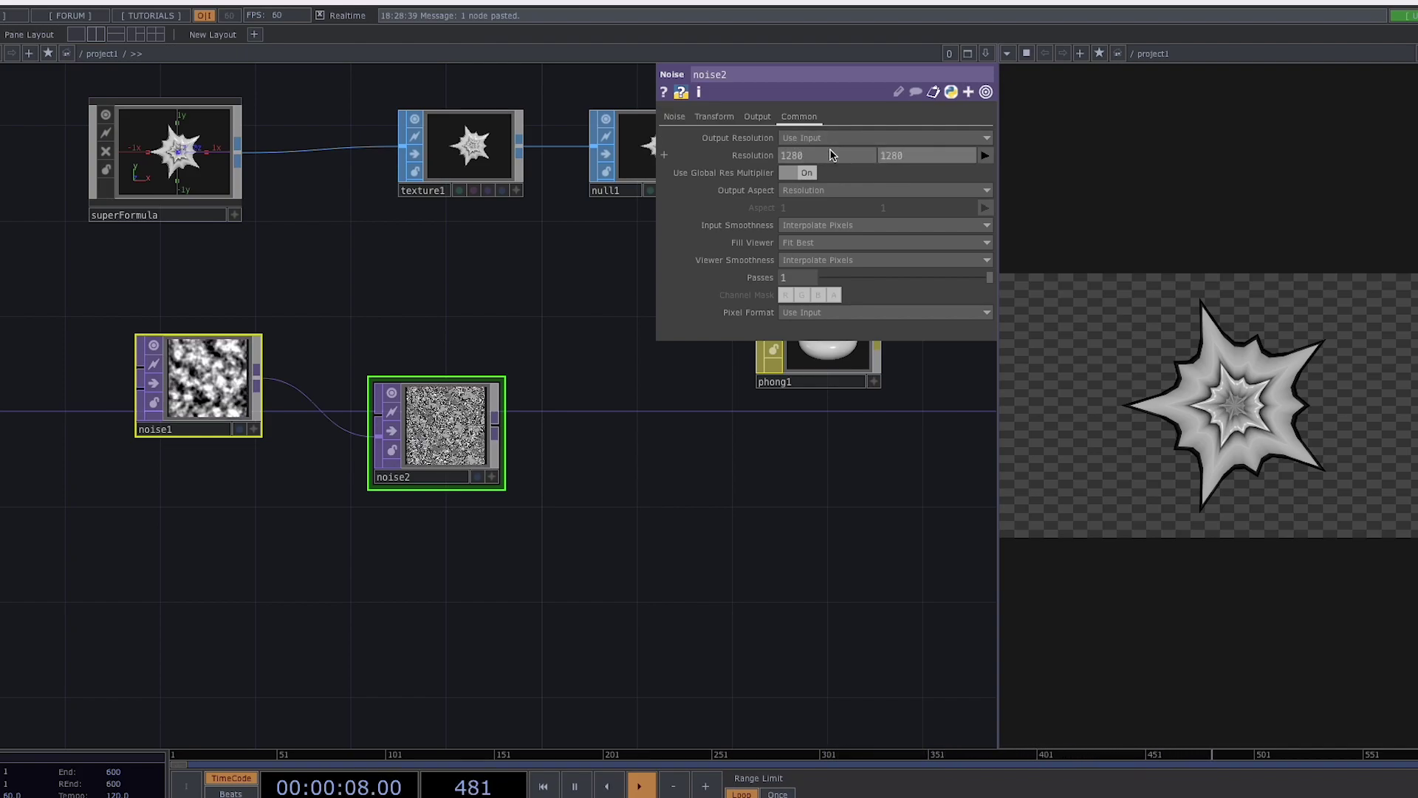
Add a Null TOP below the Phong material, fed by the second Noise TOP
{"action": "left_click_drag", "start_coordinate": [589, 485], "coordinate": [441, 487]}
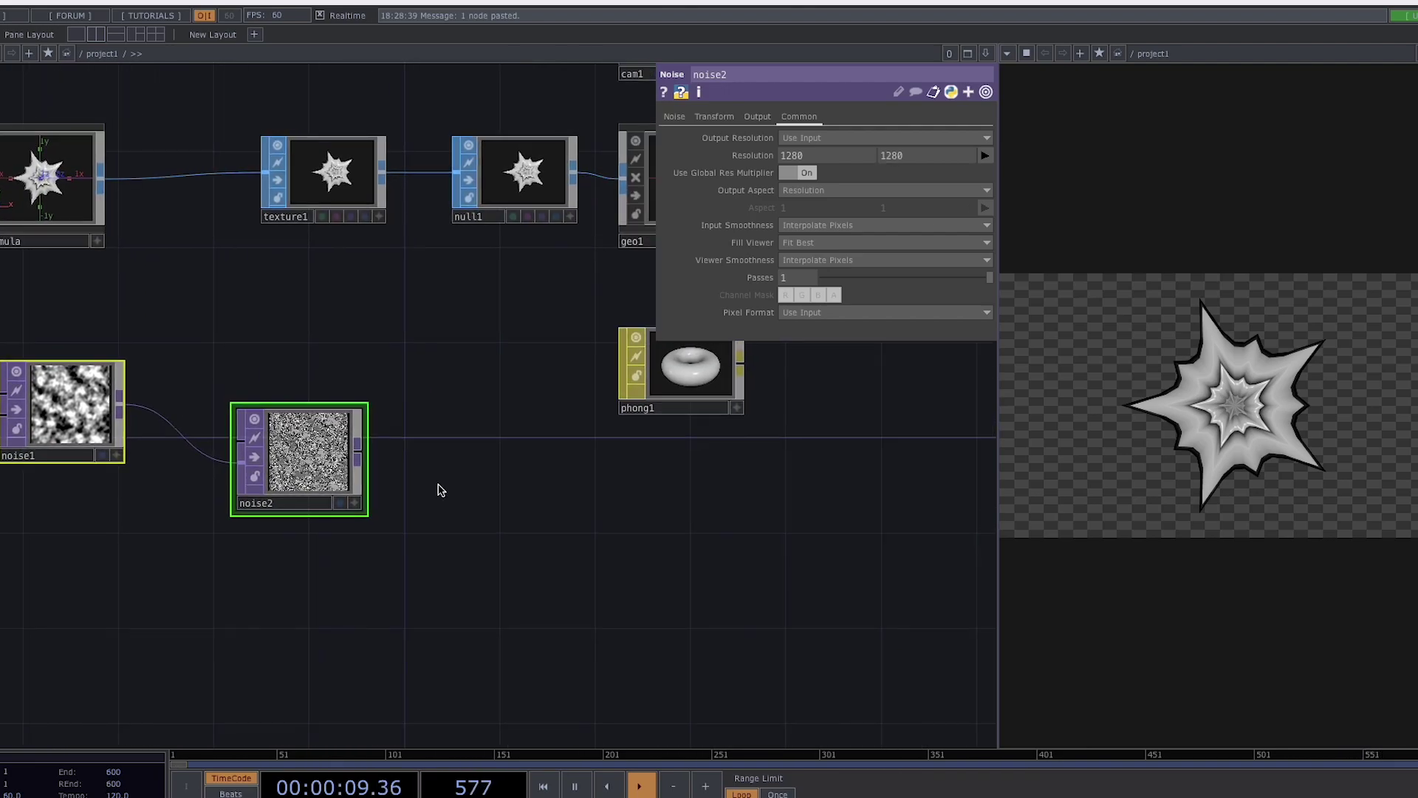
{"action": "key", "text": "Tab"}
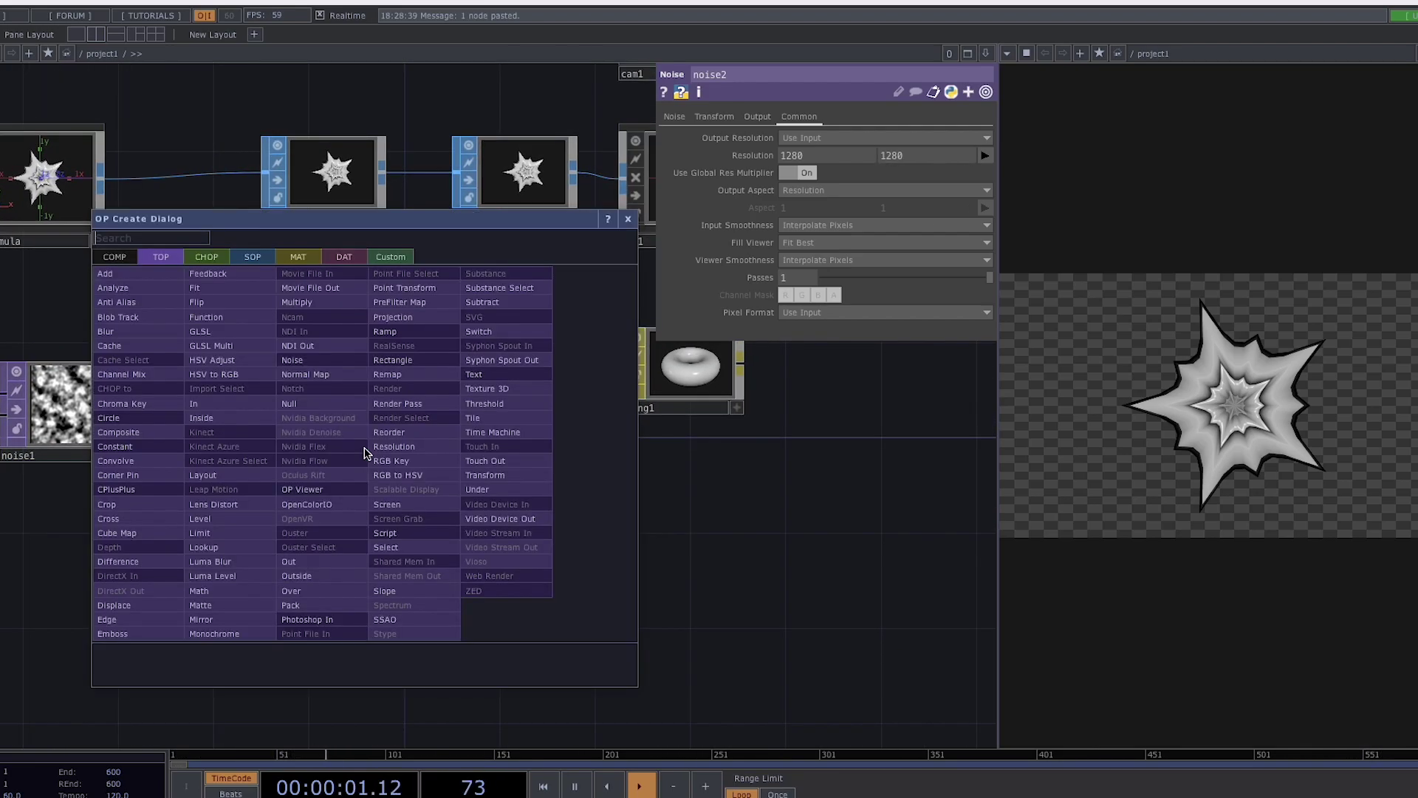
{"action": "left_click", "coordinate": [336, 404]}
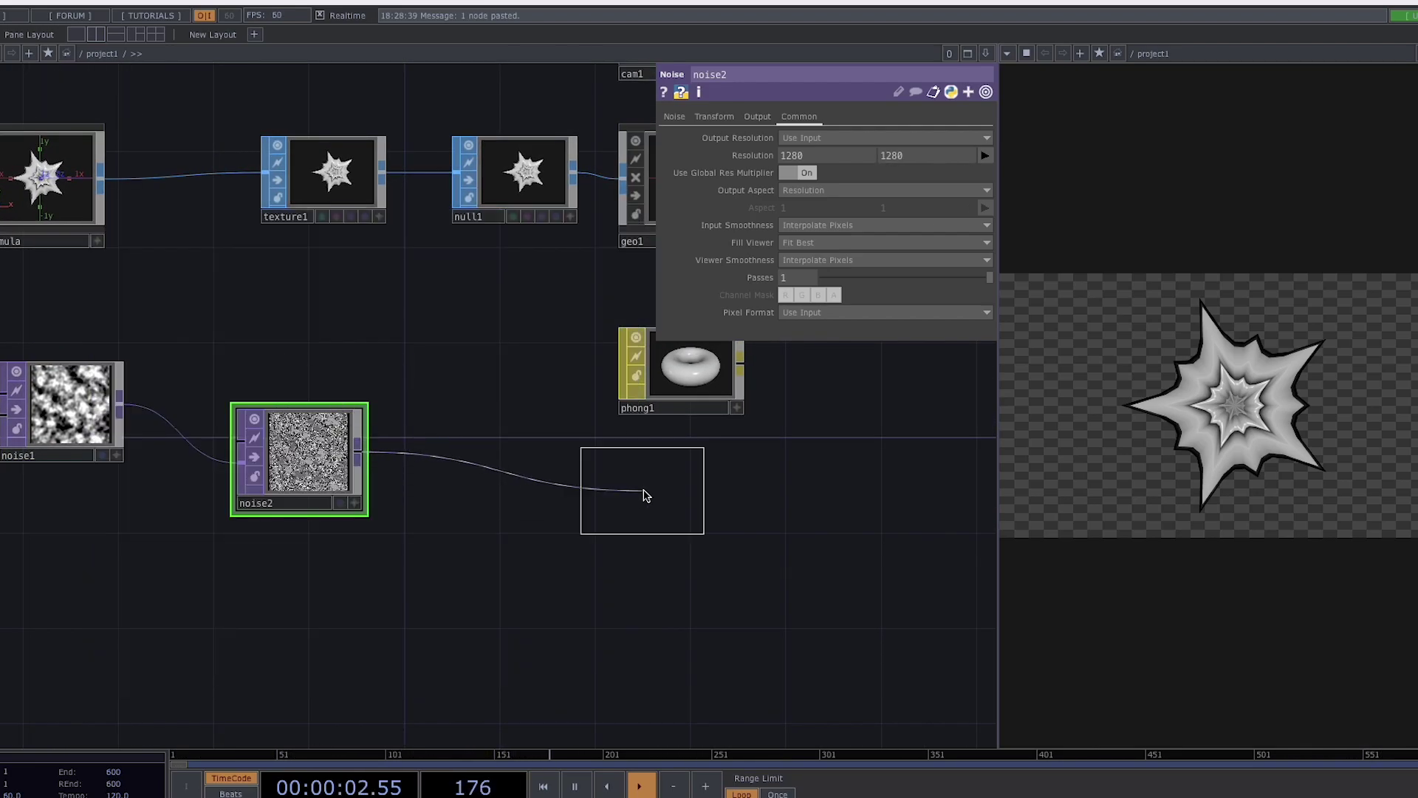
{"action": "left_click", "coordinate": [680, 476]}
Assign the new Null TOP as the Phong material's Color Map, and move the material up slightly for clearance
{"action": "left_click_drag", "start_coordinate": [681, 476], "coordinate": [673, 407]}
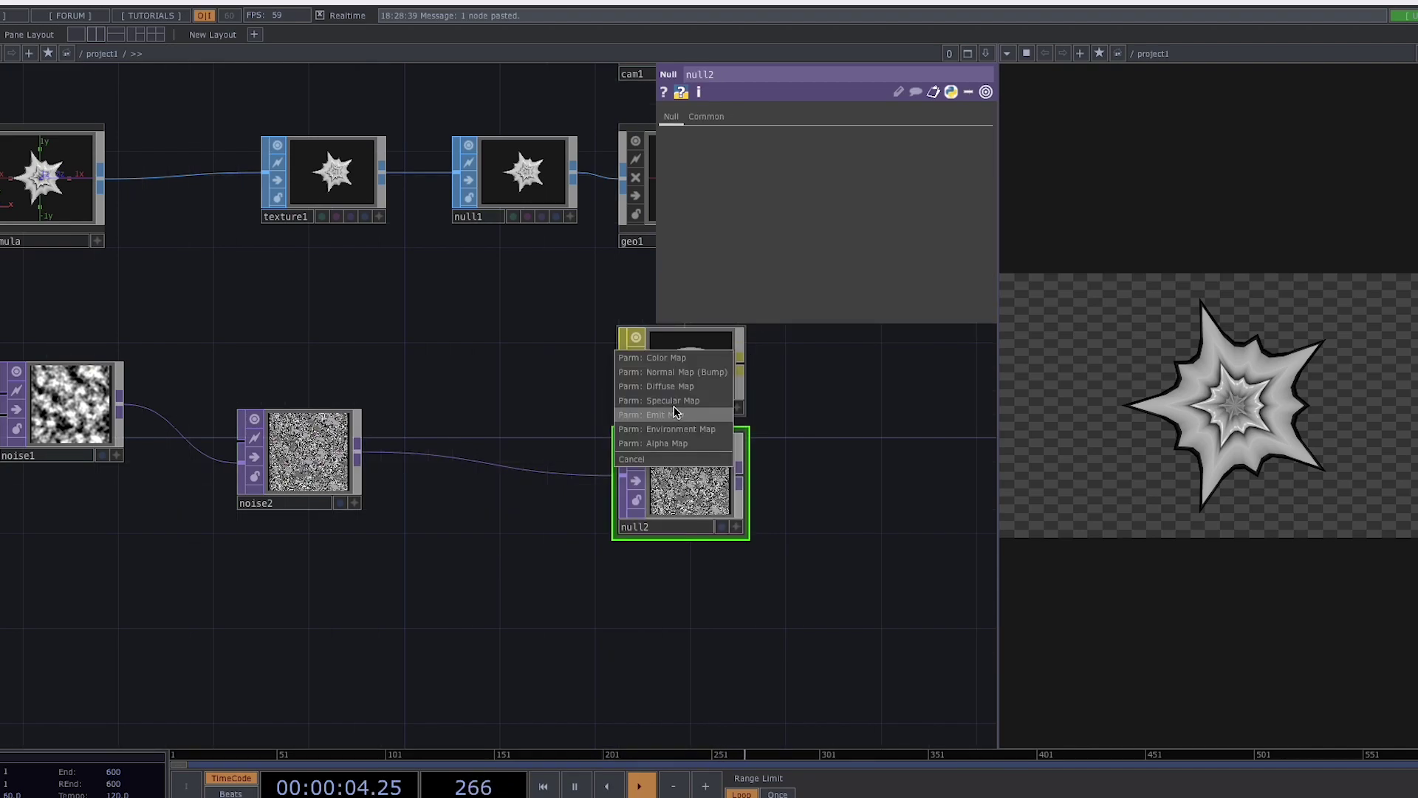
{"action": "left_click", "coordinate": [653, 359]}
{"action": "left_click_drag", "start_coordinate": [813, 462], "coordinate": [711, 566]}
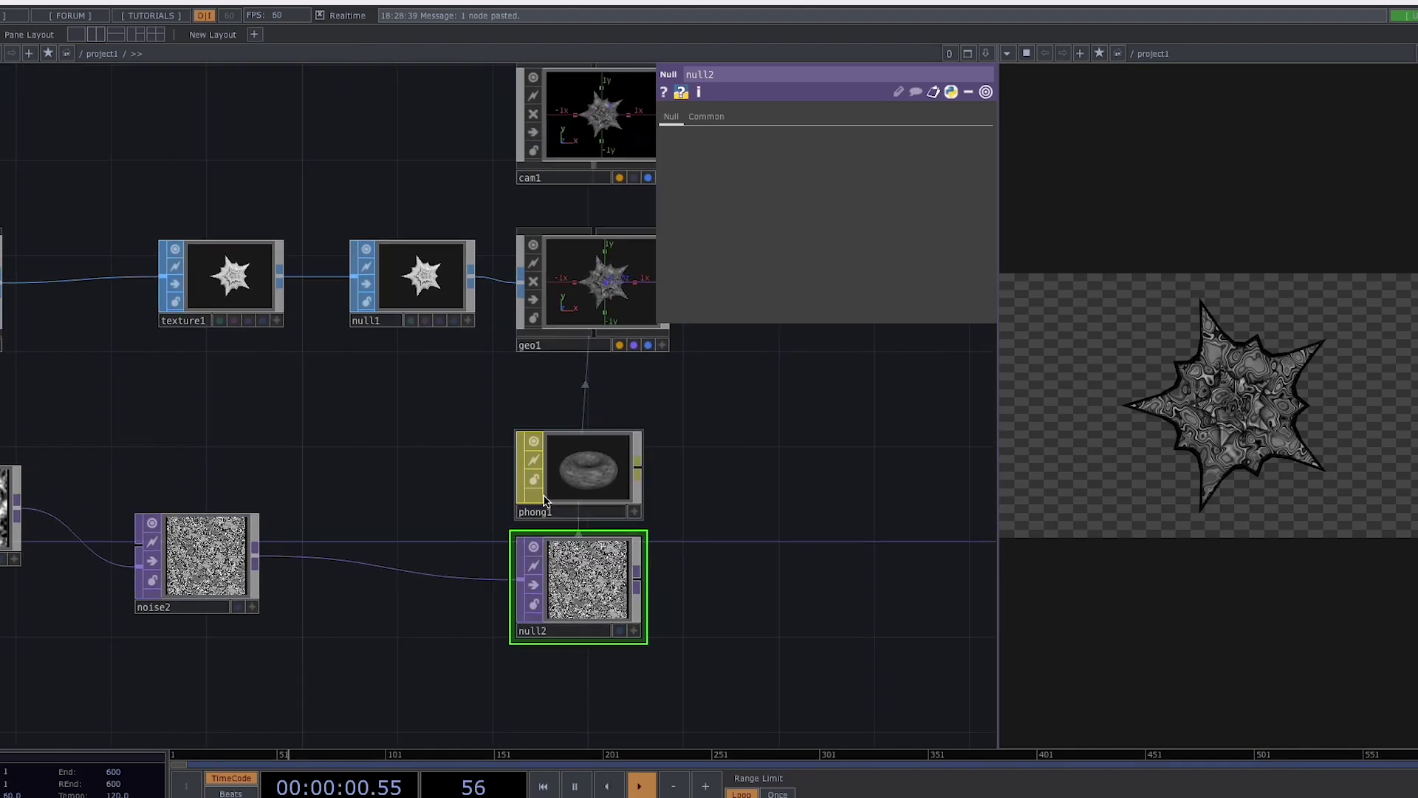
{"action": "left_click_drag", "start_coordinate": [597, 478], "coordinate": [620, 454]}
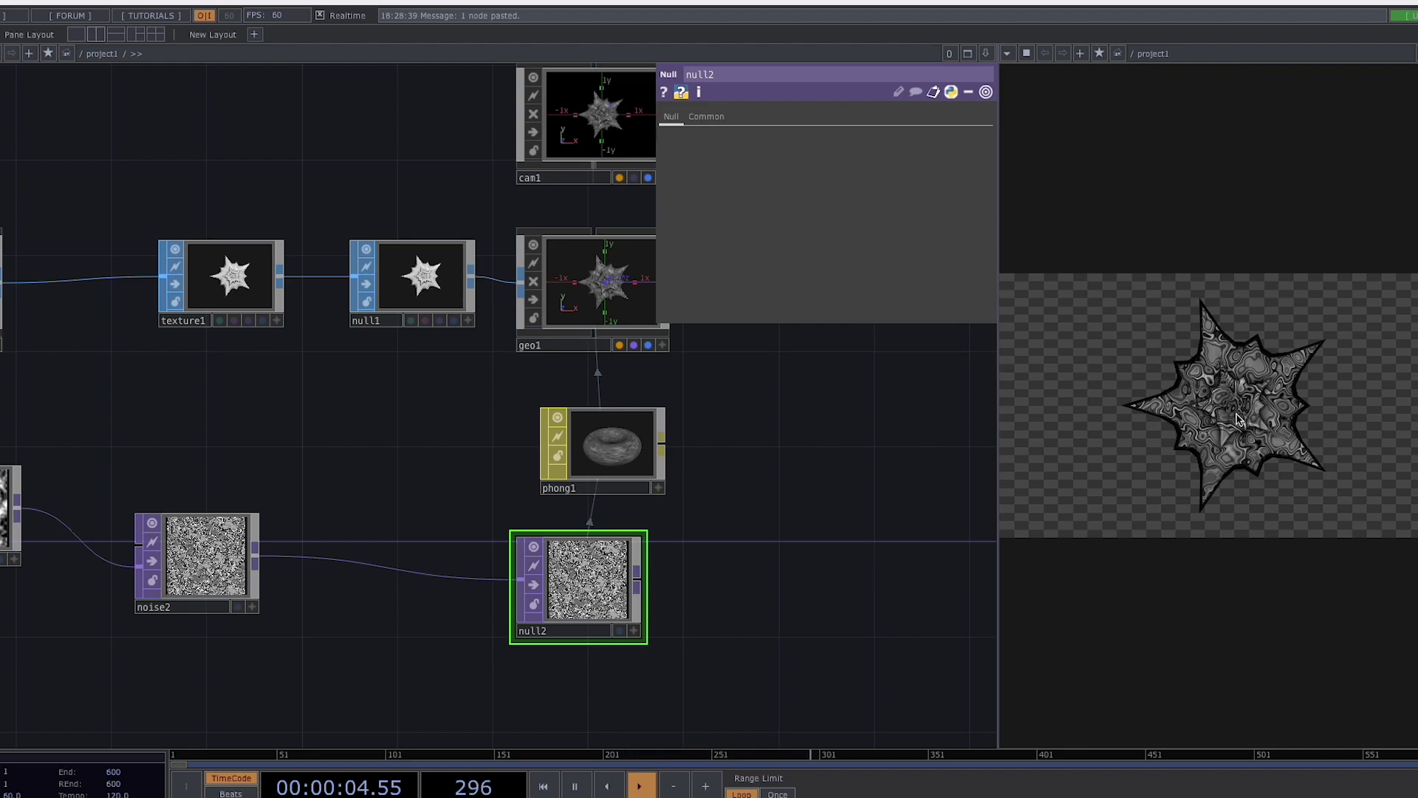
Set the first Noise TOP's period to 2 and its harmonic spread to 2.1
{"action": "left_click_drag", "start_coordinate": [772, 527], "coordinate": [803, 494]}
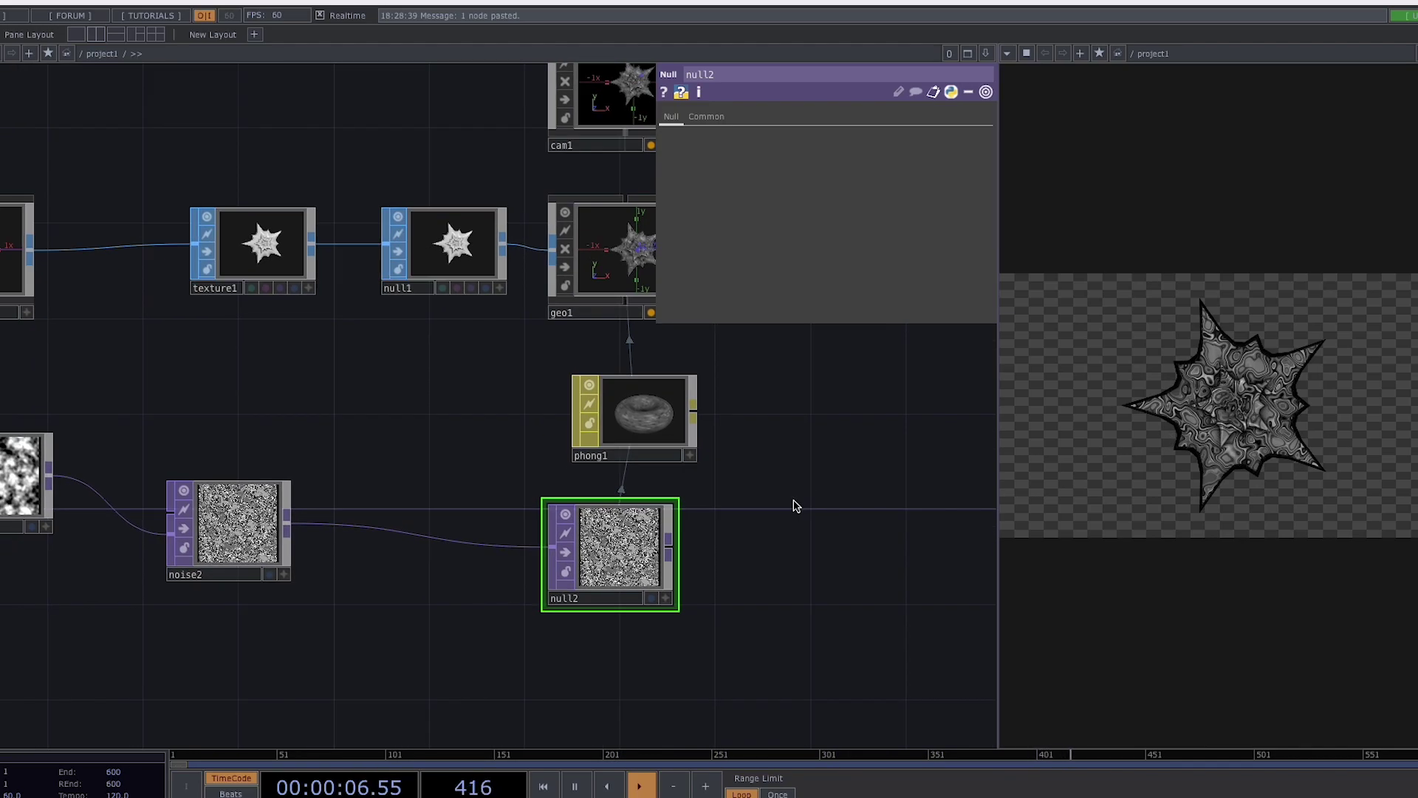
{"action": "left_click", "coordinate": [4, 482]}
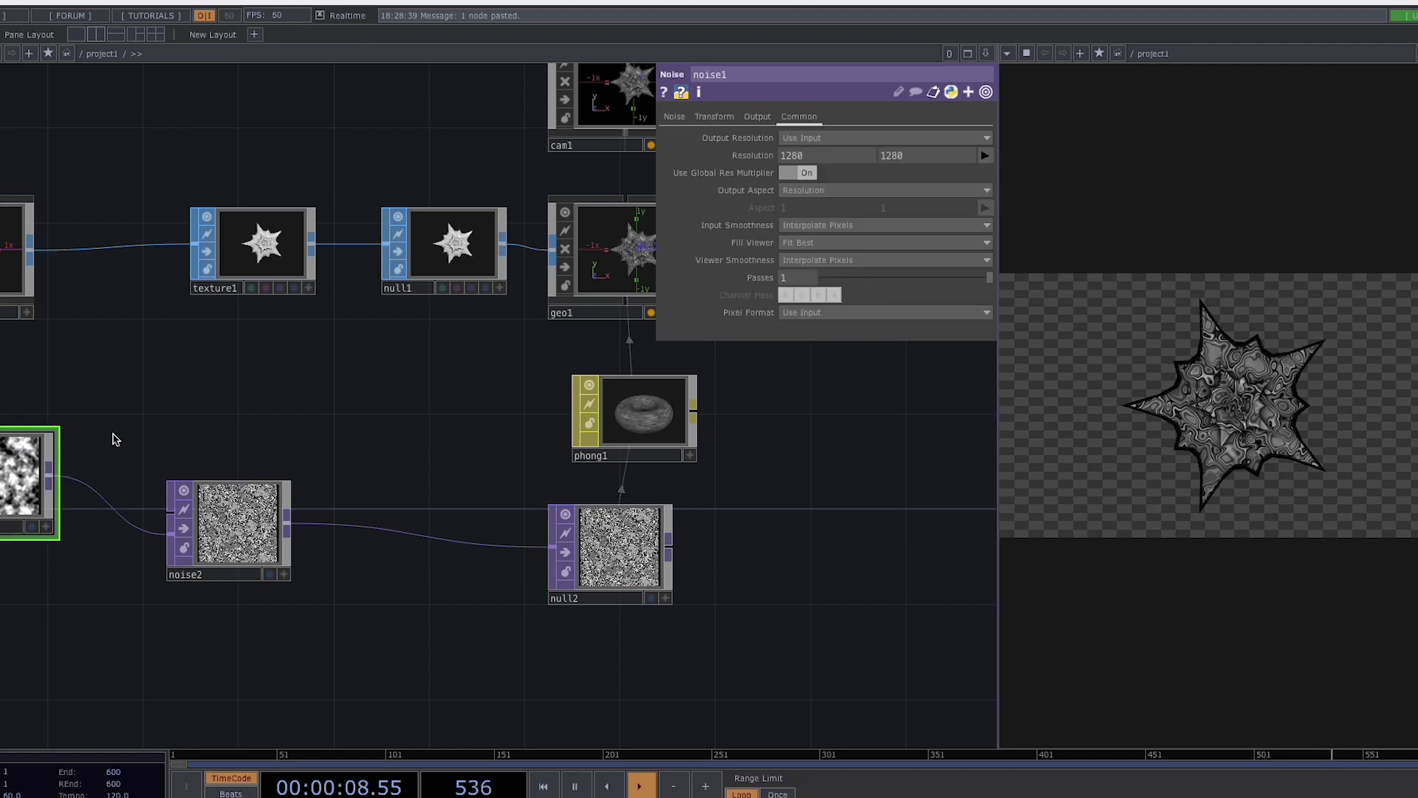
{"action": "left_click_drag", "start_coordinate": [906, 174], "coordinate": [996, 174]}
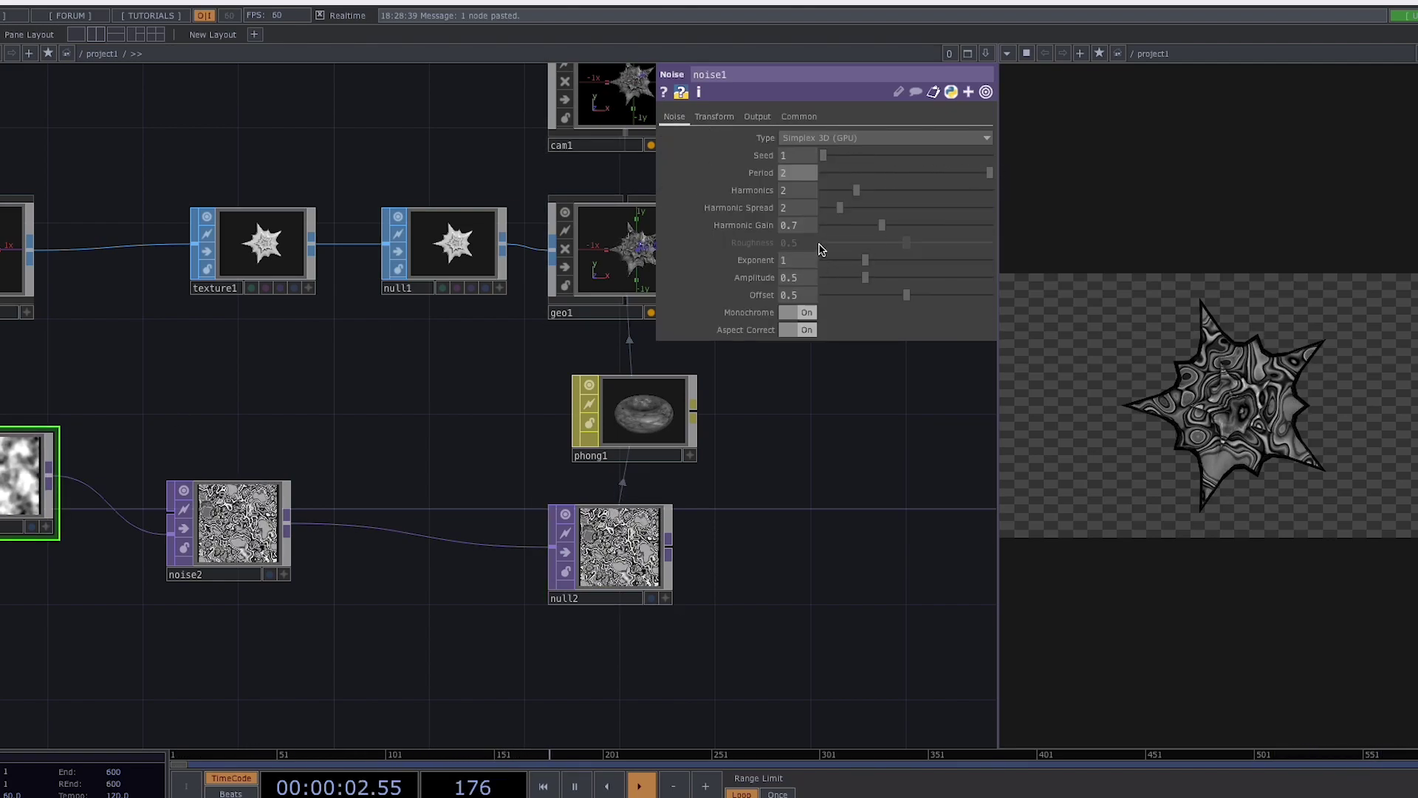
{"action": "mouse_move", "coordinate": [851, 199]}
{"action": "left_mouse_down"}
{"action": "mouse_move", "coordinate": [918, 194]}
{"action": "mouse_move", "coordinate": [839, 210]}
{"action": "left_mouse_up"}
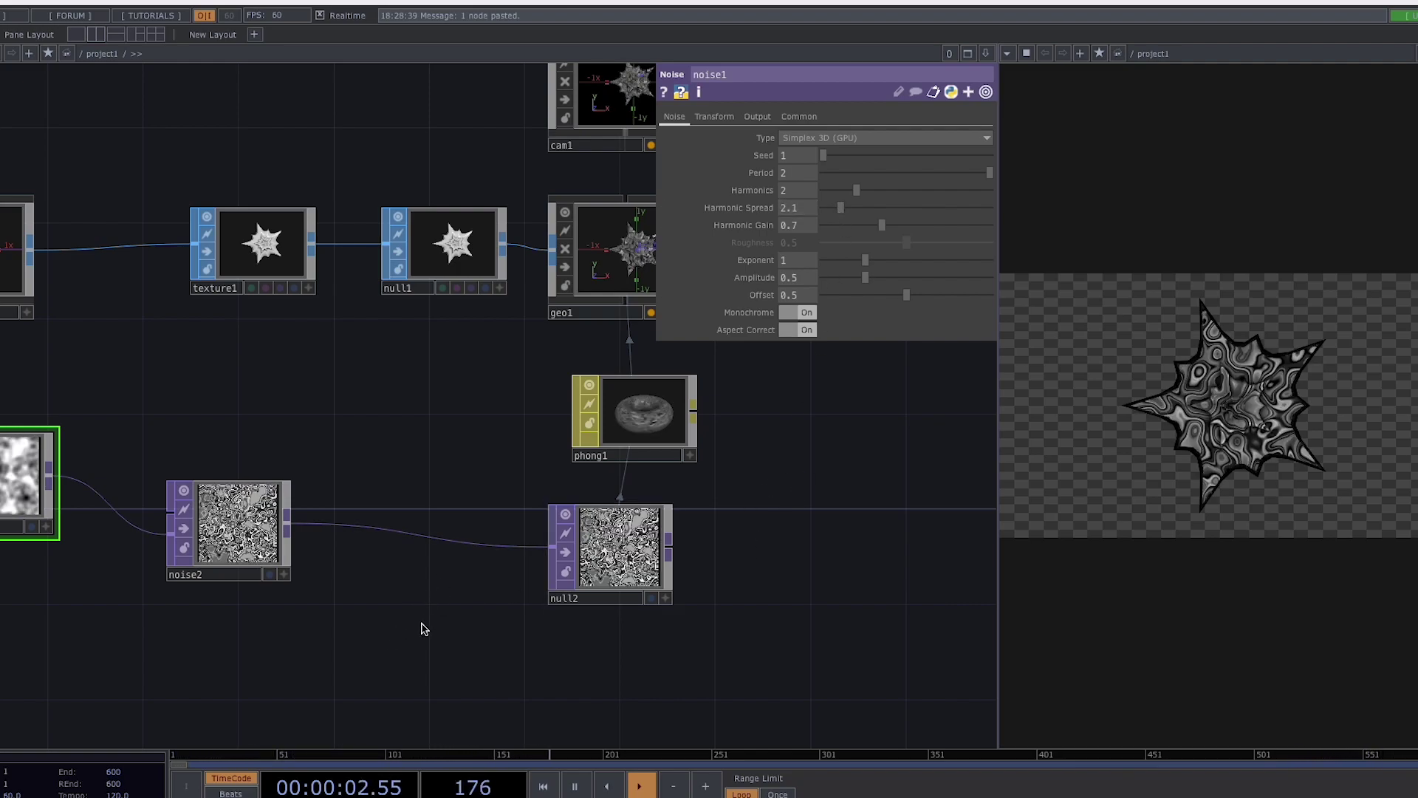
Insert a Lookup TOP on the wire between the second Noise TOP and the Null TOP
{"action": "left_click_drag", "start_coordinate": [425, 628], "coordinate": [455, 532]}
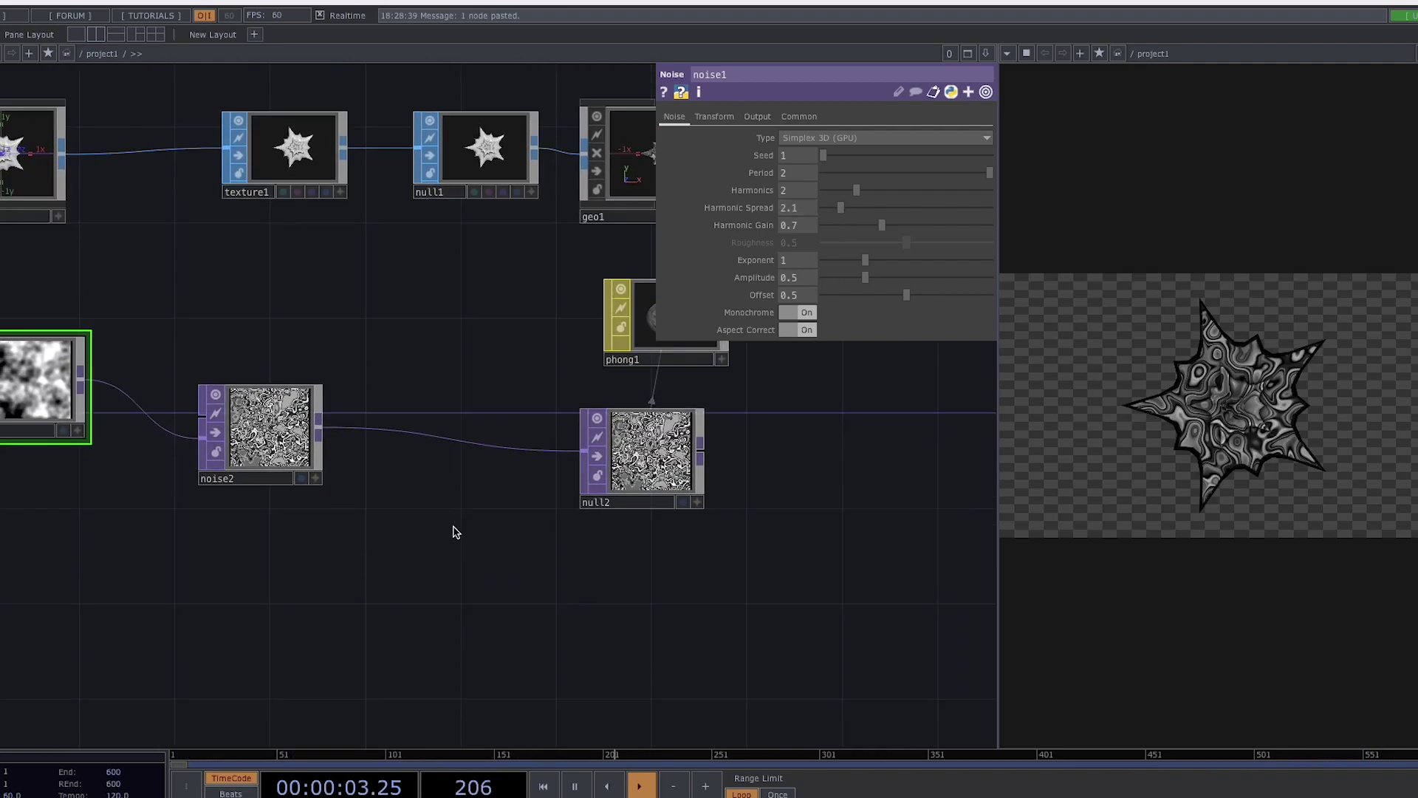
{"action": "right_click", "coordinate": [491, 449]}
{"action": "left_click", "coordinate": [508, 431]}
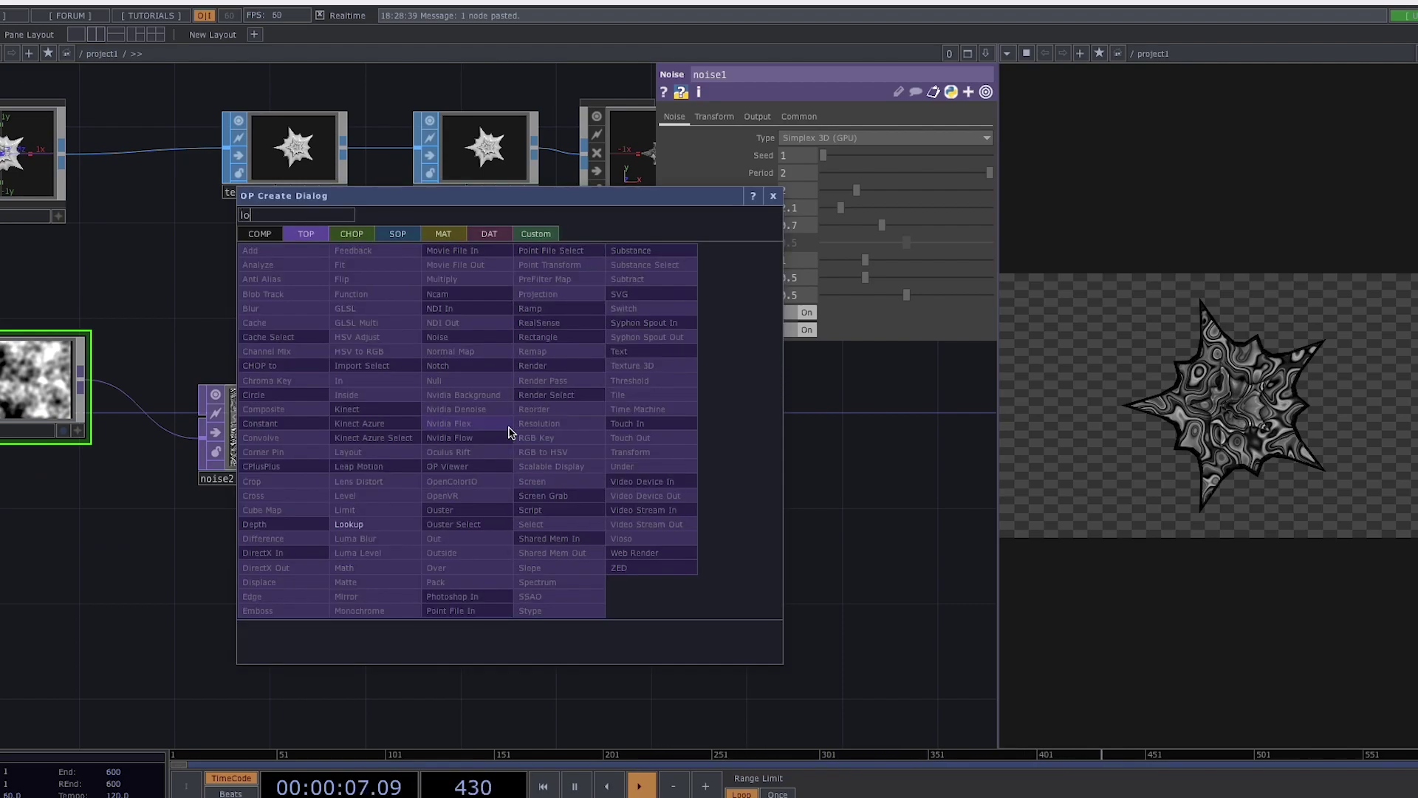
{"action": "left_click", "coordinate": [349, 524]}
{"action": "left_click", "coordinate": [477, 466]}
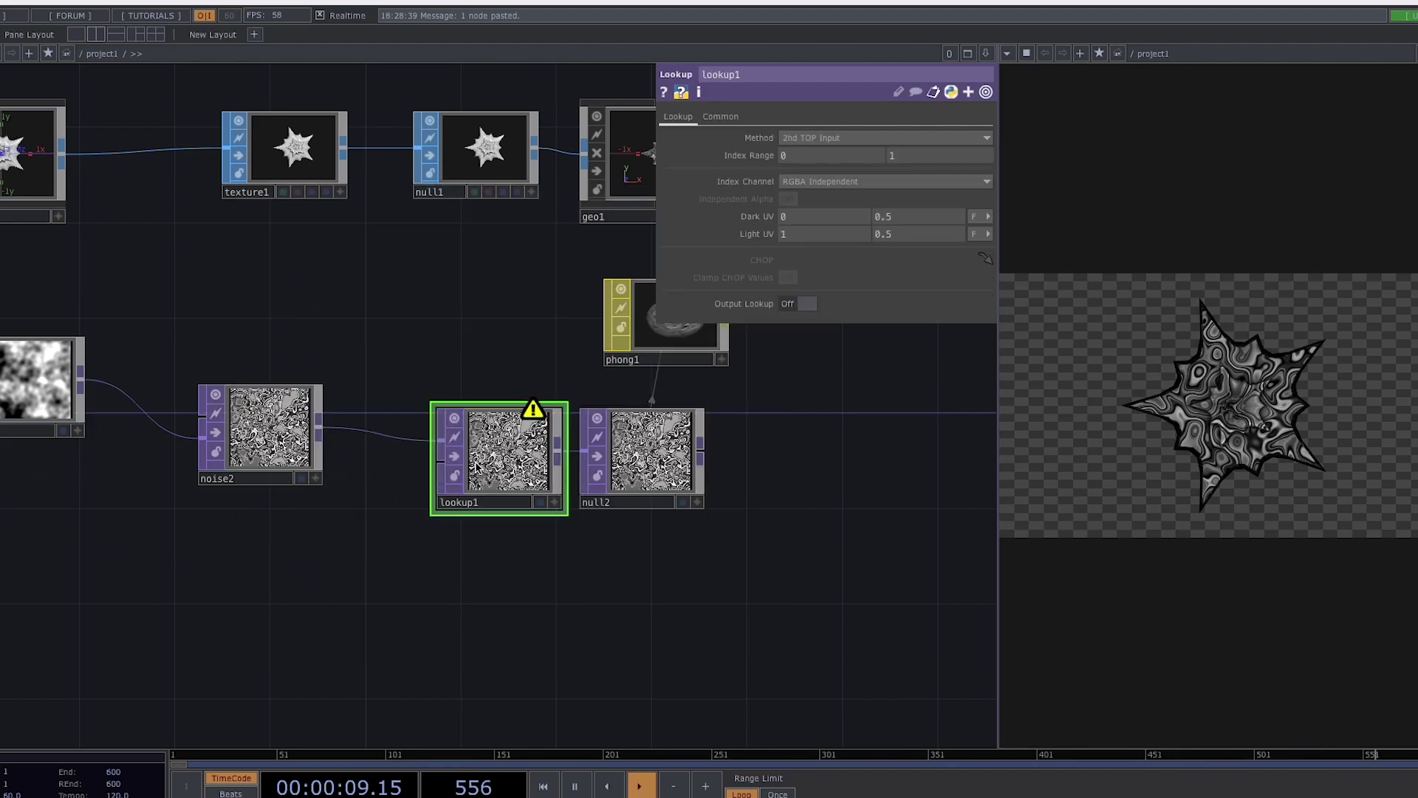
Feed the Lookup TOP's second input from a new Ramp TOP below the second Noise, with its middle colour key at hue 129
{"action": "left_click", "coordinate": [438, 471]}
{"action": "left_click", "coordinate": [492, 381]}
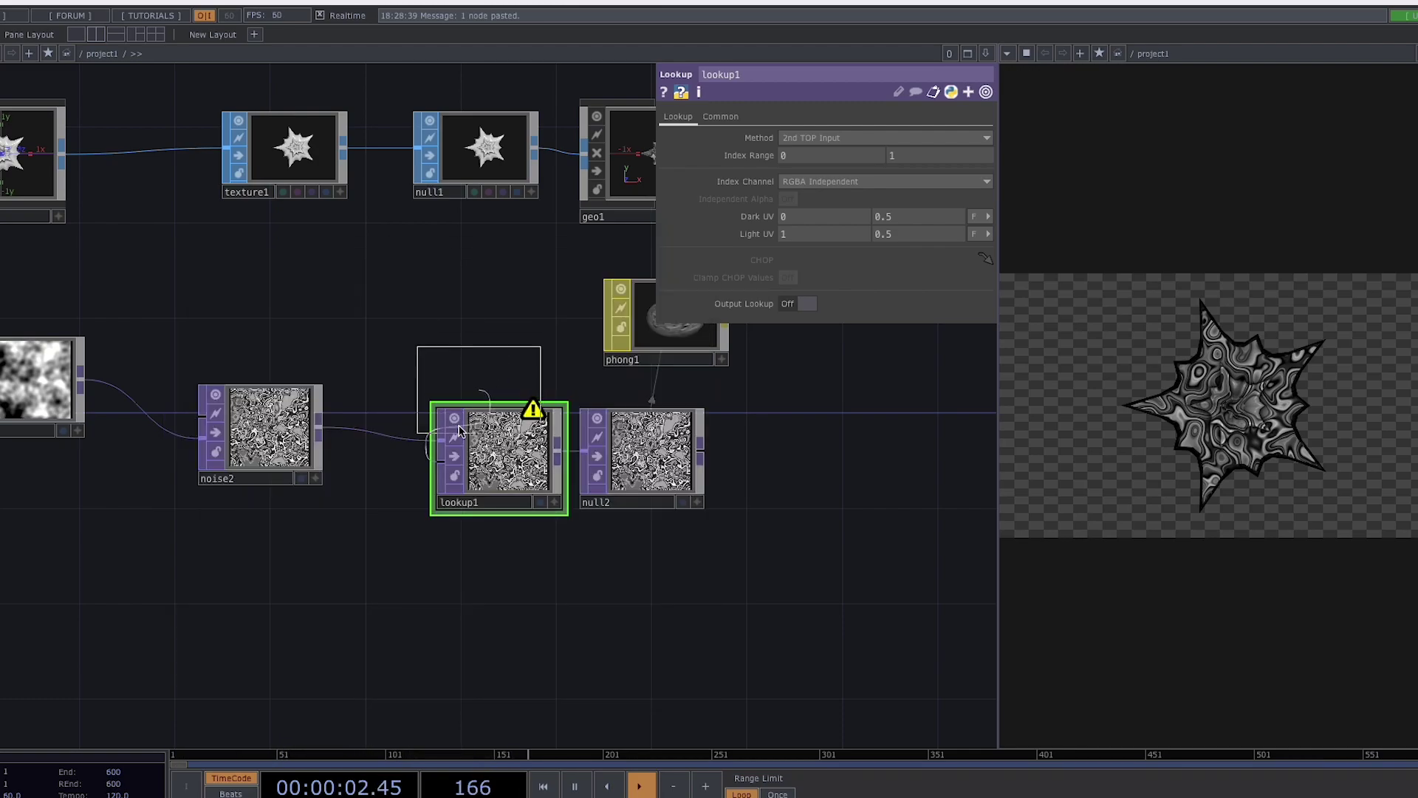
{"action": "left_click", "coordinate": [255, 617]}
{"action": "mouse_move", "coordinate": [855, 188]}
{"action": "left_mouse_down"}
{"action": "mouse_move", "coordinate": [913, 200]}
{"action": "mouse_move", "coordinate": [861, 187]}
{"action": "left_mouse_up"}
{"action": "left_click", "coordinate": [871, 157]}
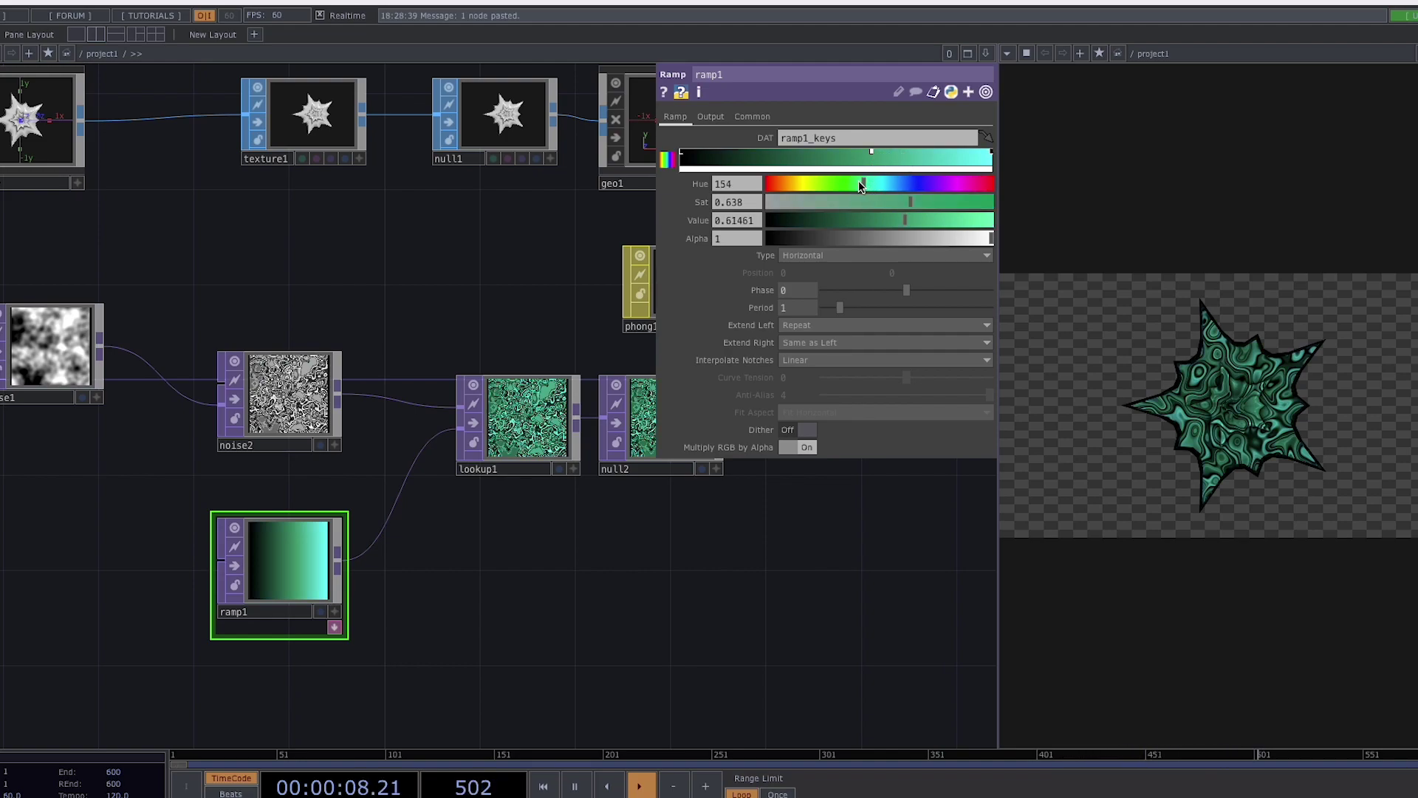
Insert a Transform TOP between the Render and Out TOPs, and composite it over a black background colour with alpha 1
{"action": "left_click_drag", "start_coordinate": [547, 587], "coordinate": [209, 674]}
{"action": "scroll", "coordinate": [618, 475], "scroll_direction": "down", "scroll_amount": 3}
{"action": "left_click_drag", "start_coordinate": [591, 554], "coordinate": [356, 587]}
{"action": "scroll", "coordinate": [434, 483], "scroll_direction": "right", "scroll_amount": 10}
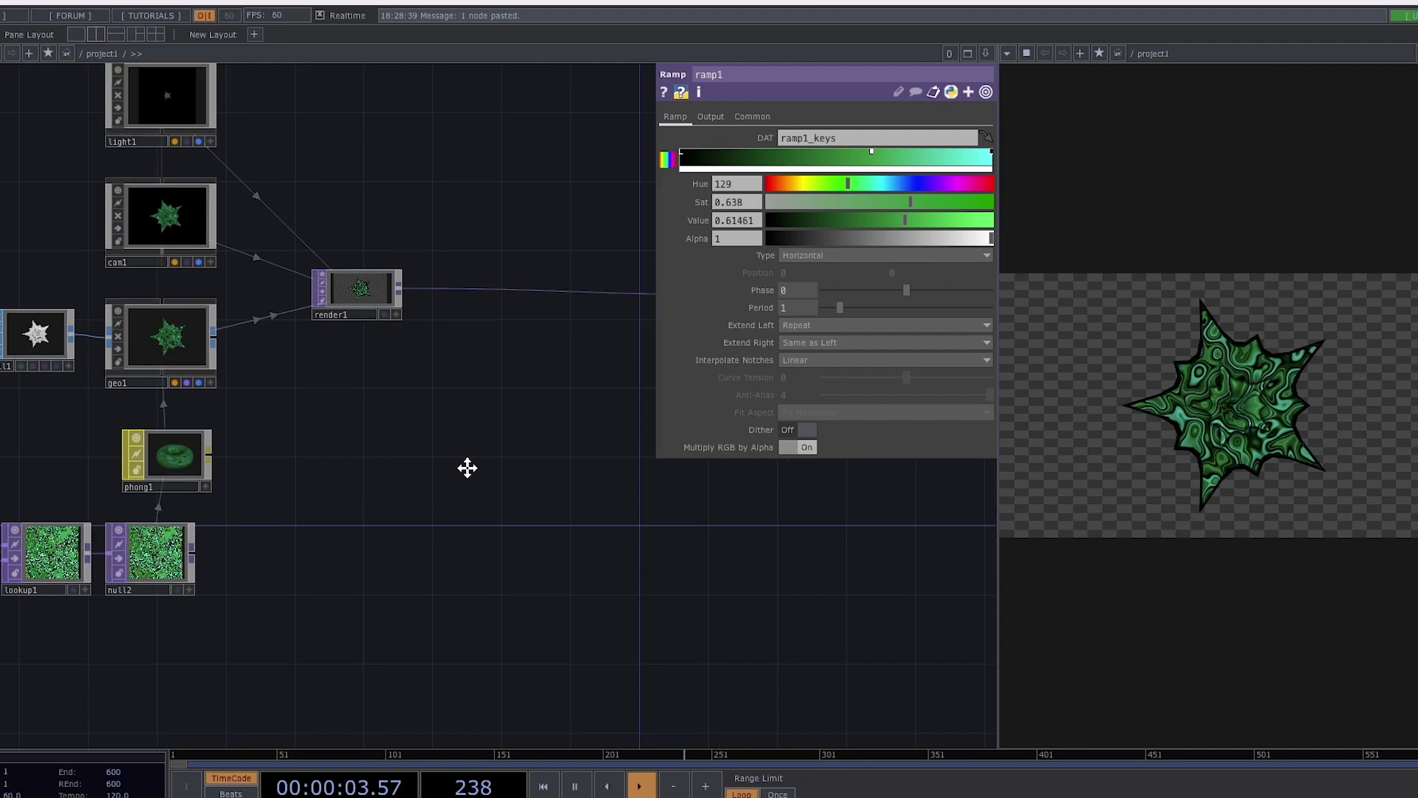
{"action": "left_click_drag", "start_coordinate": [524, 389], "coordinate": [627, 387]}
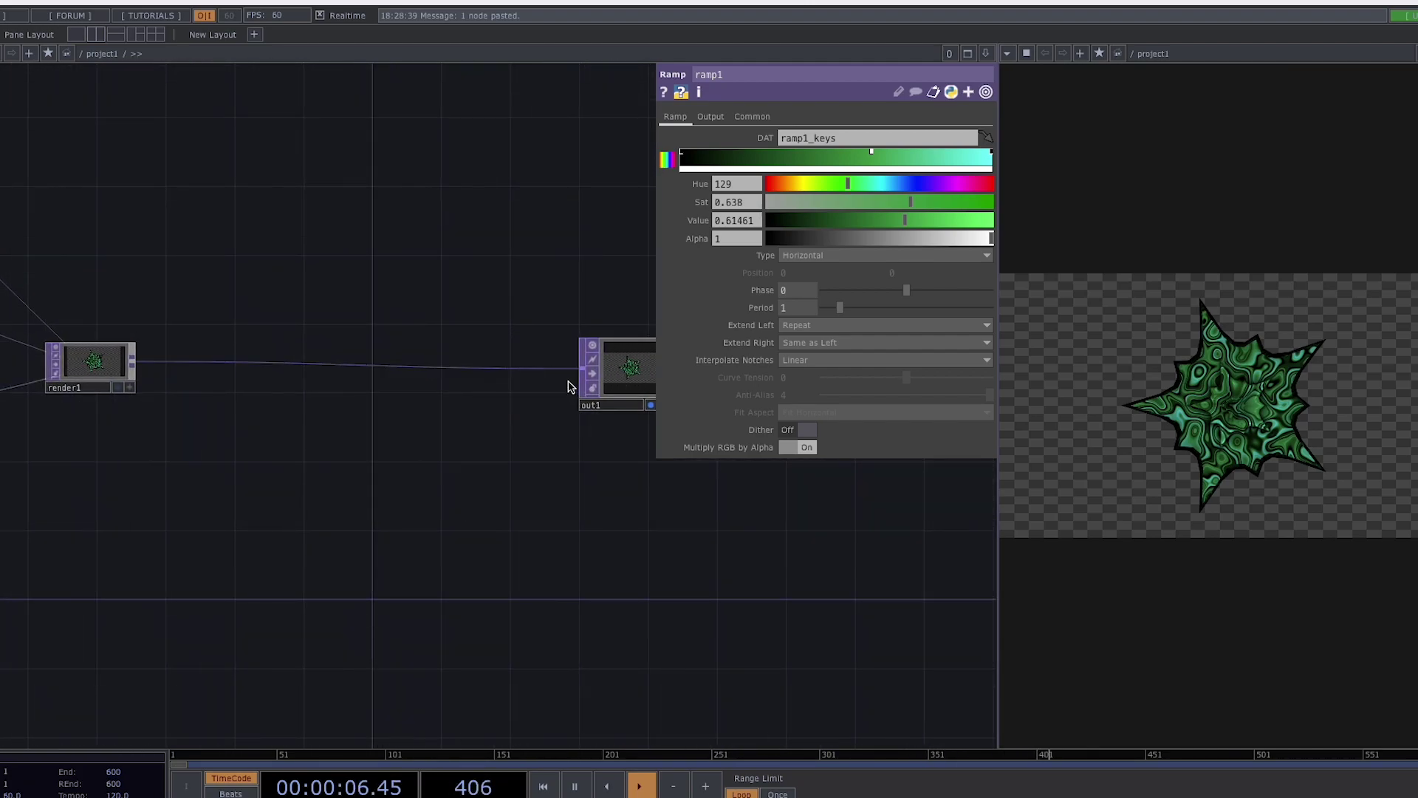
{"action": "right_click", "coordinate": [525, 370]}
{"action": "left_click", "coordinate": [548, 355]}
{"action": "type", "text": "tr"}
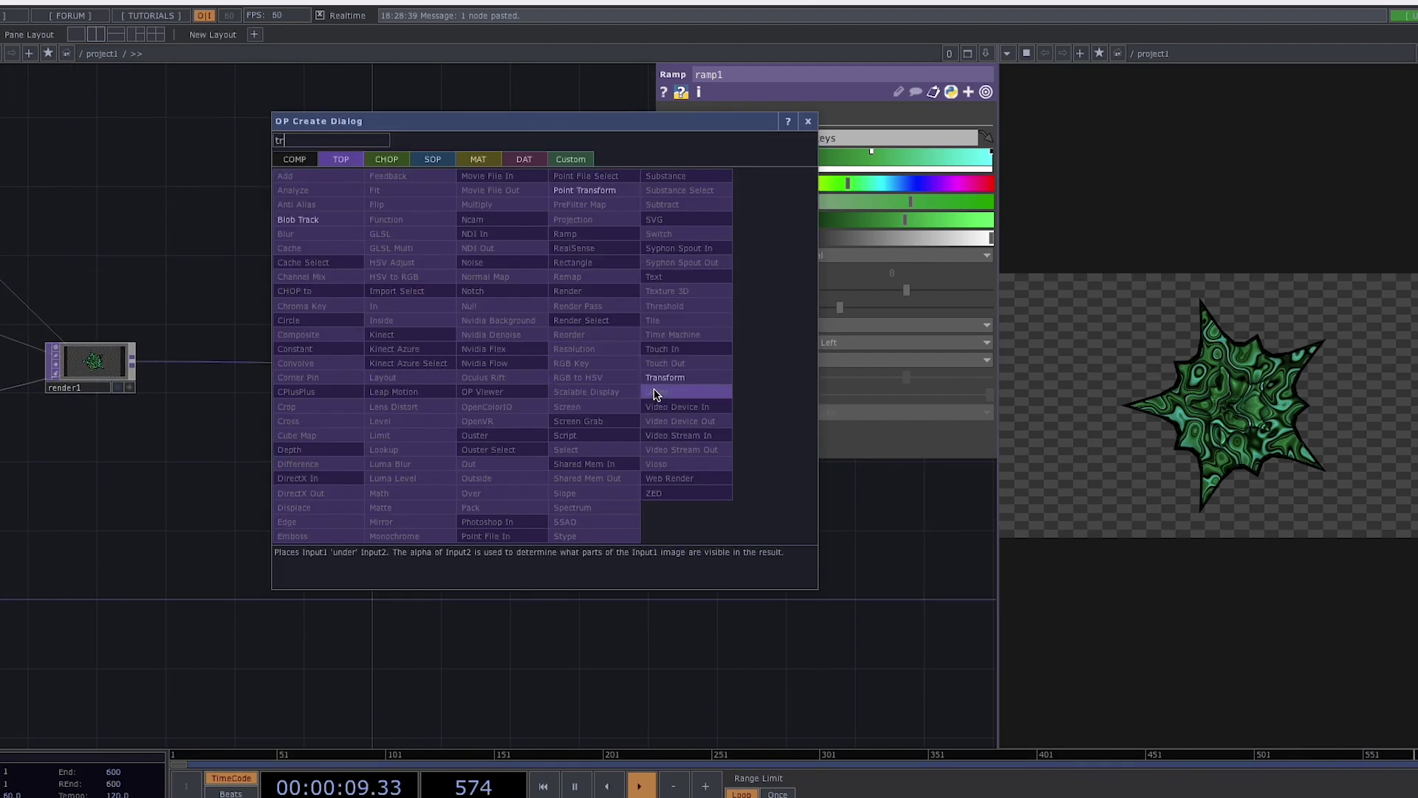
{"action": "left_click", "coordinate": [665, 378]}
{"action": "left_click", "coordinate": [521, 367]}
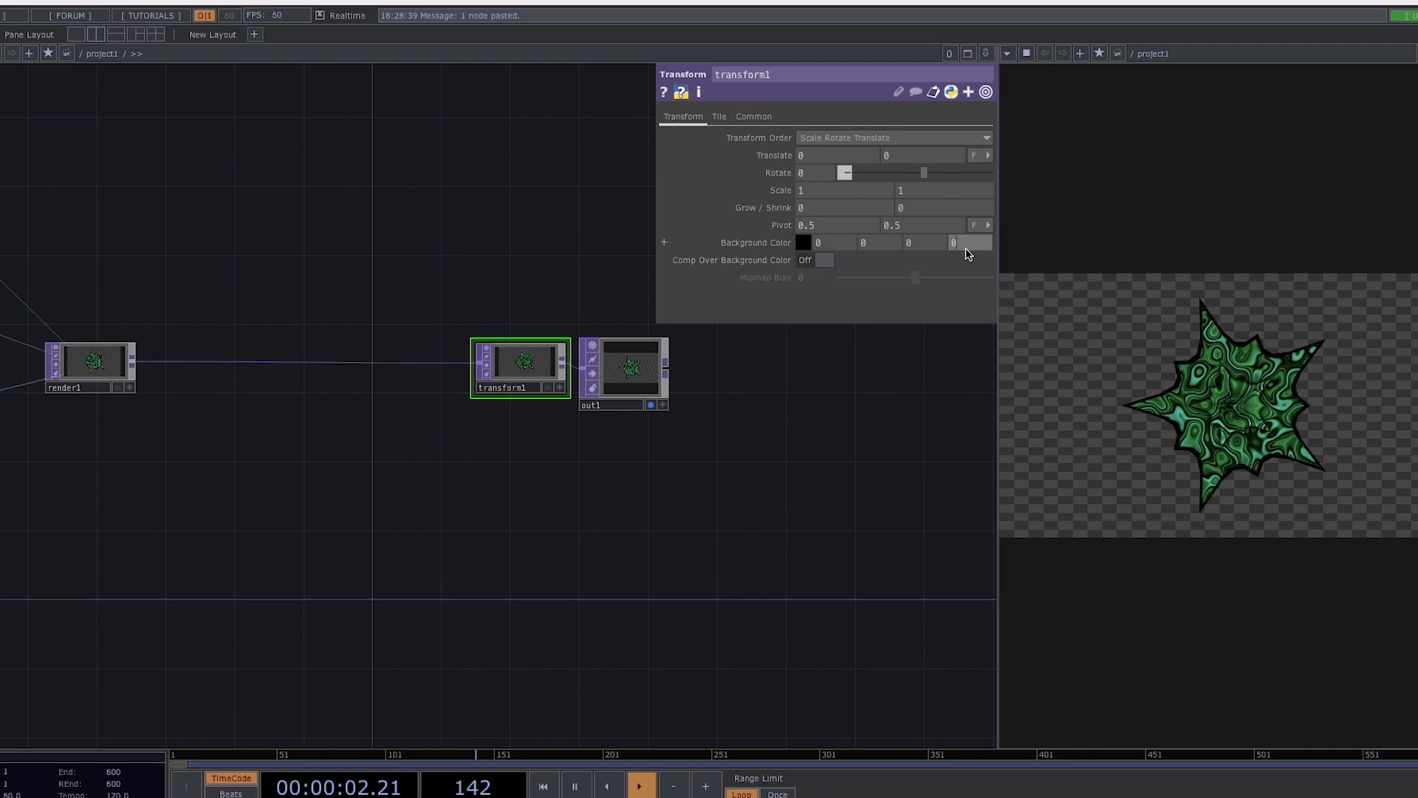
{"action": "left_click", "coordinate": [820, 260]}
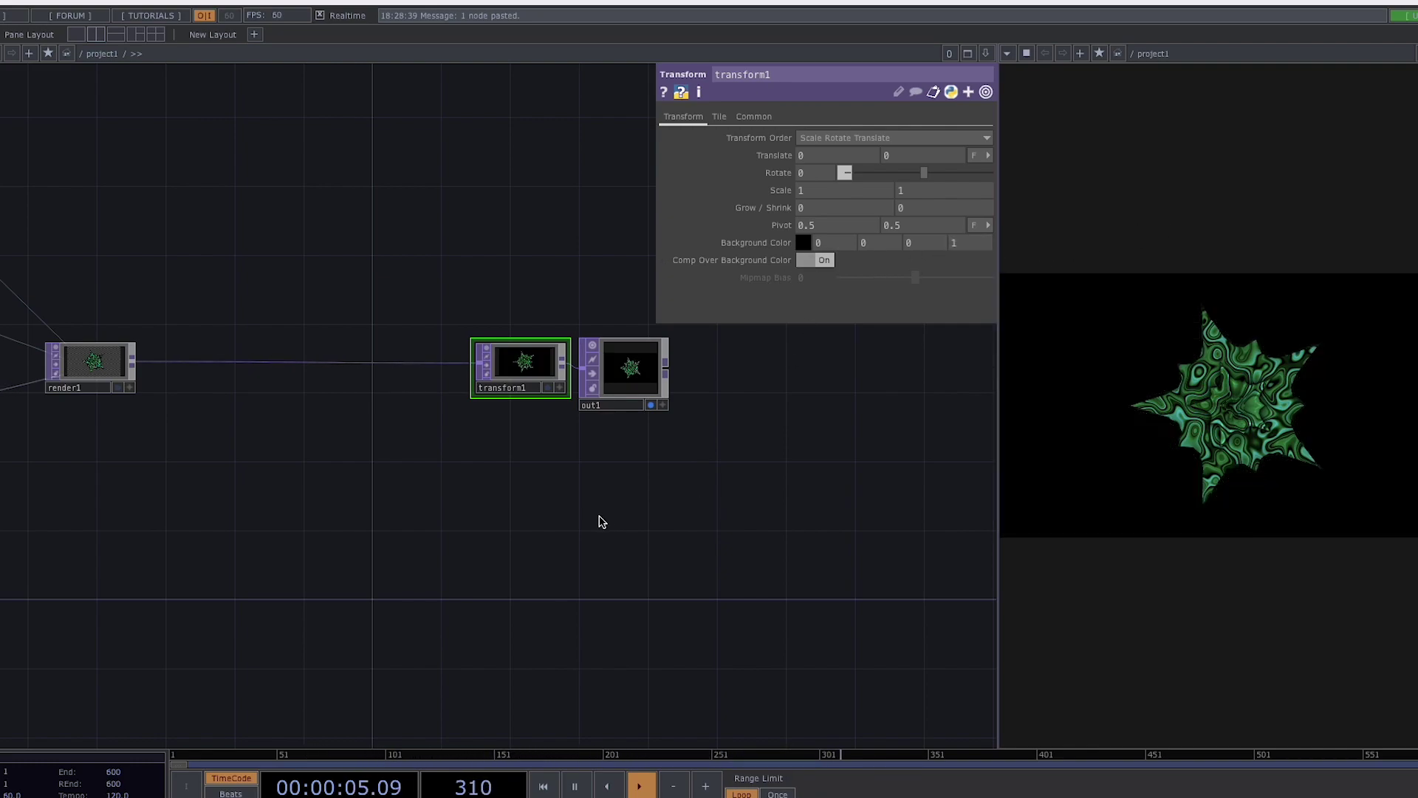
Add a Circle TOP below the Render TOP
{"action": "scroll", "coordinate": [576, 528], "scroll_direction": "left", "scroll_amount": 10}
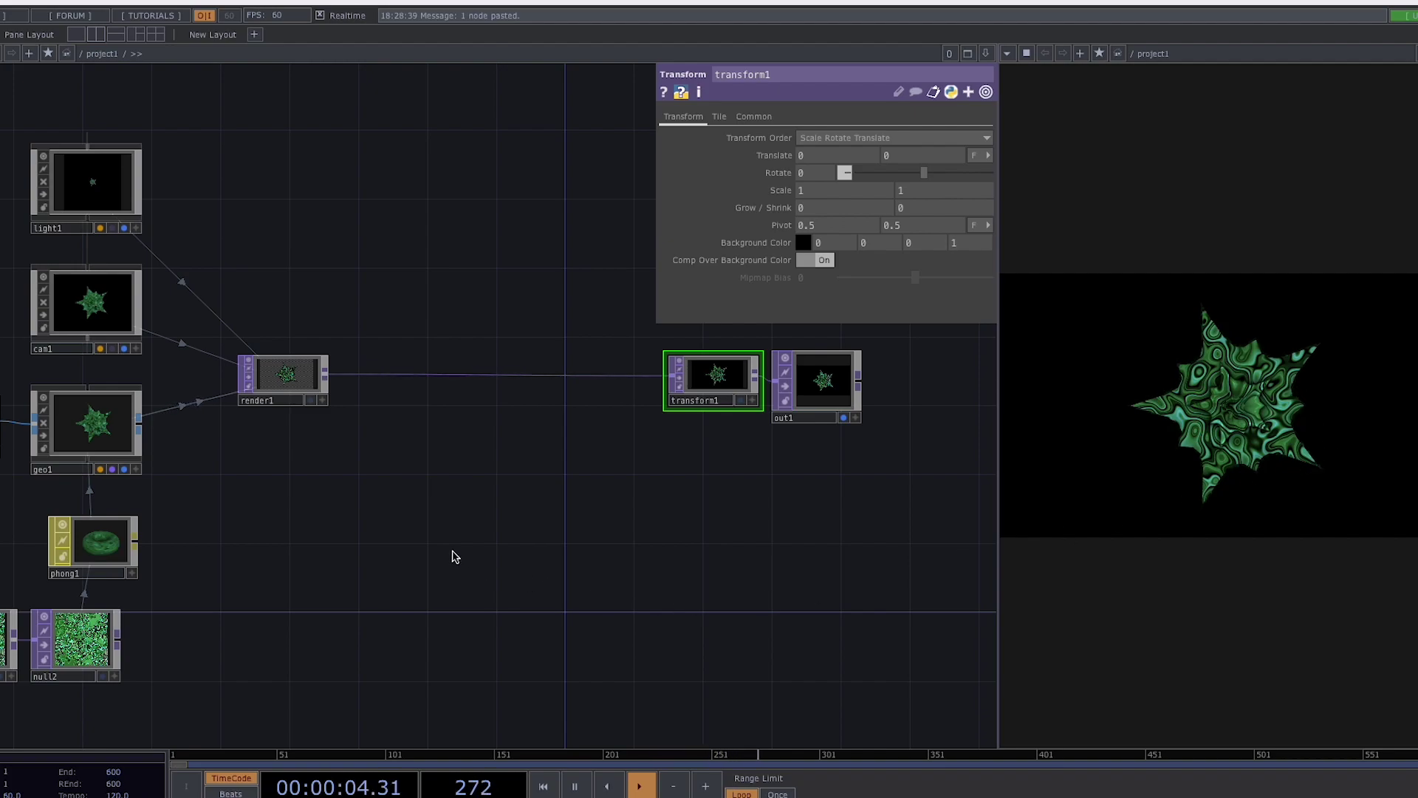
{"action": "scroll", "coordinate": [444, 517], "scroll_direction": "left", "scroll_amount": 4}
{"action": "scroll", "coordinate": [433, 509], "scroll_direction": "up", "scroll_amount": 3}
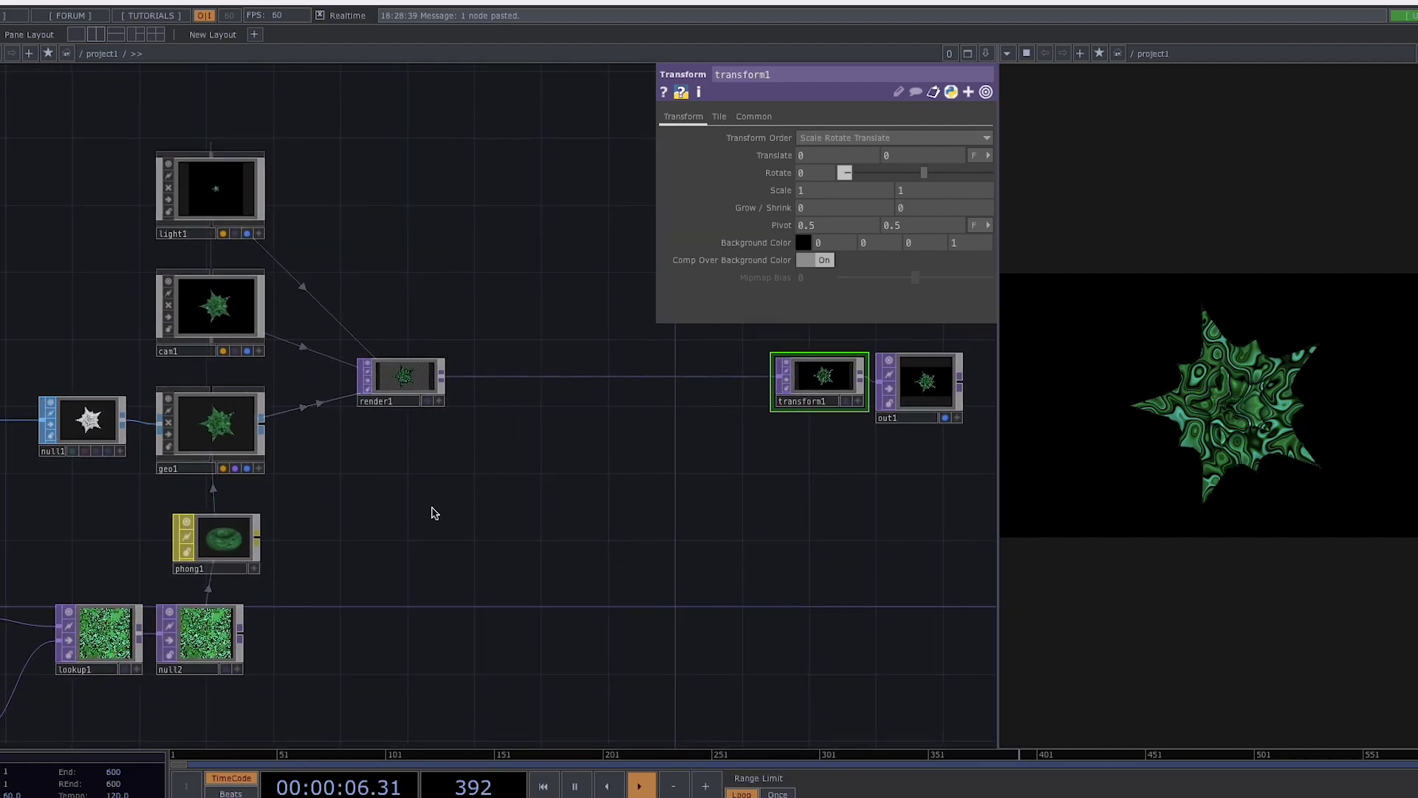
{"action": "scroll", "coordinate": [432, 507], "scroll_direction": "up", "scroll_amount": 1}
{"action": "key", "text": "Tab"}
{"action": "type", "text": "c"}
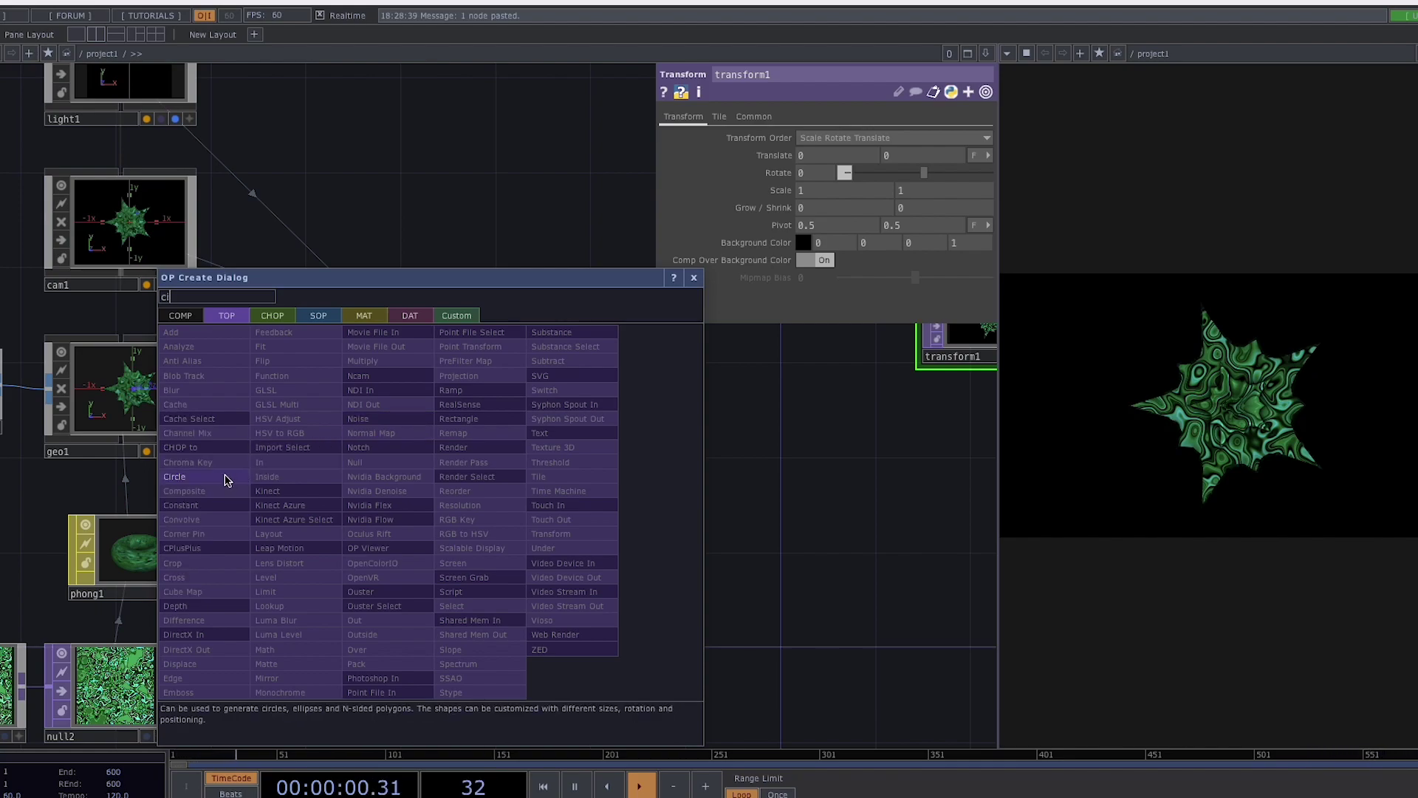
{"action": "left_click", "coordinate": [225, 477]}
{"action": "left_click", "coordinate": [373, 454]}
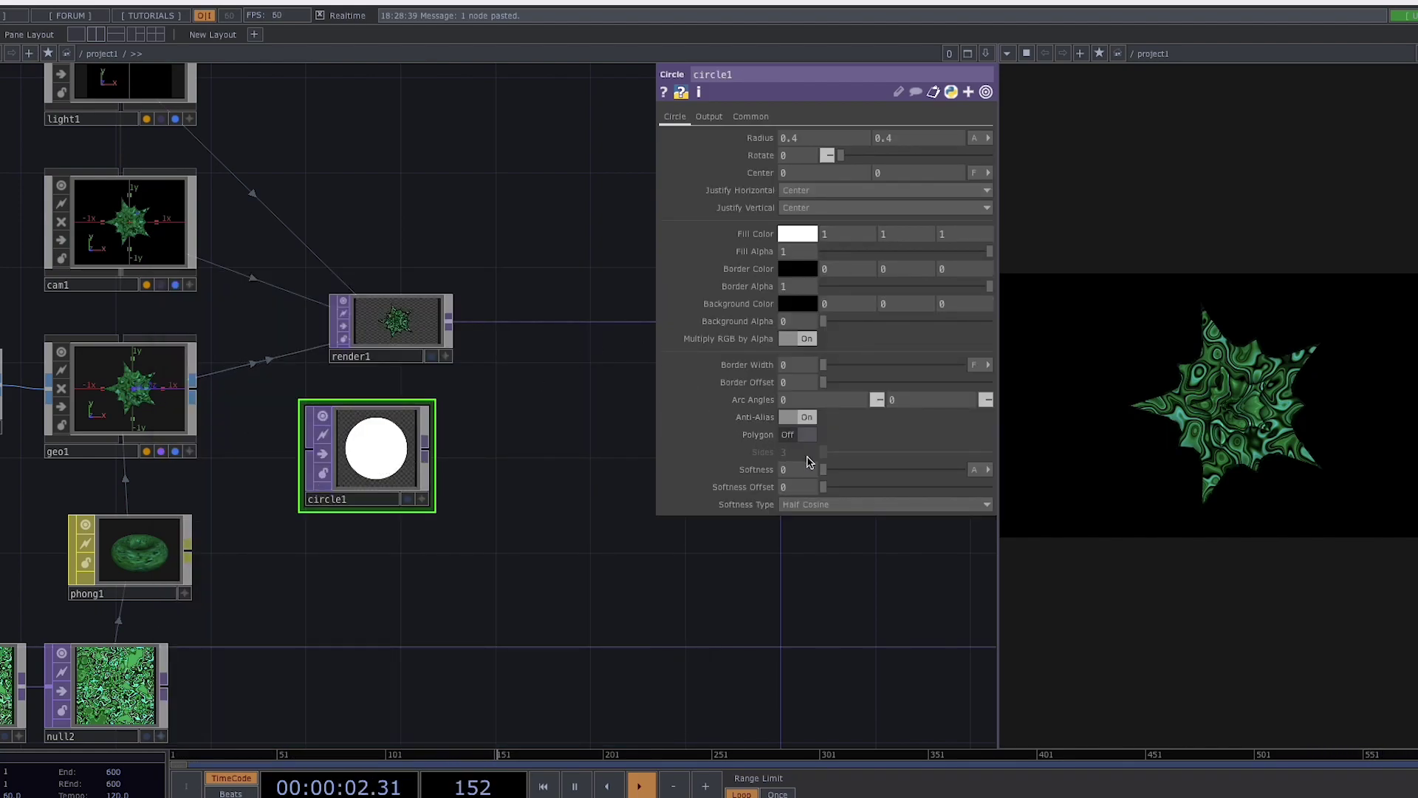
Set the Circle TOP's softness to 0.2 and softness offset to 0.29, and align it under the Render TOP
{"action": "left_click_drag", "start_coordinate": [831, 473], "coordinate": [960, 471]}
{"action": "left_click_drag", "start_coordinate": [840, 492], "coordinate": [871, 496]}
{"action": "left_click_drag", "start_coordinate": [482, 491], "coordinate": [399, 522]}
{"action": "left_click_drag", "start_coordinate": [325, 502], "coordinate": [348, 502]}
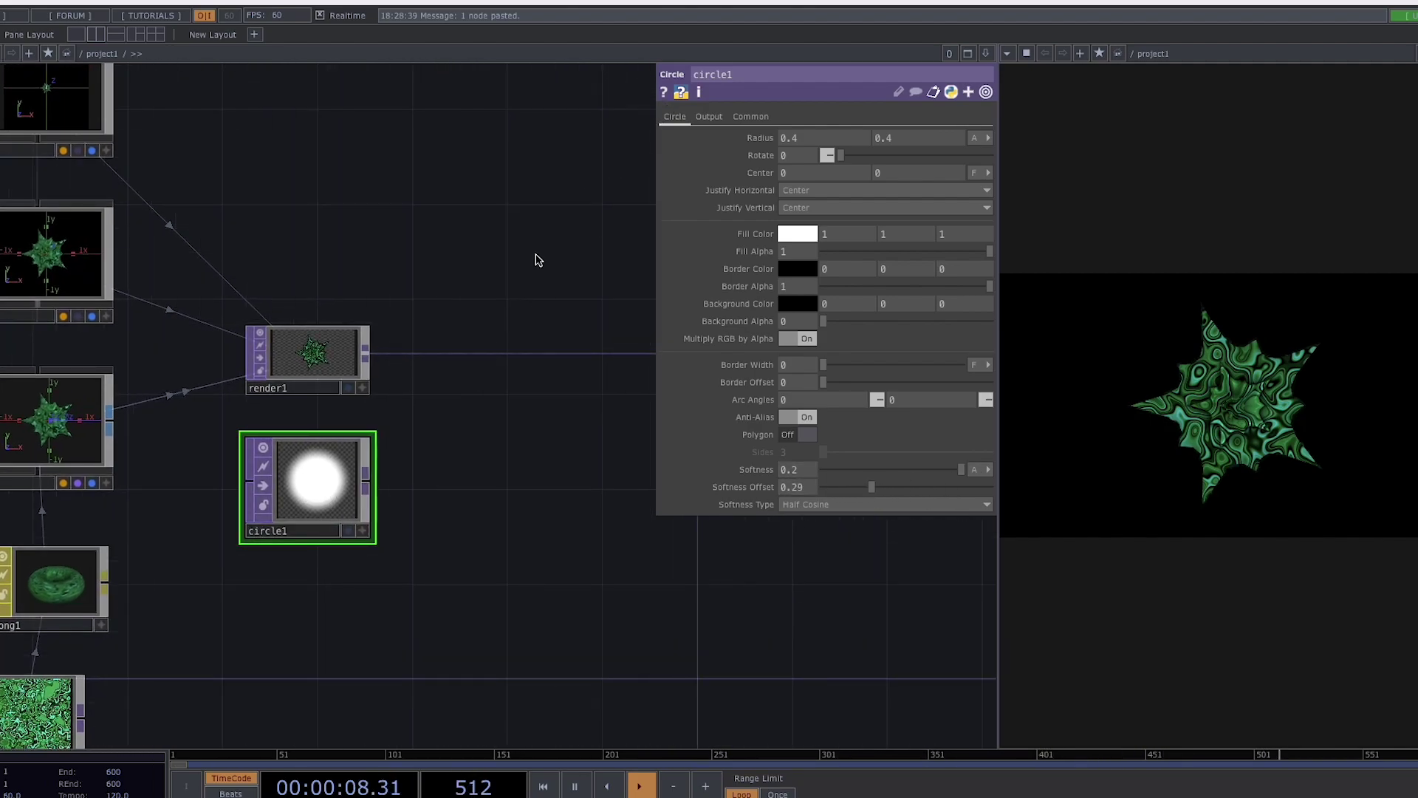
Add a Composite TOP beside the Render and Circle TOPs, and wire Render first and Circle second into it
{"action": "key", "text": "Tab"}
{"action": "type", "text": "co"}
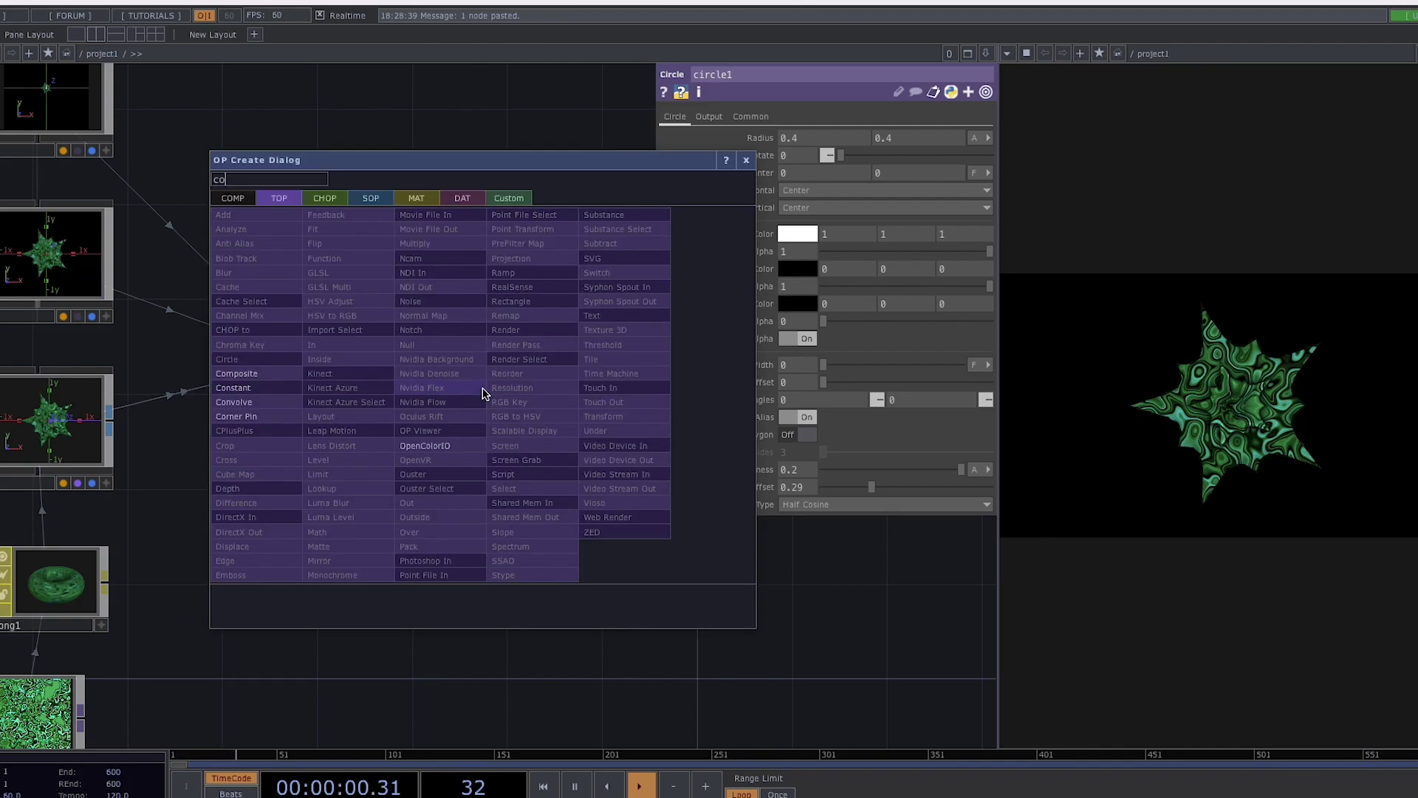
{"action": "left_click", "coordinate": [255, 373]}
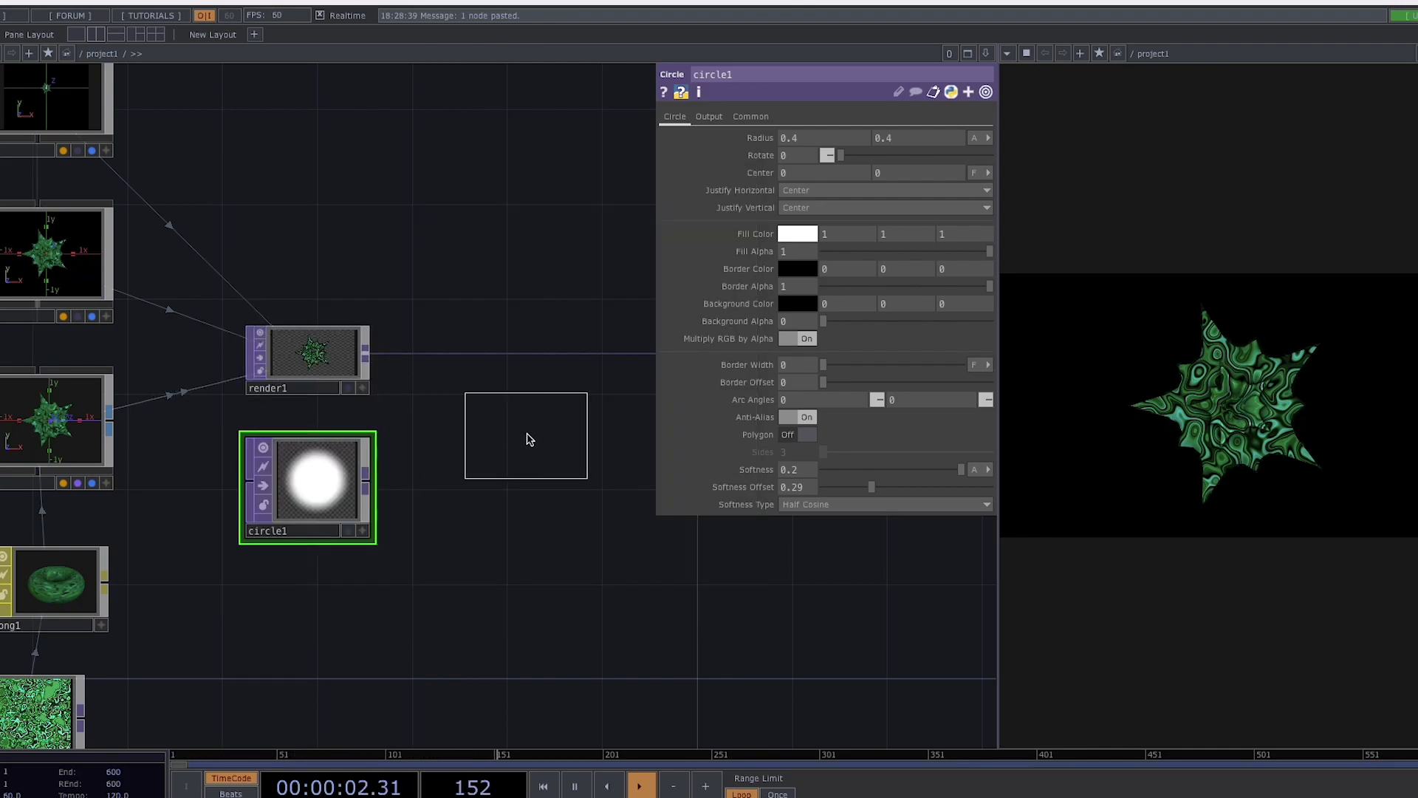
{"action": "left_click", "coordinate": [529, 437]}
{"action": "left_click_drag", "start_coordinate": [363, 358], "coordinate": [464, 432]}
{"action": "left_click_drag", "start_coordinate": [365, 480], "coordinate": [477, 442]}
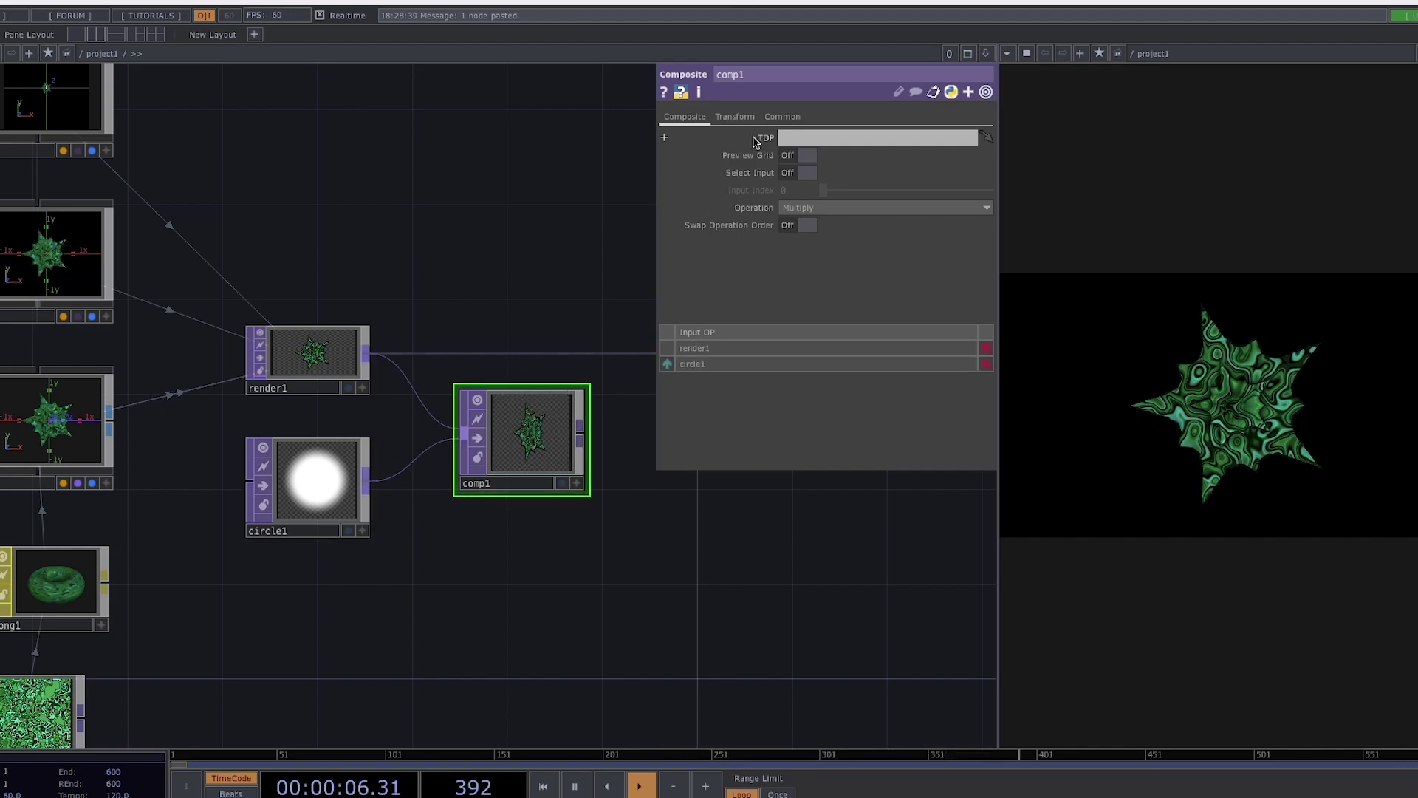
Set the Composite TOP's fixed layer to Input 1
{"action": "left_click", "coordinate": [735, 116]}
{"action": "left_click", "coordinate": [792, 138]}
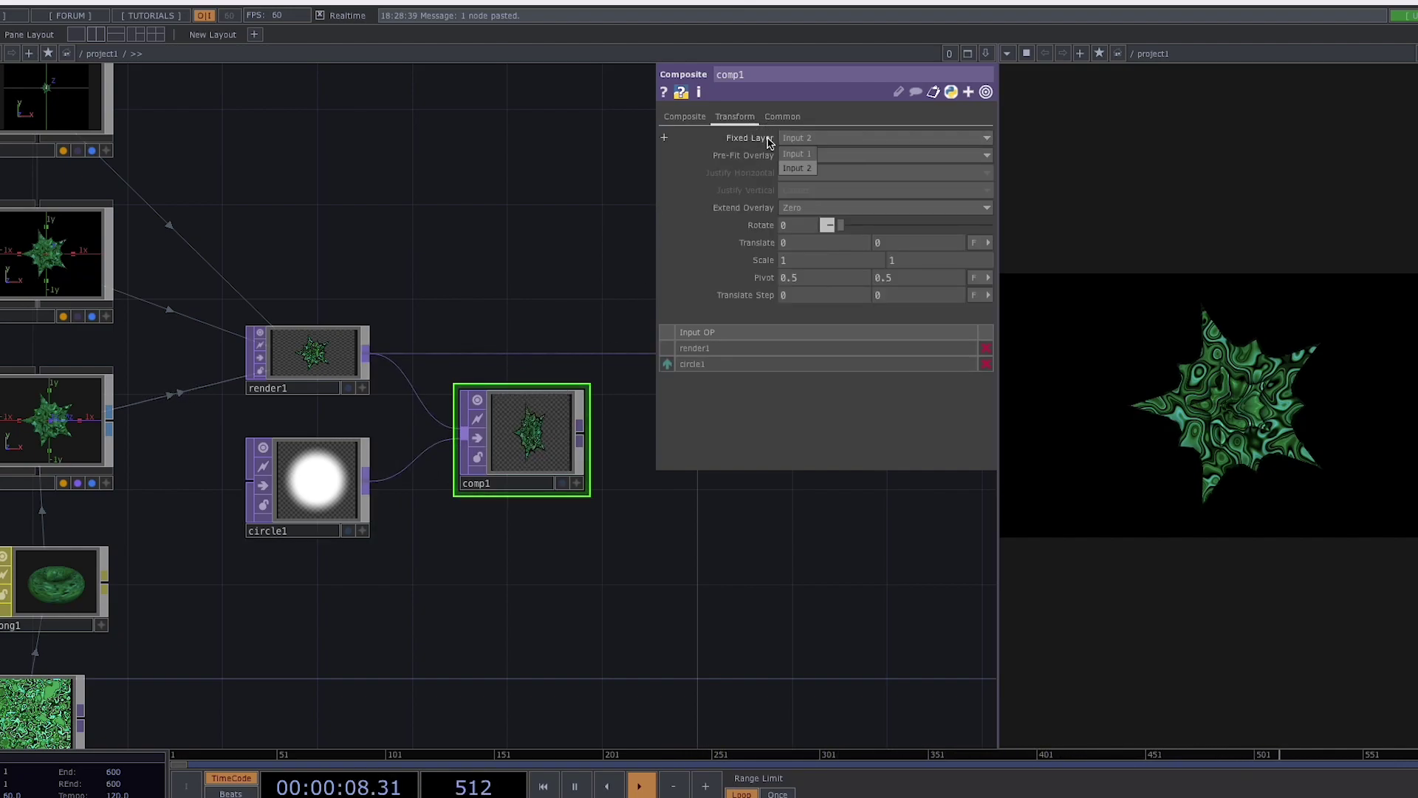
{"action": "left_click", "coordinate": [790, 154]}
{"action": "scroll", "coordinate": [521, 484], "scroll_direction": "up", "scroll_amount": 4}
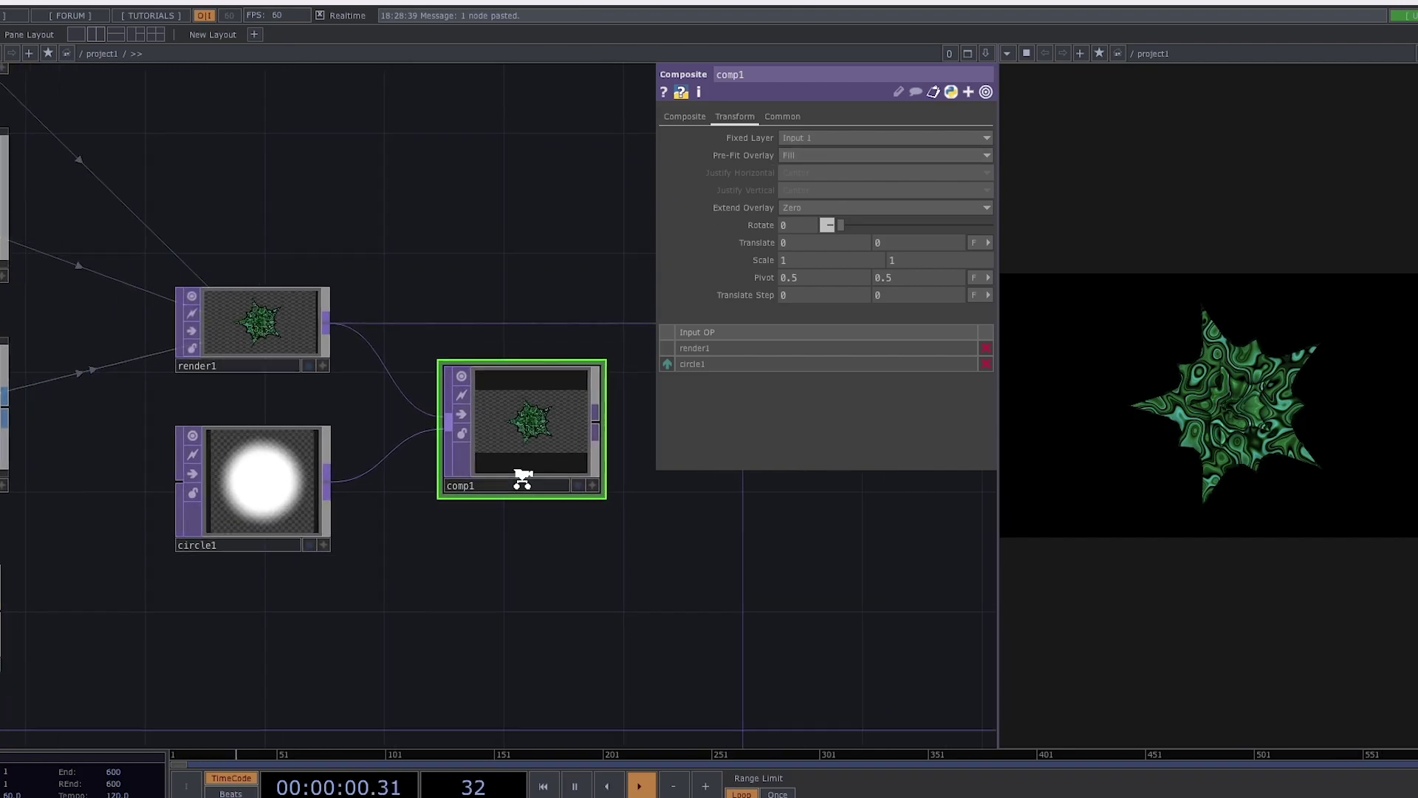
Try the Atop operation on the Composite TOP and return it to Multiply
{"action": "left_click", "coordinate": [685, 116]}
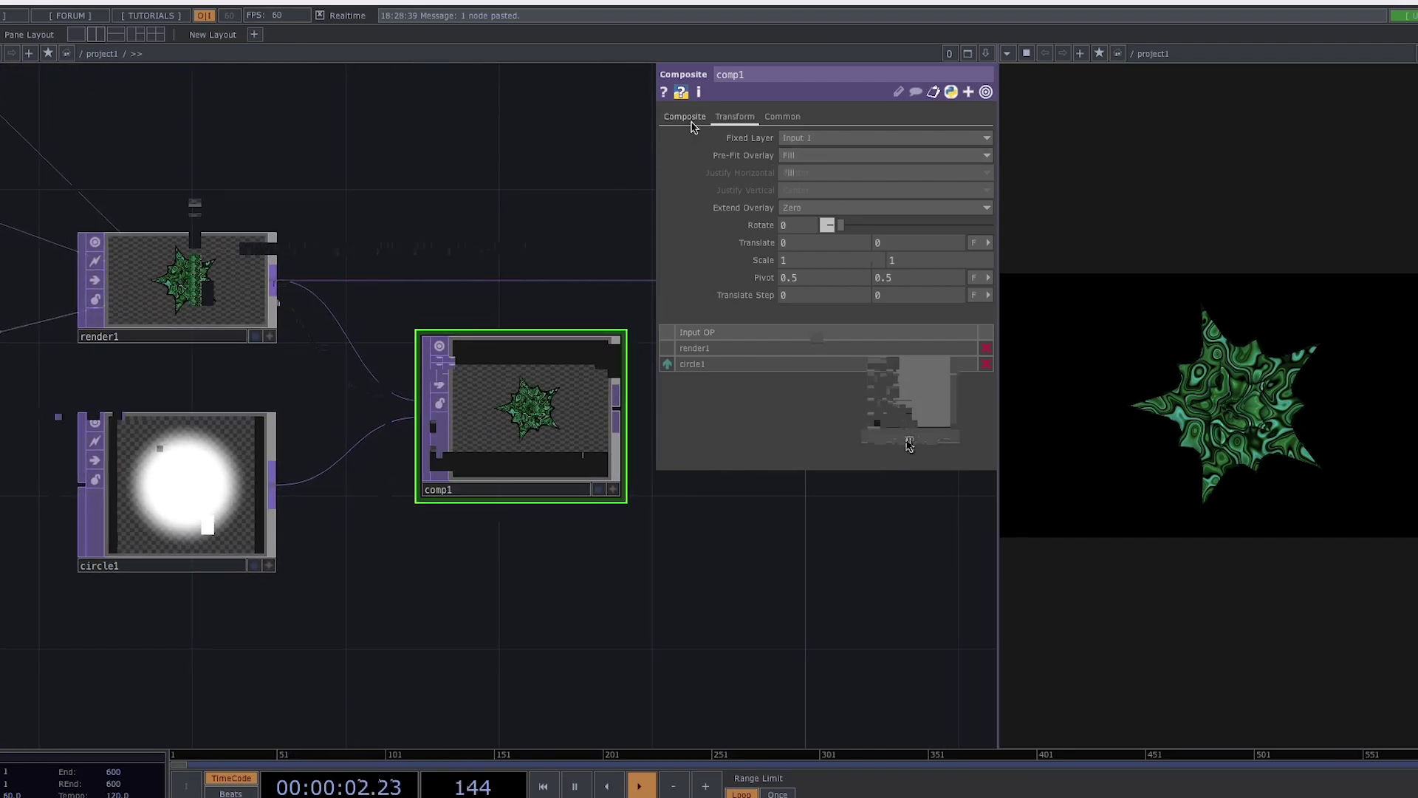
{"action": "left_click", "coordinate": [884, 207]}
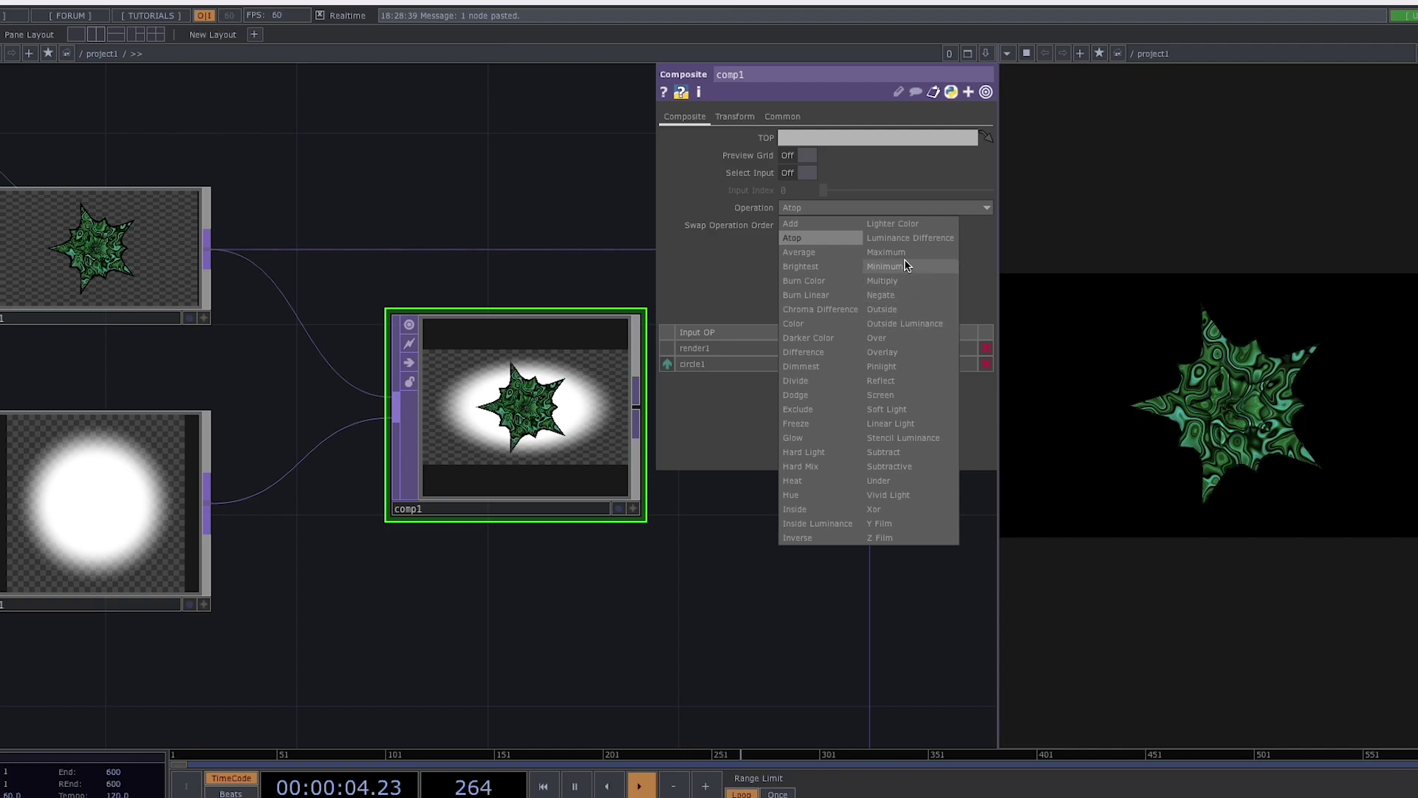
{"action": "left_click", "coordinate": [894, 281]}
Connect the Composite TOP's output to the Transform TOP in place of the Render TOP
{"action": "scroll", "coordinate": [383, 601], "scroll_direction": "down", "scroll_amount": 3}
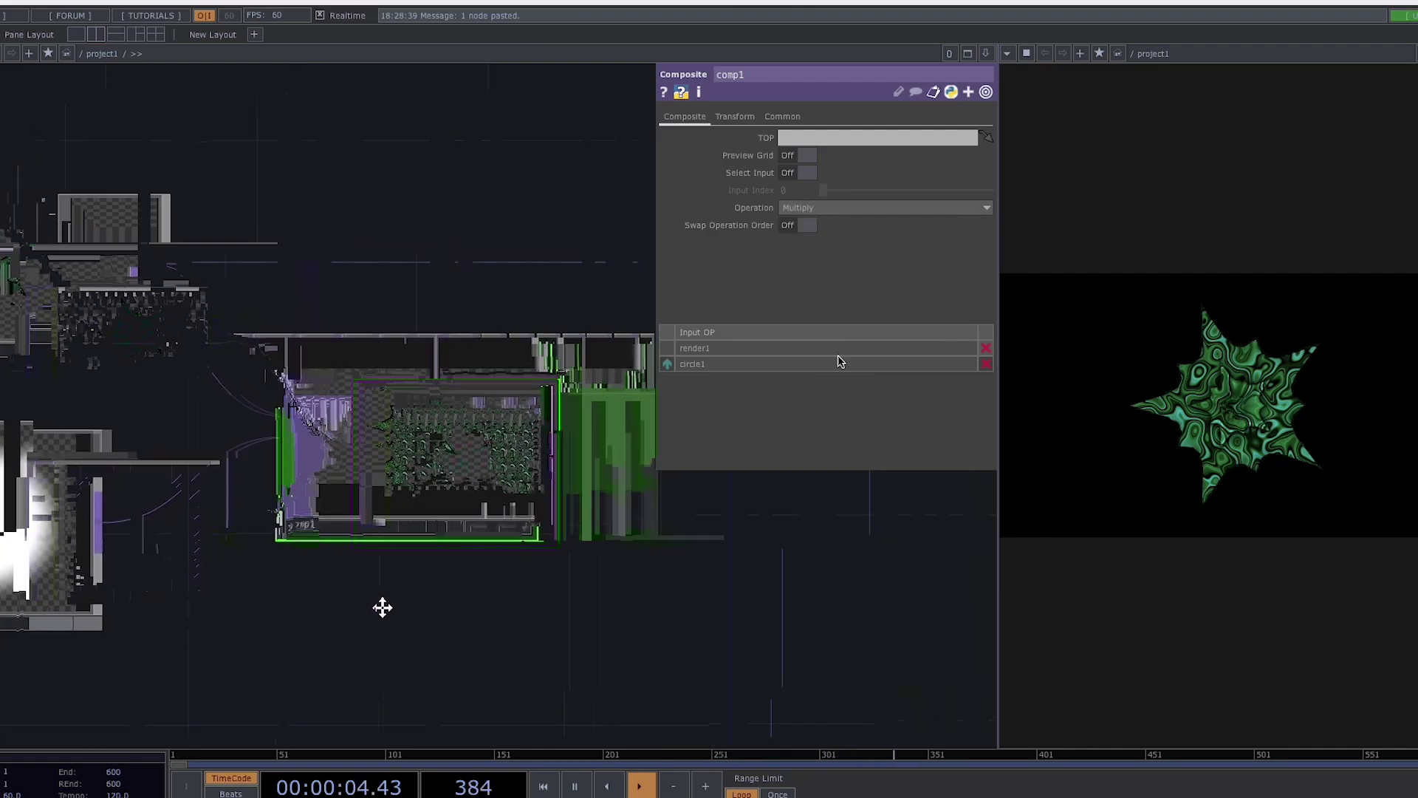
{"action": "left_click", "coordinate": [403, 467]}
{"action": "left_click", "coordinate": [485, 358]}
{"action": "left_click_drag", "start_coordinate": [353, 483], "coordinate": [443, 399]}
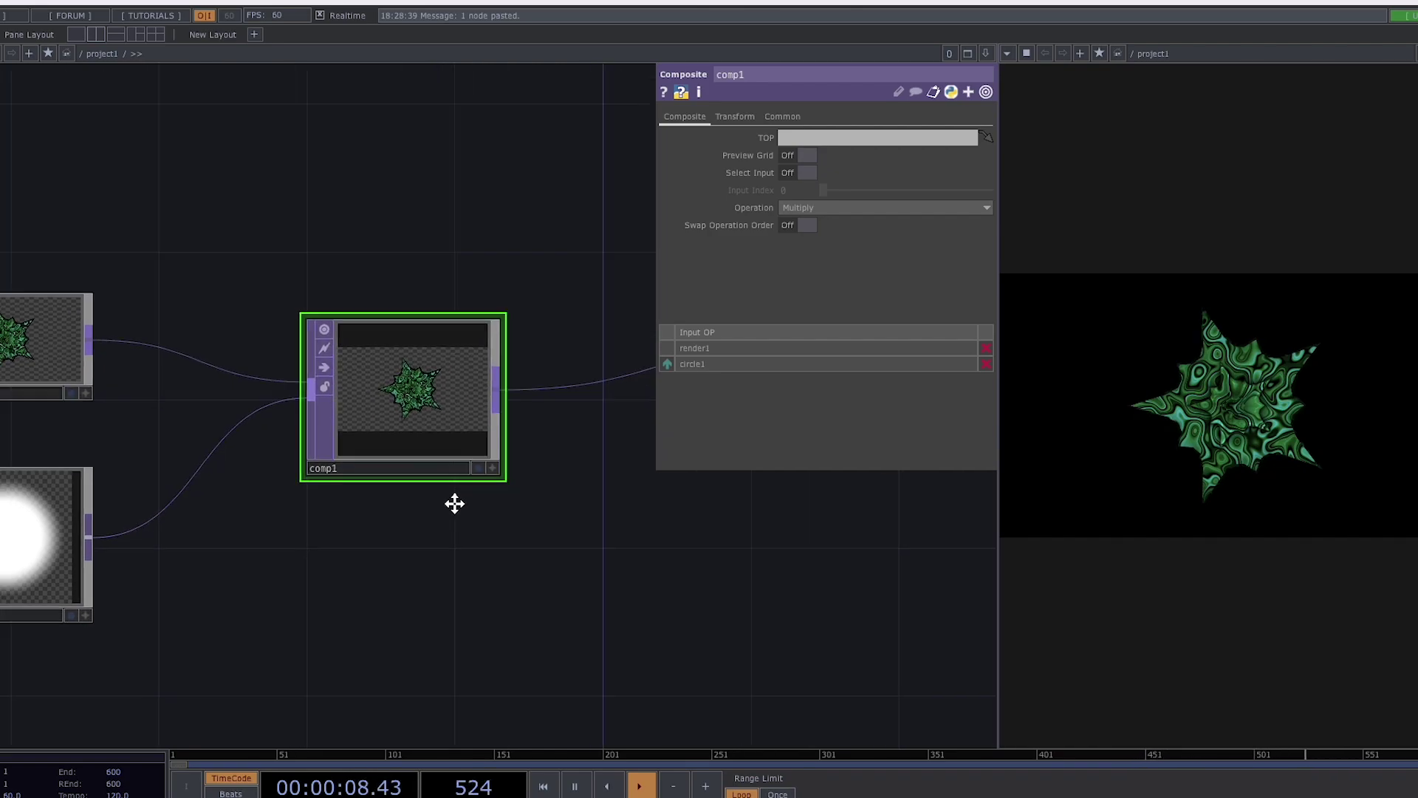
{"action": "key", "text": "h"}
Set the Circle TOP's softness to 0.195, its softness offset to 0.09 and both radii to 0.3
{"action": "left_click", "coordinate": [126, 470]}
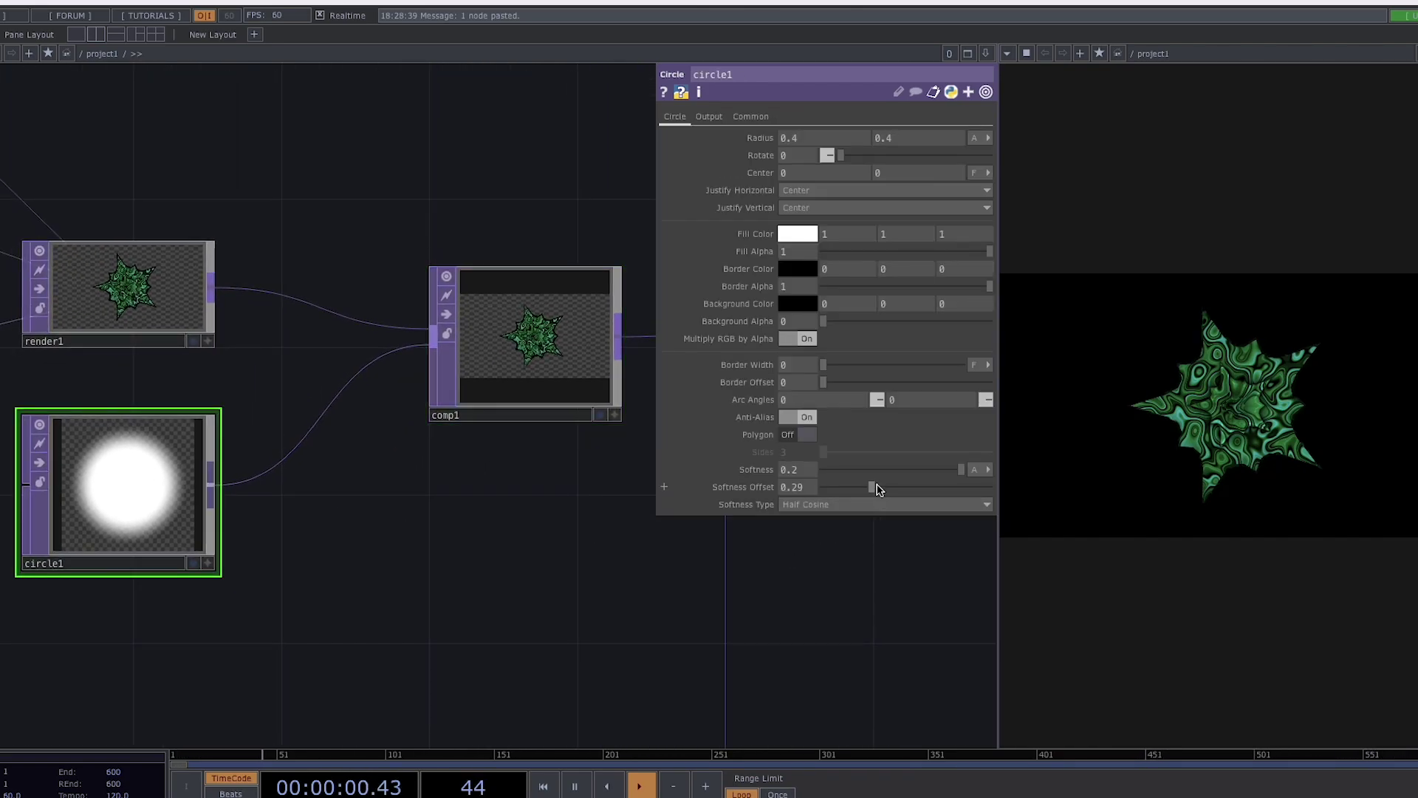
{"action": "left_click_drag", "start_coordinate": [872, 489], "coordinate": [959, 472]}
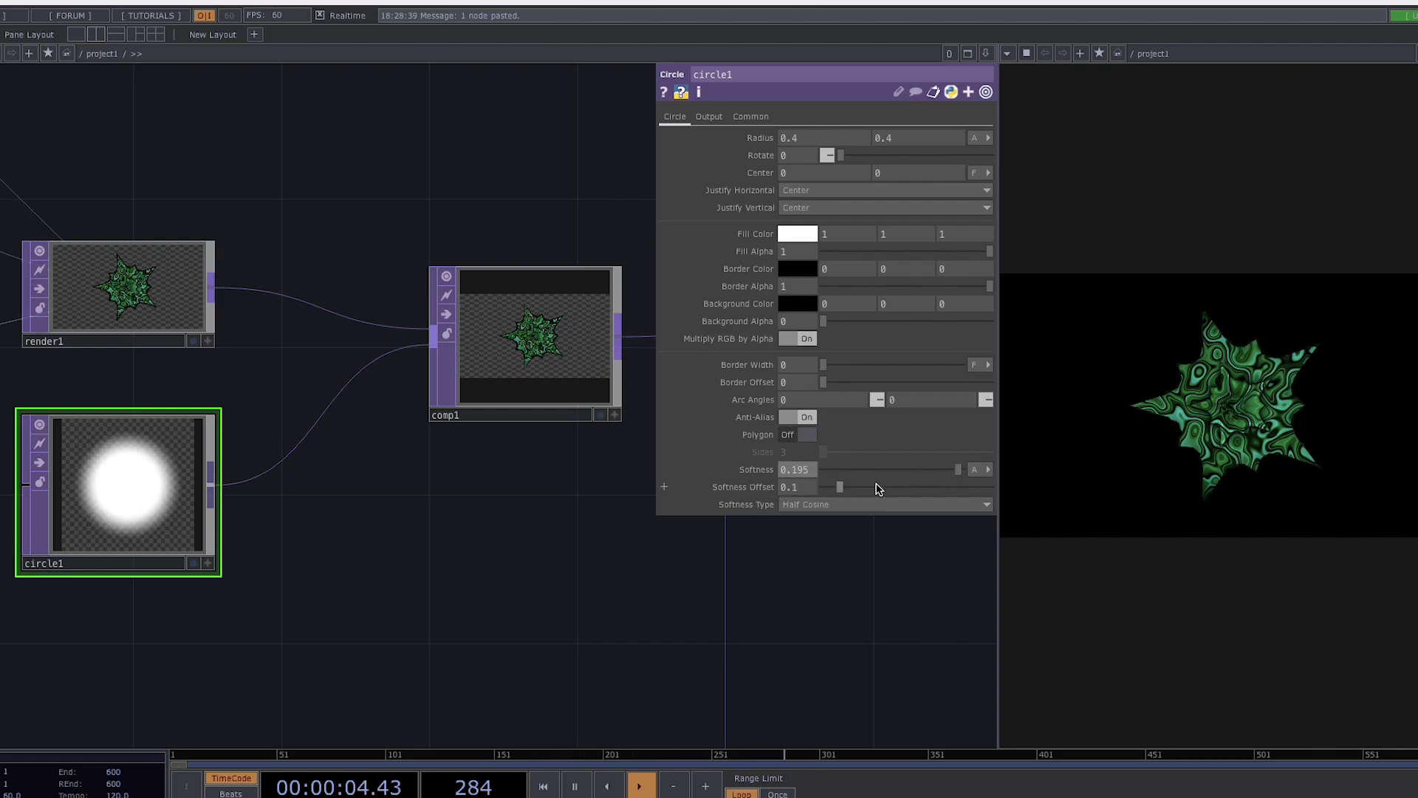
{"action": "left_click_drag", "start_coordinate": [843, 491], "coordinate": [839, 492]}
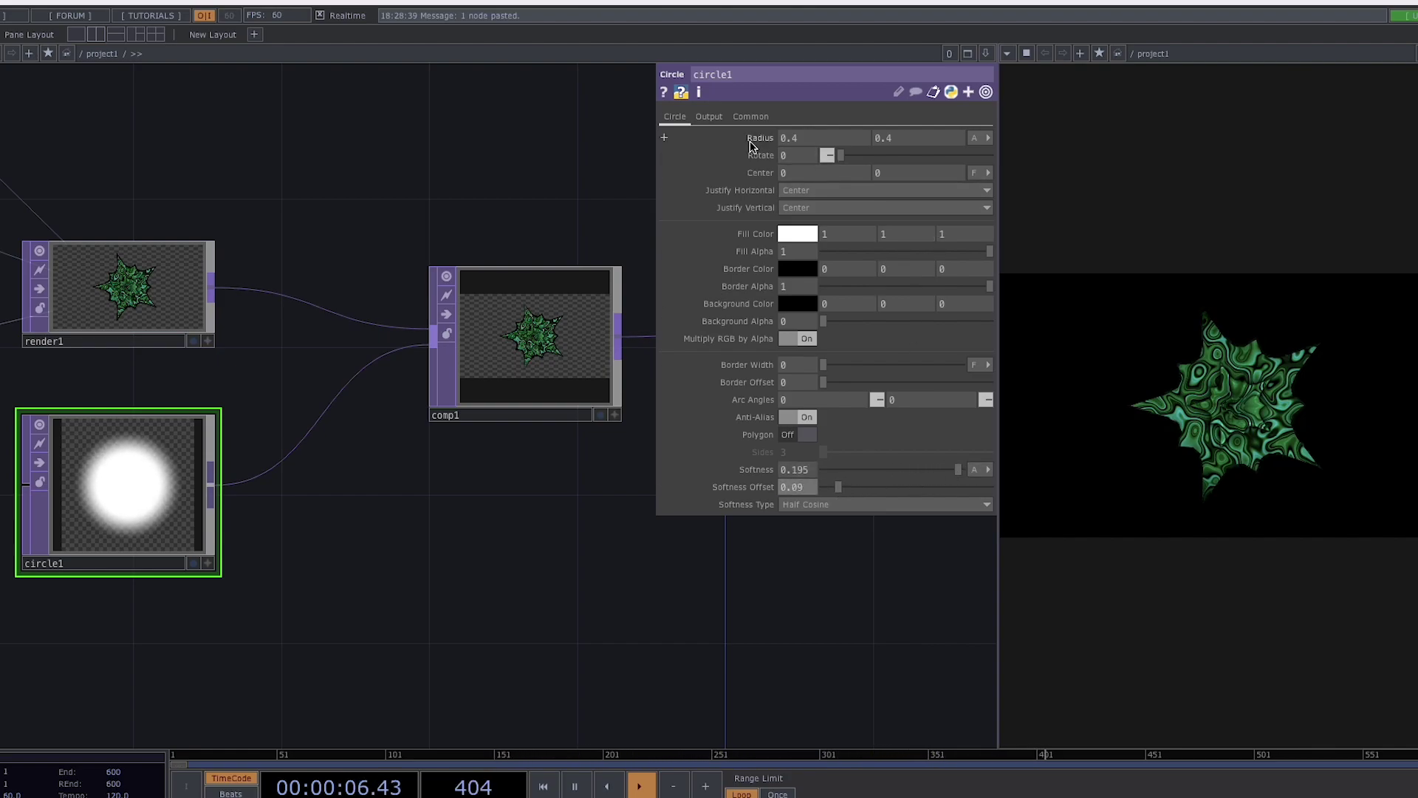
{"action": "mouse_move", "coordinate": [750, 141]}
{"action": "middle_mouse_down"}
{"action": "mouse_move", "coordinate": [690, 139]}
{"action": "mouse_move", "coordinate": [749, 139]}
{"action": "mouse_move", "coordinate": [734, 139]}
{"action": "mouse_move", "coordinate": [748, 122]}
{"action": "middle_mouse_up"}
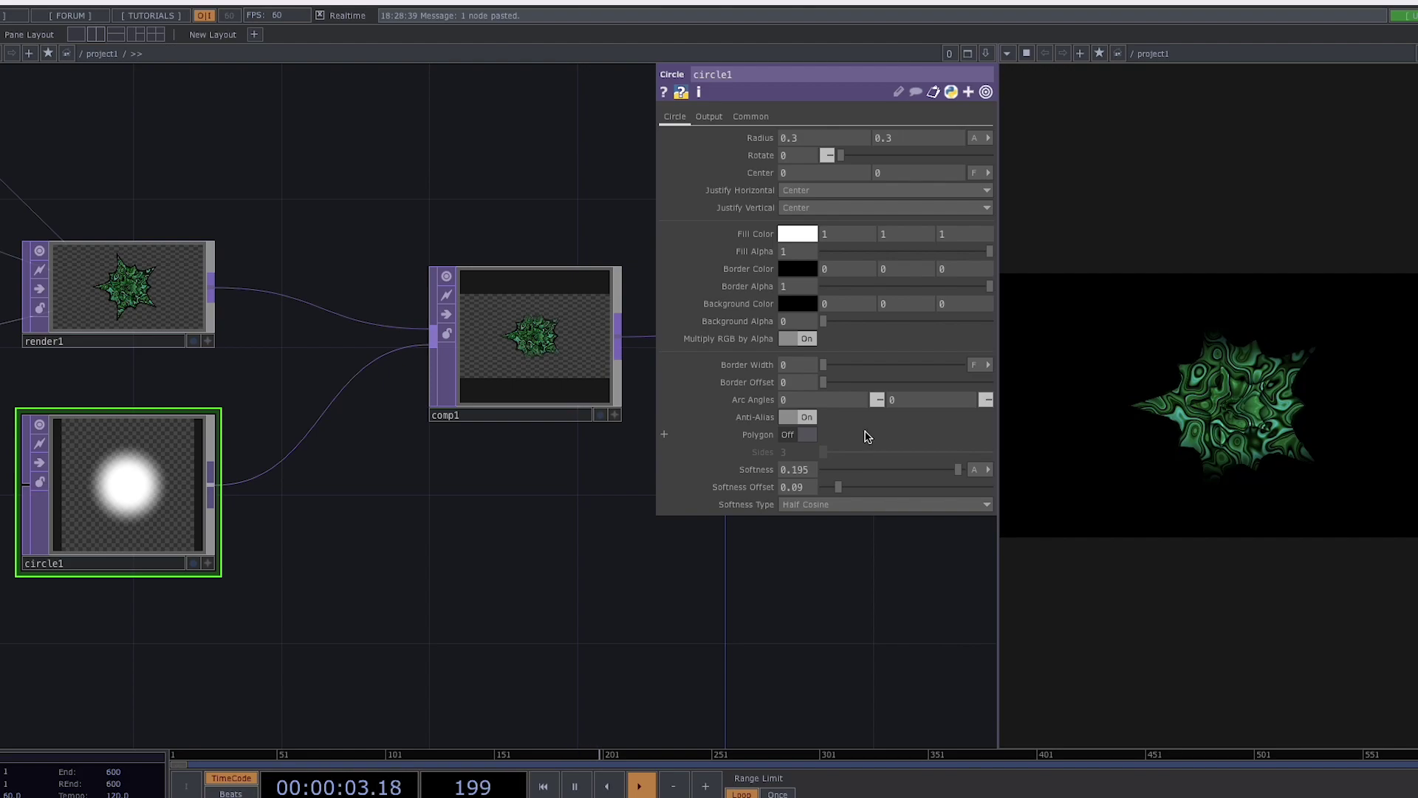
Refine the Circle TOP mask with softness 0.2, softness offset 0.081 and a horizontal radius of 0.2
{"action": "left_click_drag", "start_coordinate": [960, 470], "coordinate": [974, 470]}
{"action": "left_click_drag", "start_coordinate": [853, 487], "coordinate": [836, 486]}
{"action": "mouse_move", "coordinate": [907, 142]}
{"action": "middle_mouse_down"}
{"action": "mouse_move", "coordinate": [839, 142]}
{"action": "mouse_move", "coordinate": [854, 140]}
{"action": "middle_mouse_up"}
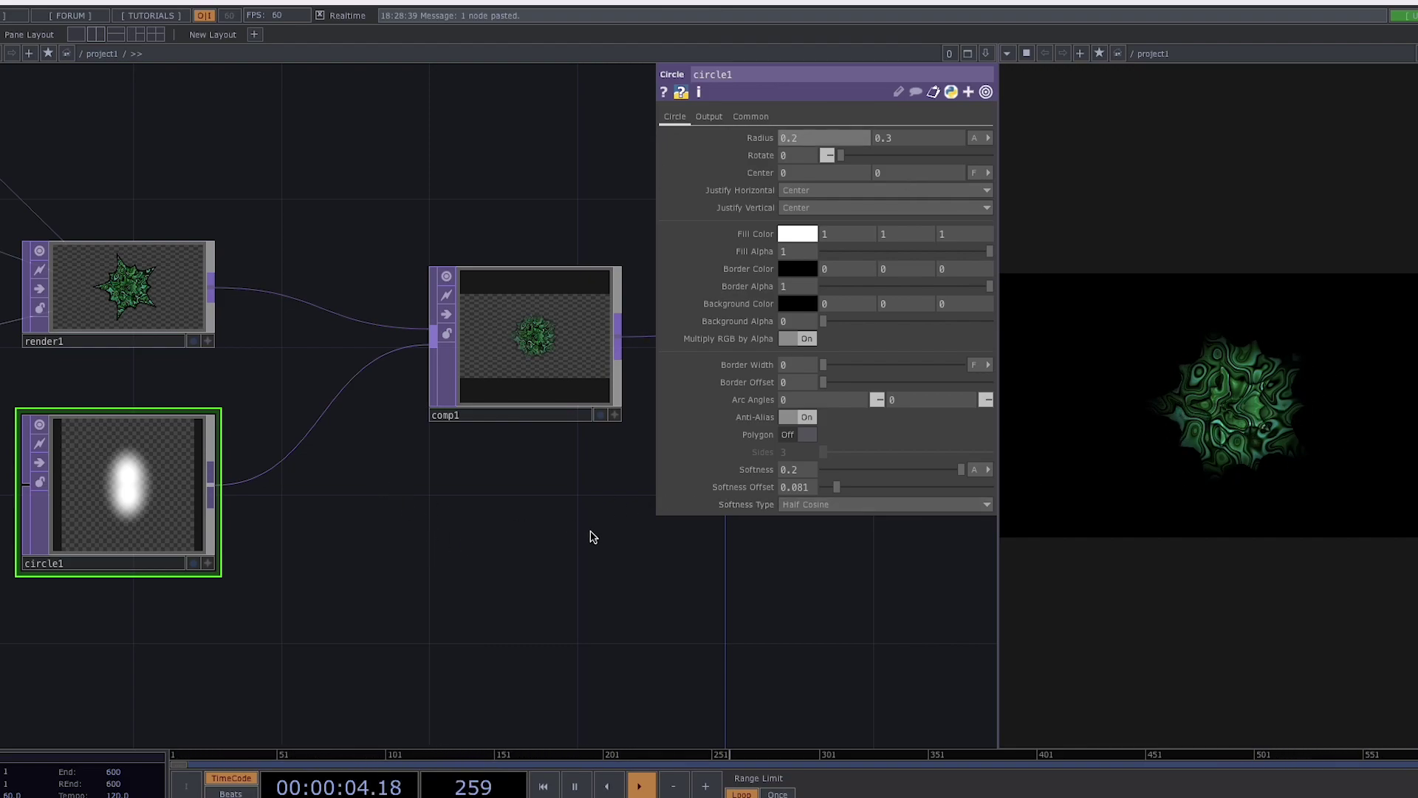
{"action": "key", "text": "p"}
Animate the superFormula component by driving its AO2 parameter with the expression absTime.seconds
{"action": "left_click_drag", "start_coordinate": [560, 528], "coordinate": [665, 454]}
{"action": "middle_click_drag", "start_coordinate": [485, 524], "coordinate": [466, 525]}
{"action": "left_click_drag", "start_coordinate": [465, 525], "coordinate": [682, 458]}
{"action": "middle_click_drag", "start_coordinate": [682, 458], "coordinate": [498, 529]}
{"action": "left_click_drag", "start_coordinate": [247, 435], "coordinate": [580, 433]}
{"action": "left_click", "coordinate": [381, 411]}
{"action": "key", "text": "p"}
{"action": "left_click_drag", "start_coordinate": [830, 399], "coordinate": [791, 397]}
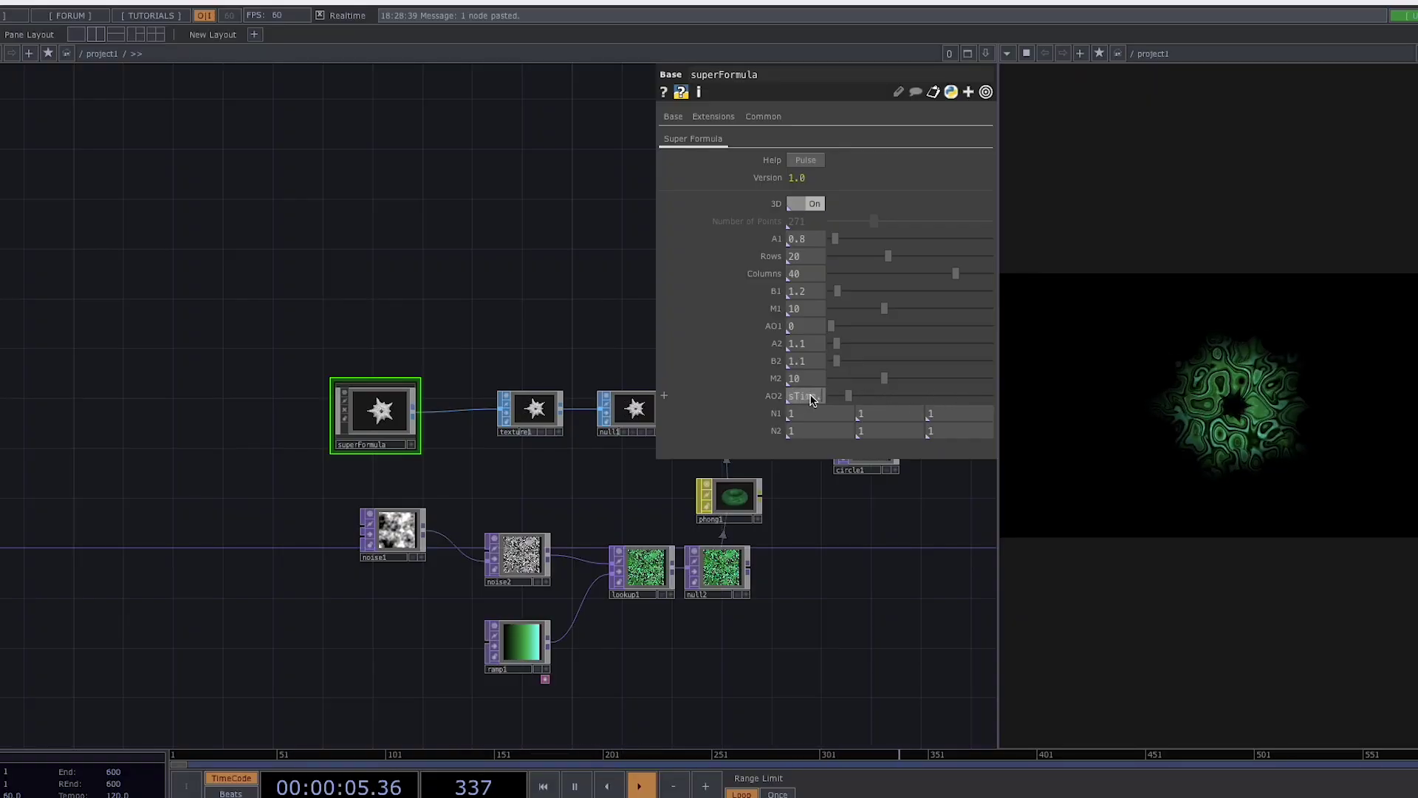
{"action": "key", "text": "Return"}
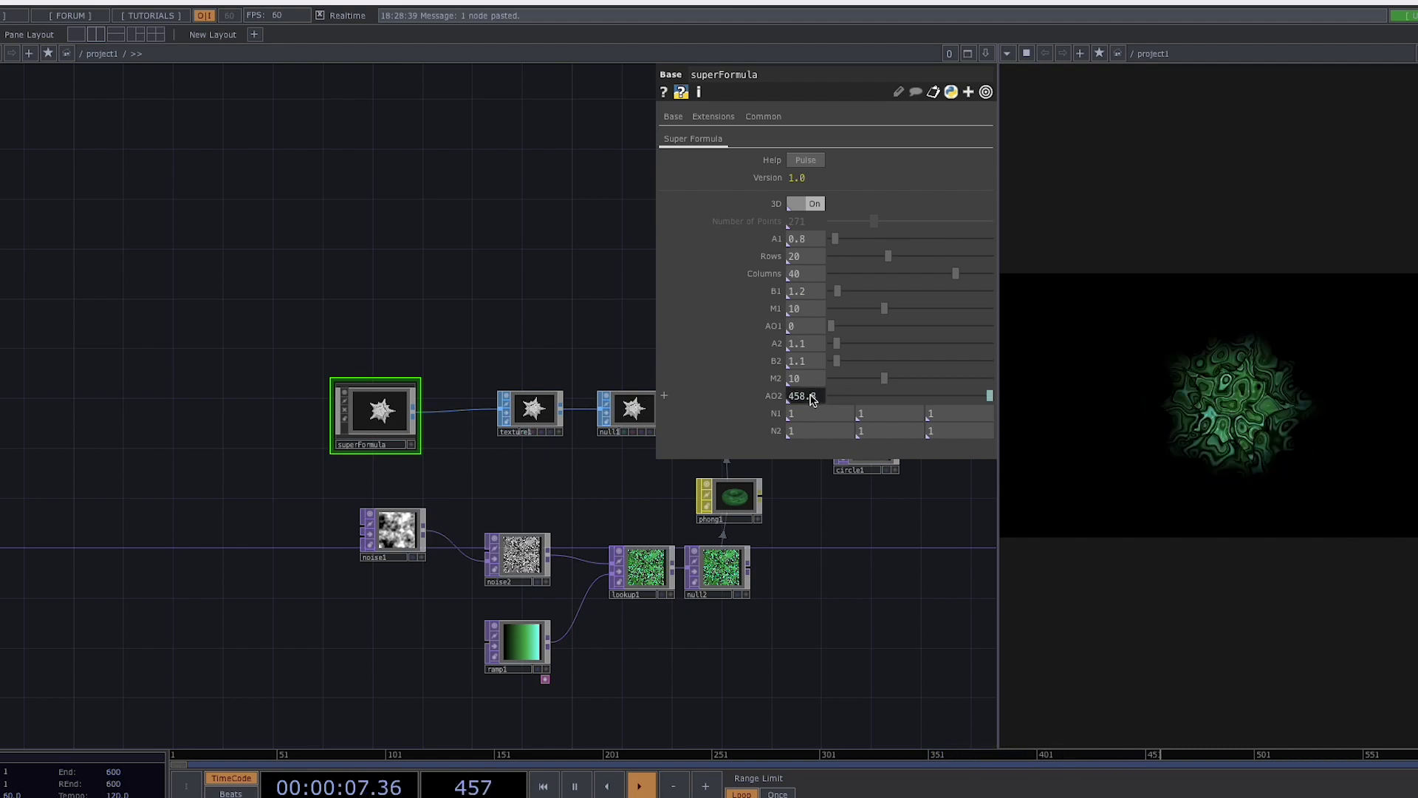
Speed up the superFormula's AO2 animation by changing its expression to absTime.seconds * 20
{"action": "left_click", "coordinate": [813, 399]}
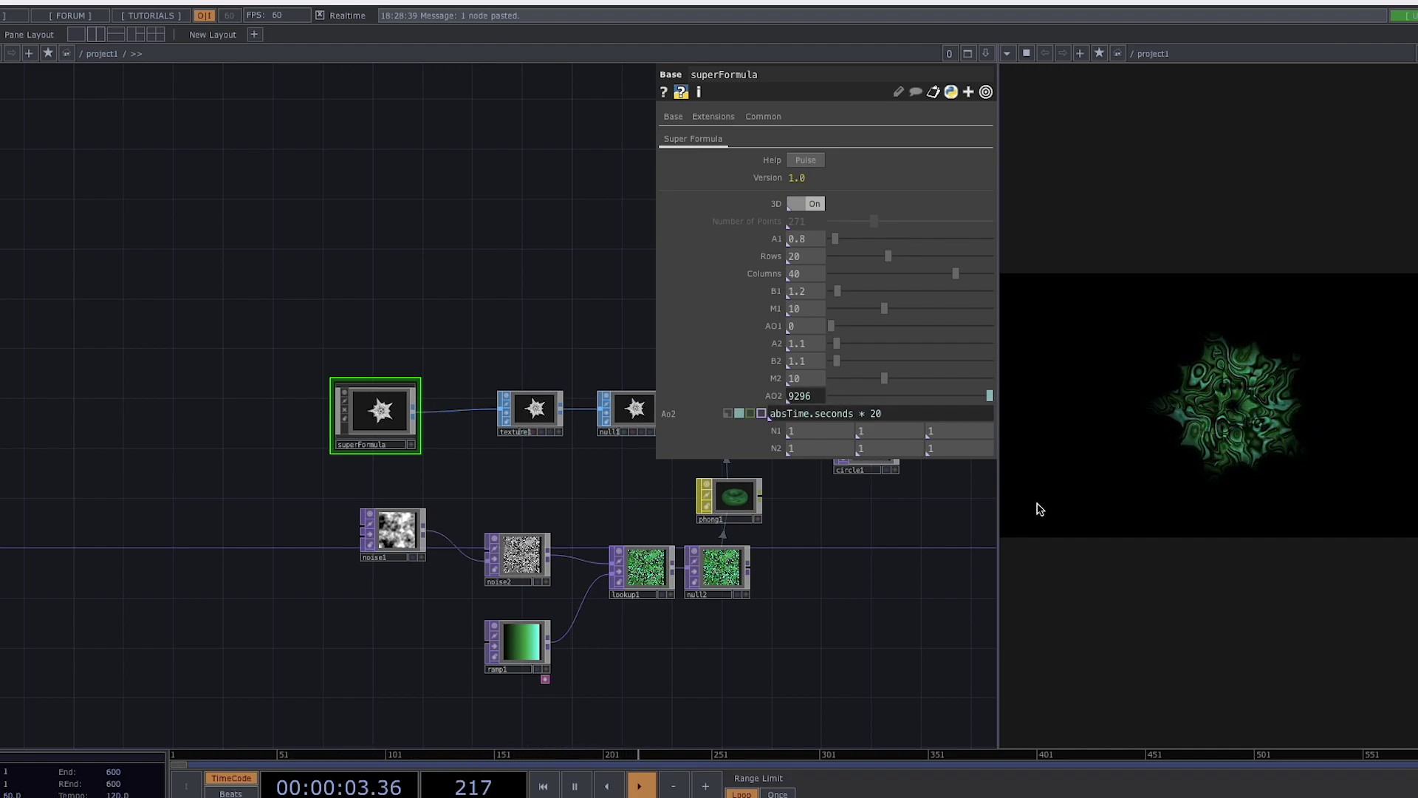
{"action": "left_click", "coordinate": [924, 525]}
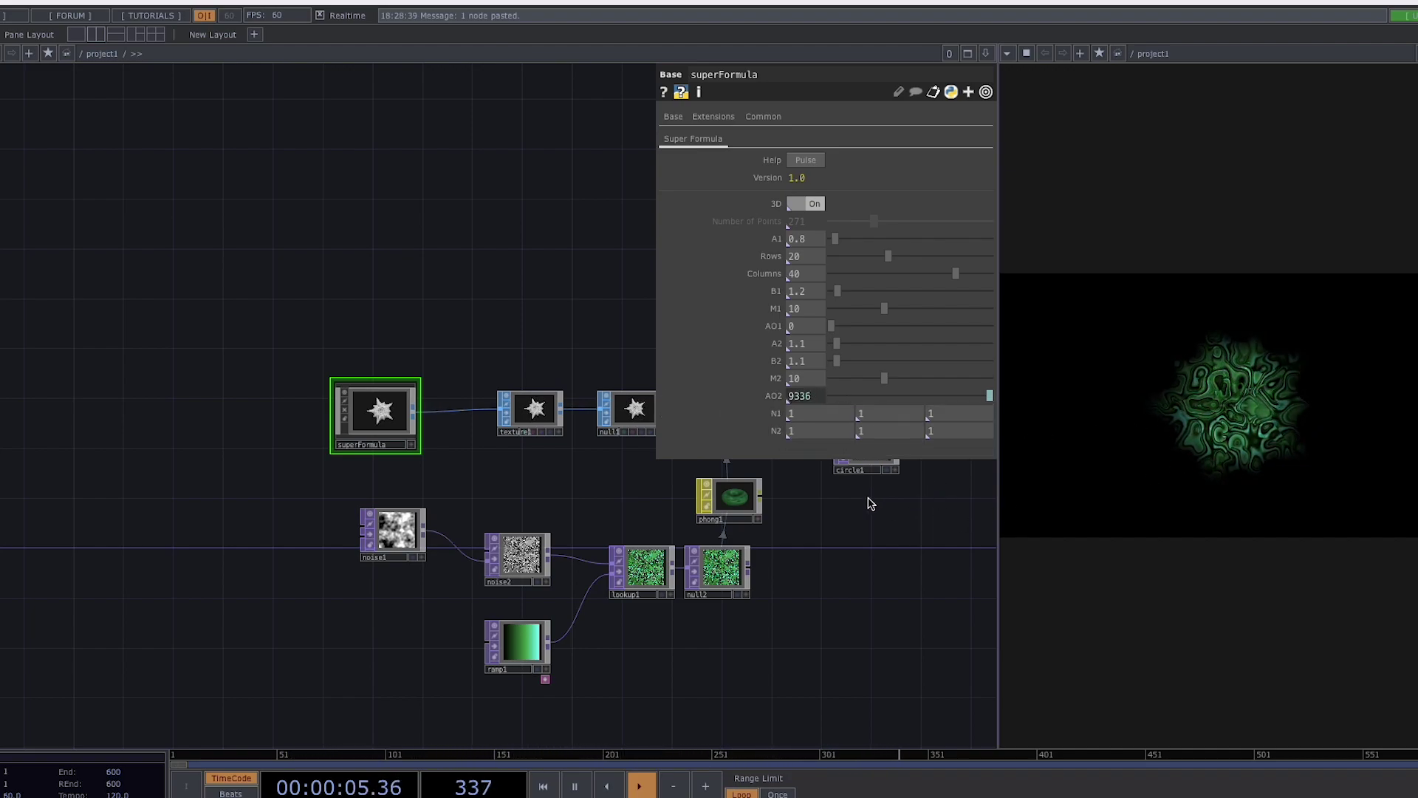
{"action": "key", "text": "p"}
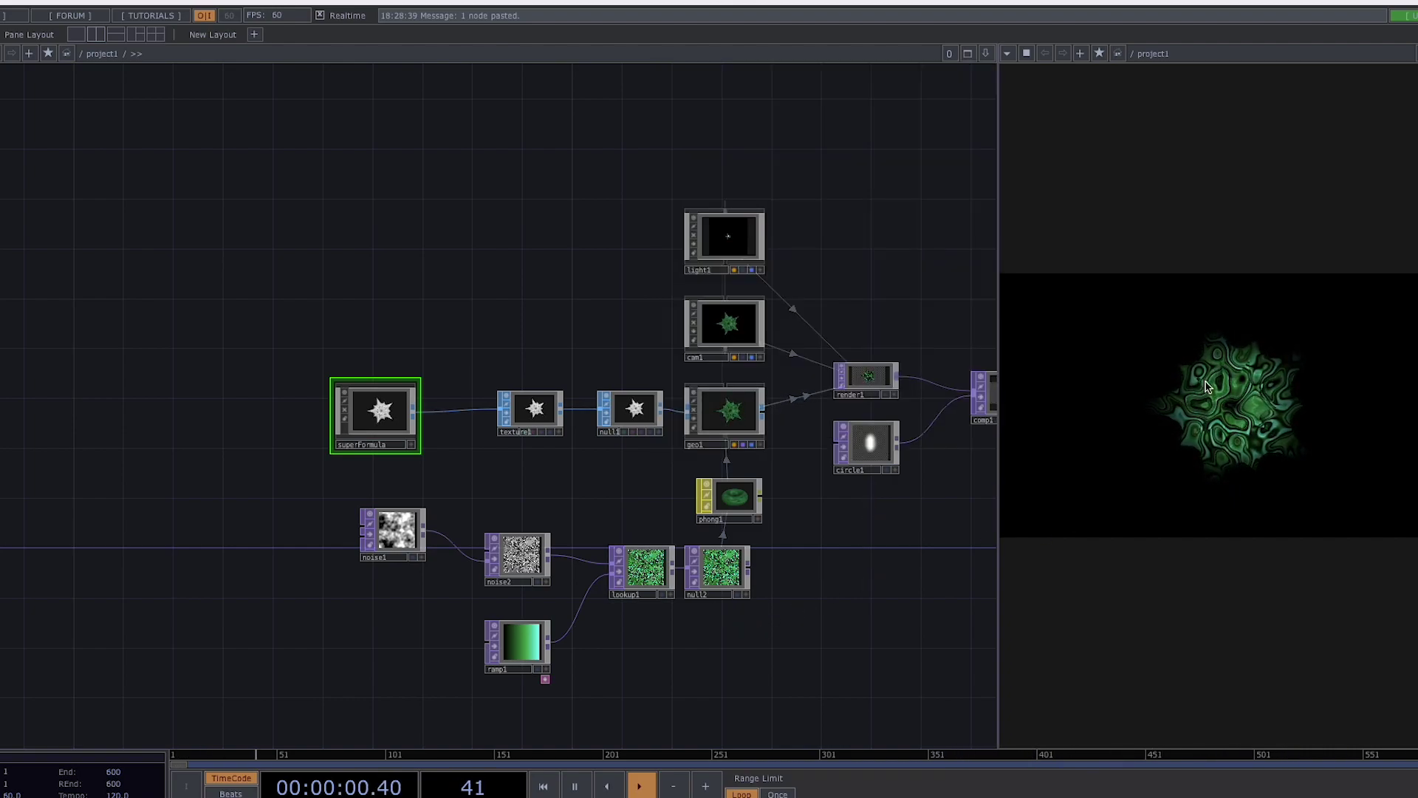
Animate the noise1 TOP by setting its Z translate expression to absTime.seconds * 0.1
{"action": "left_click_drag", "start_coordinate": [668, 669], "coordinate": [664, 574]}
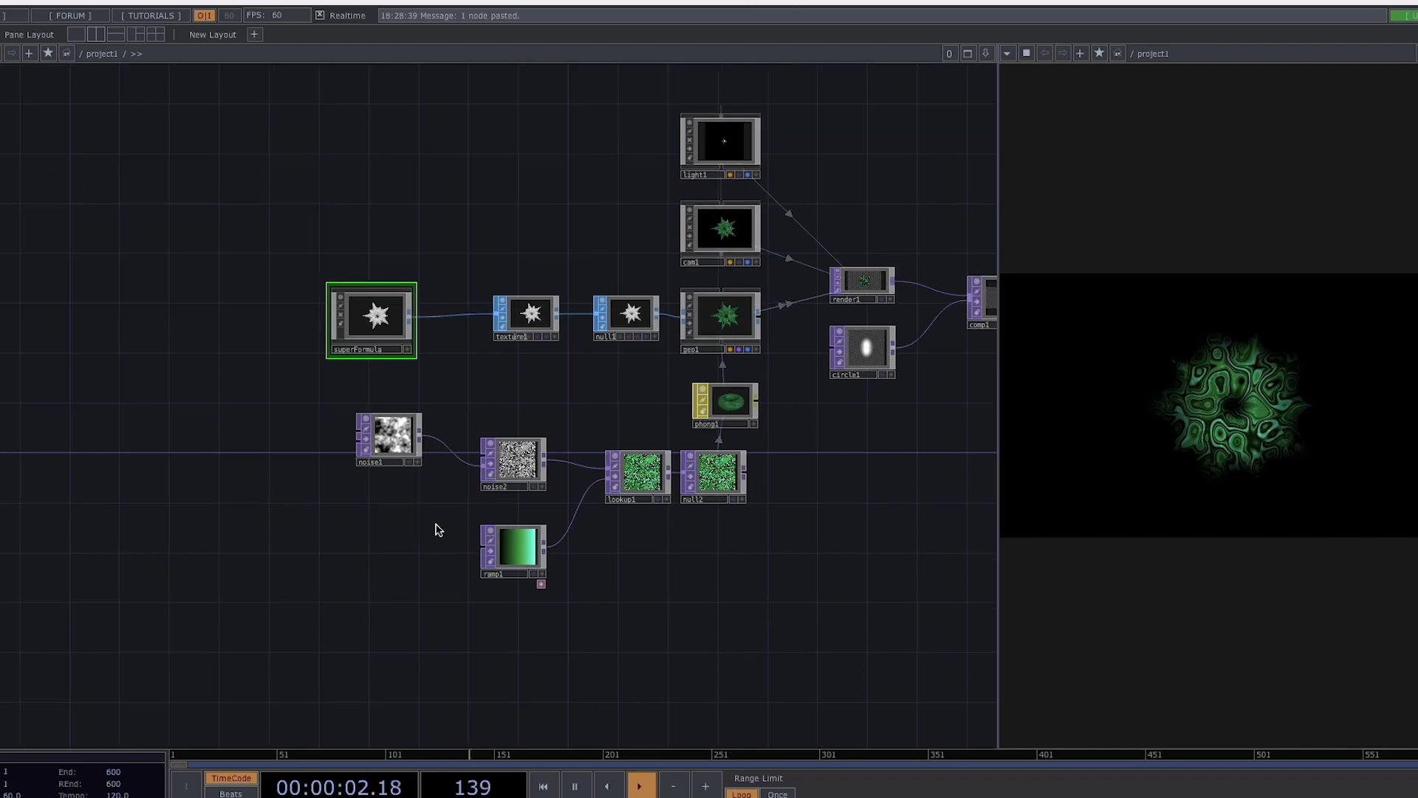
{"action": "left_click", "coordinate": [395, 449]}
{"action": "key", "text": "p"}
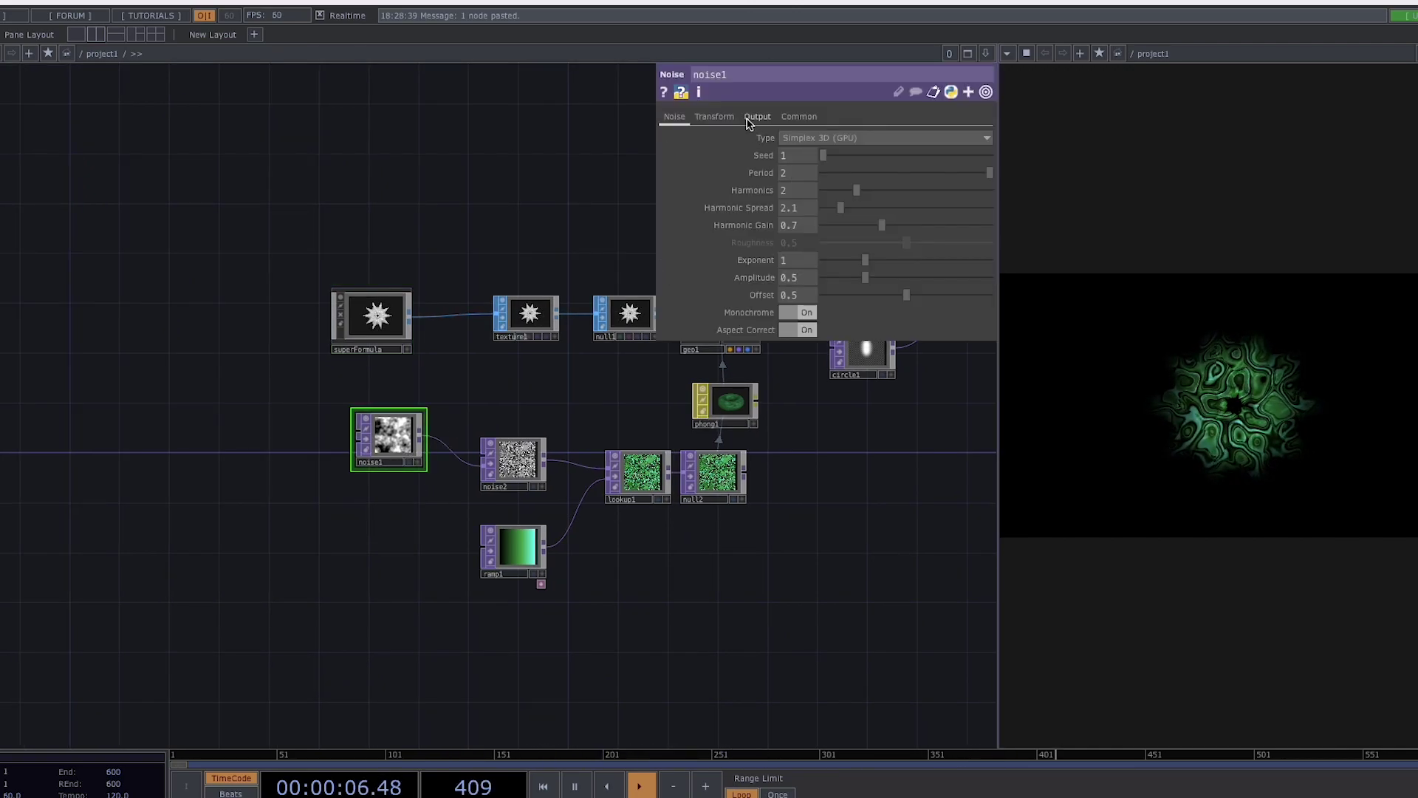
{"action": "left_click", "coordinate": [715, 118]}
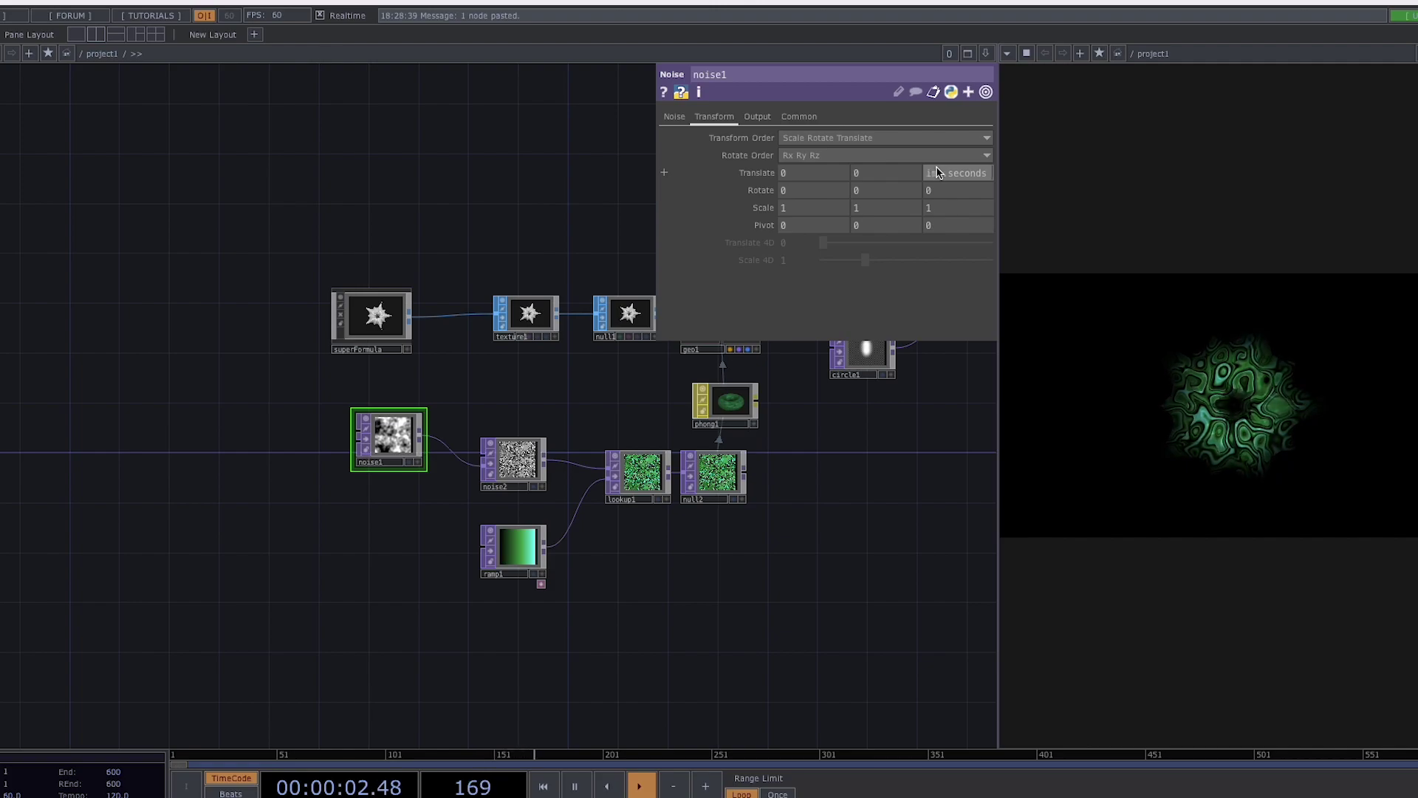
{"action": "type", "text": ".1"}
{"action": "key", "text": "Return"}
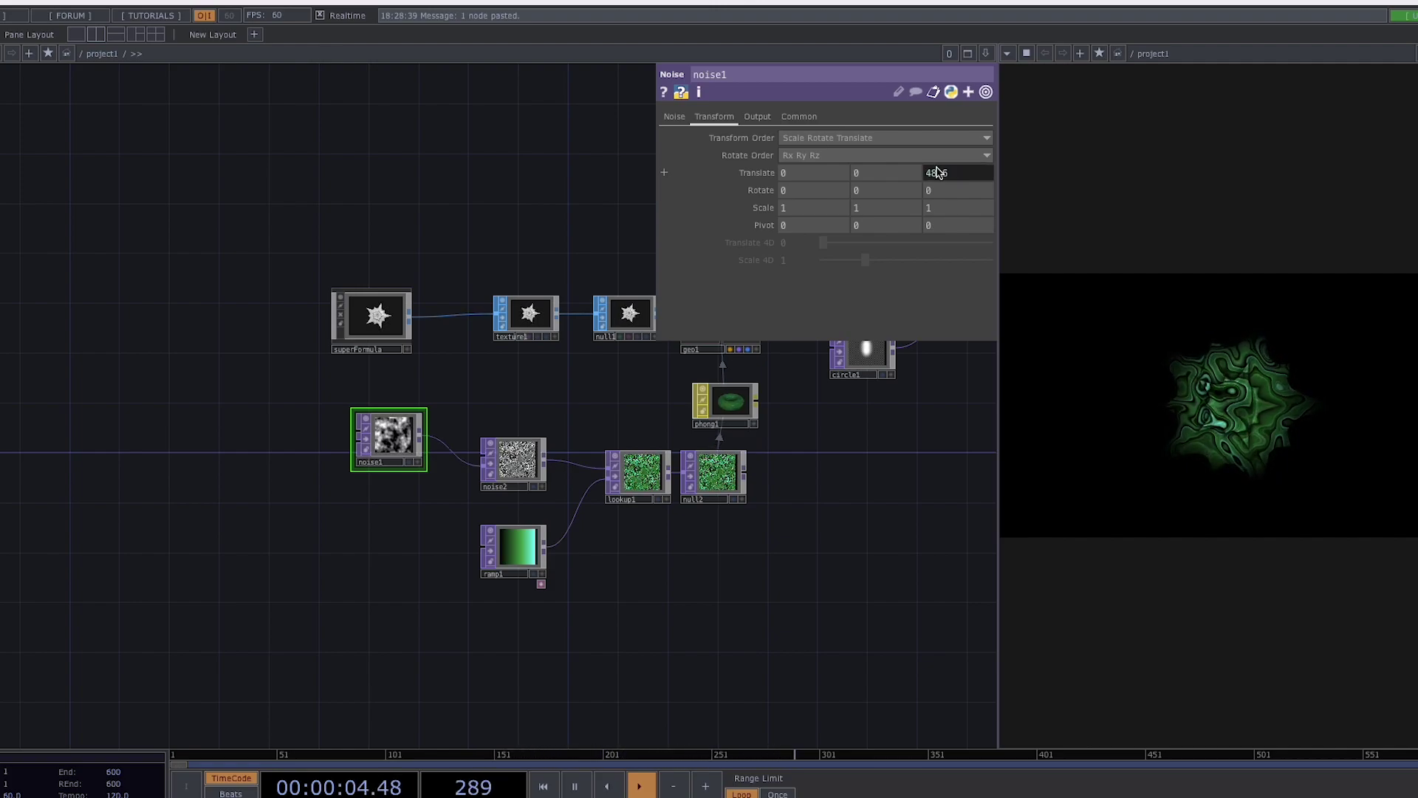
Slow the noise1 TOP's Z translation by changing its expression to absTime.seconds * 0.05
{"action": "left_click", "coordinate": [936, 172]}
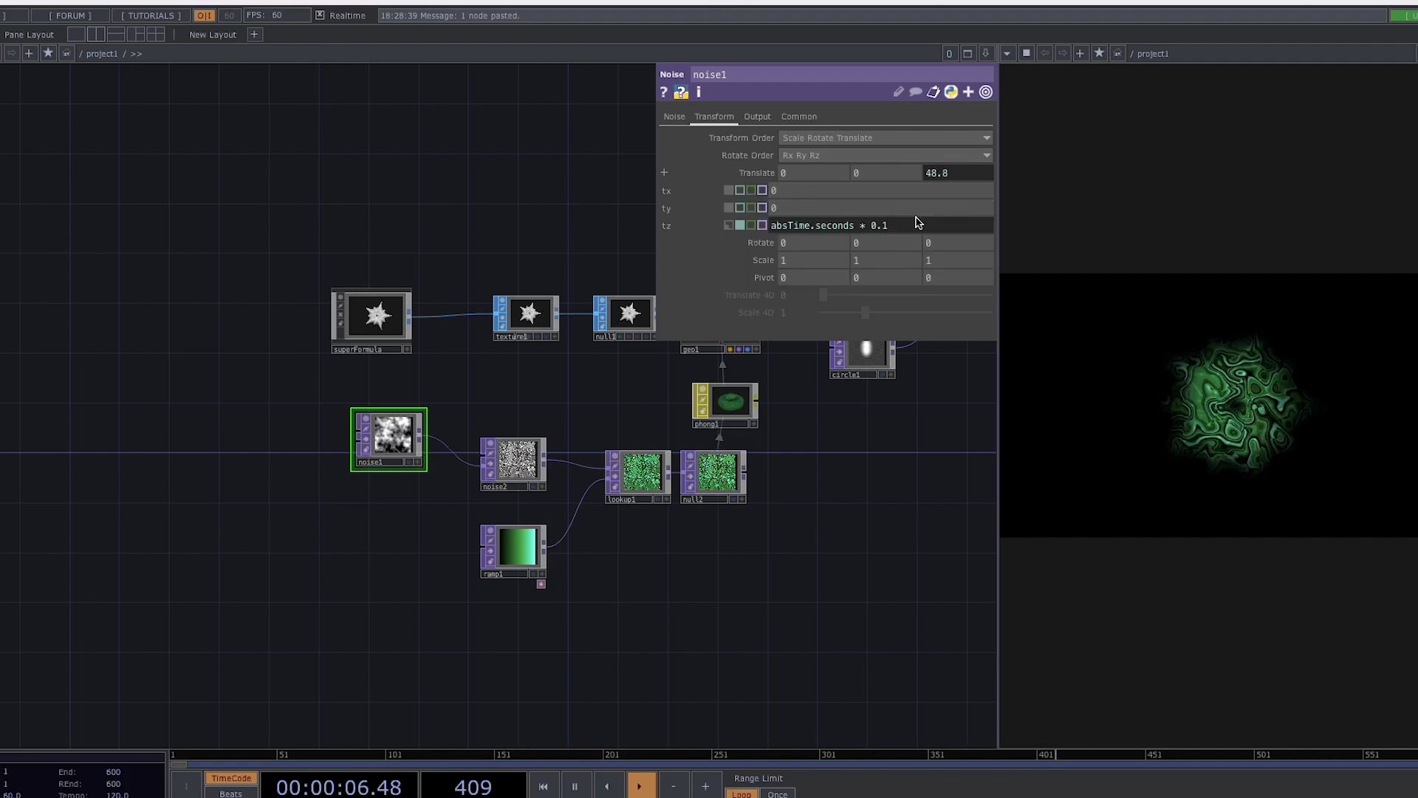
{"action": "key", "text": "BackSpace"}
{"action": "type", "text": "05"}
{"action": "key", "text": "Return"}
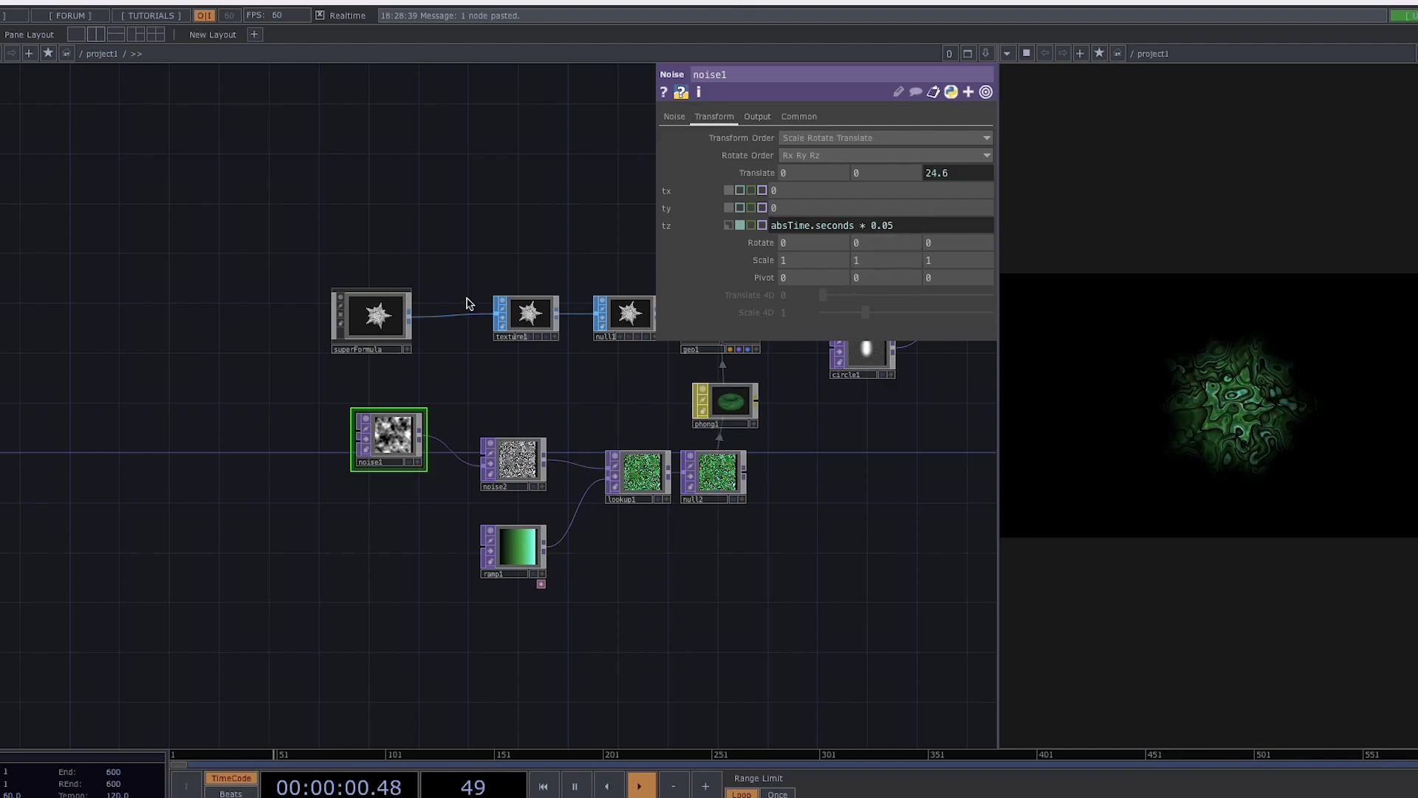
{"action": "left_click", "coordinate": [709, 311]}
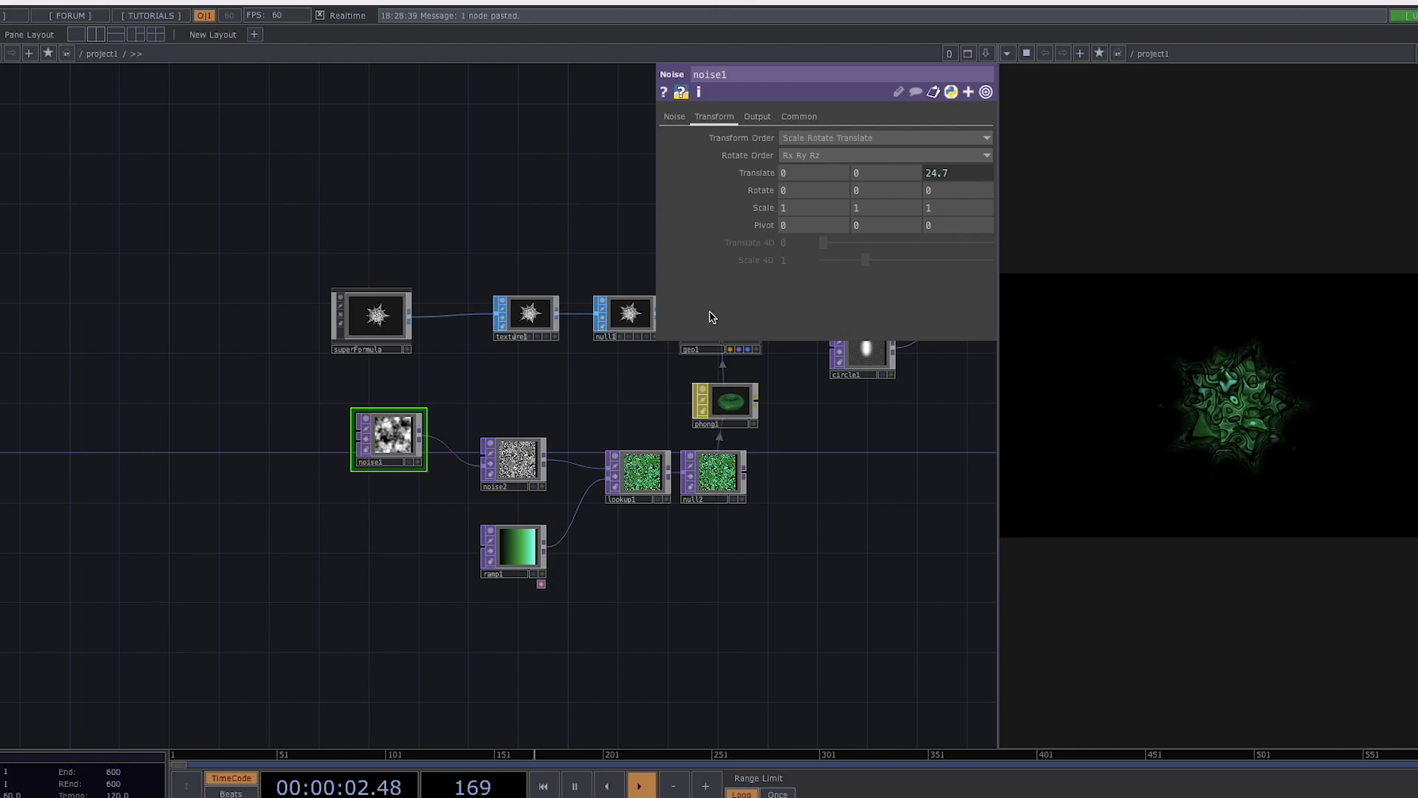